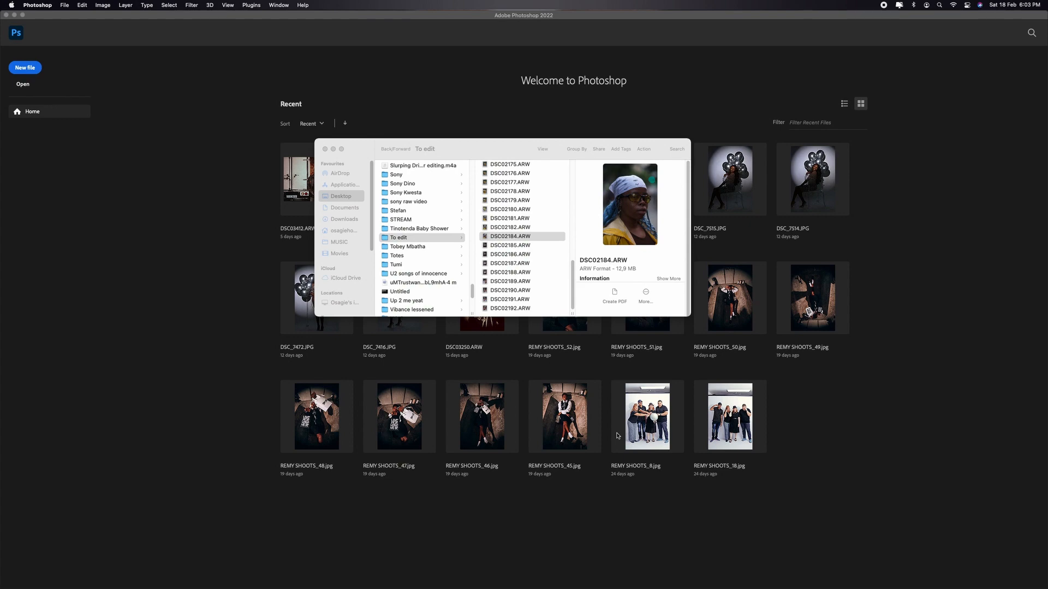
Step: Open DSC02184.ARW for raw development and set Exposure to +0.95 and Contrast to +14
key("Return")
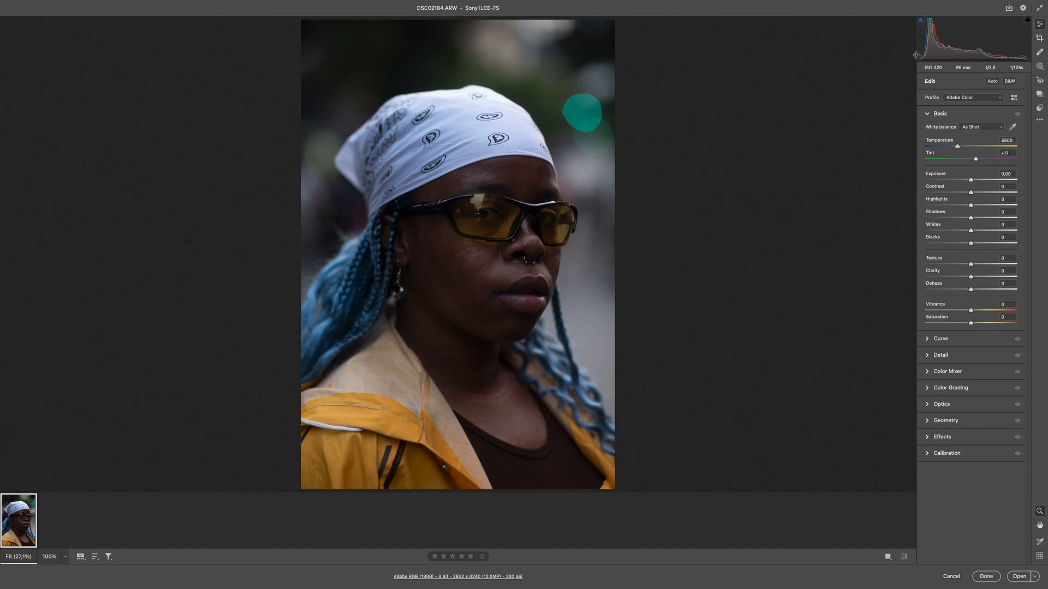
left_click_drag(972, 181, 980, 181)
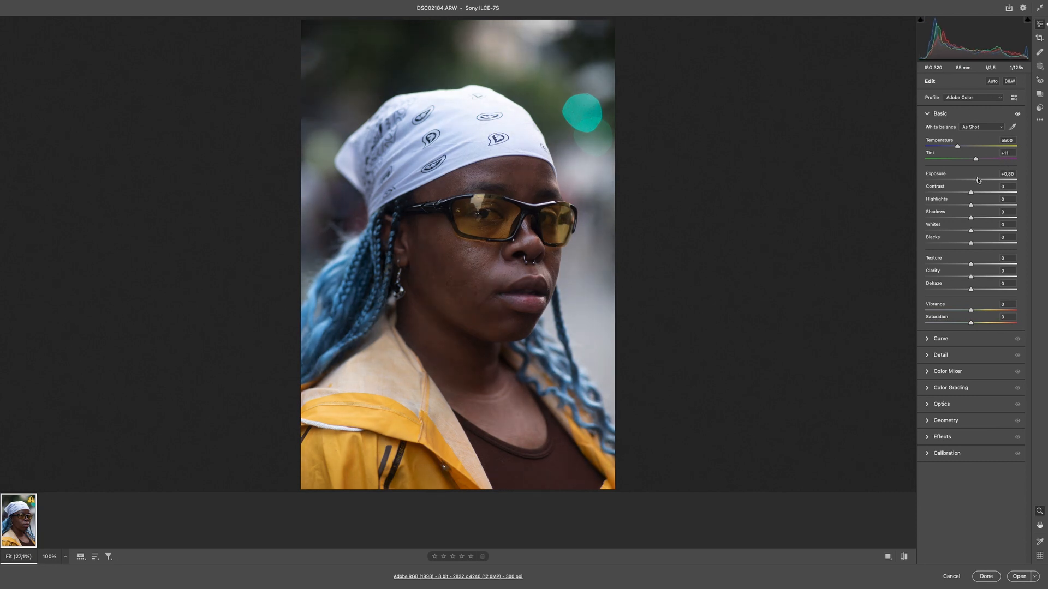
left_click_drag(979, 181, 978, 194)
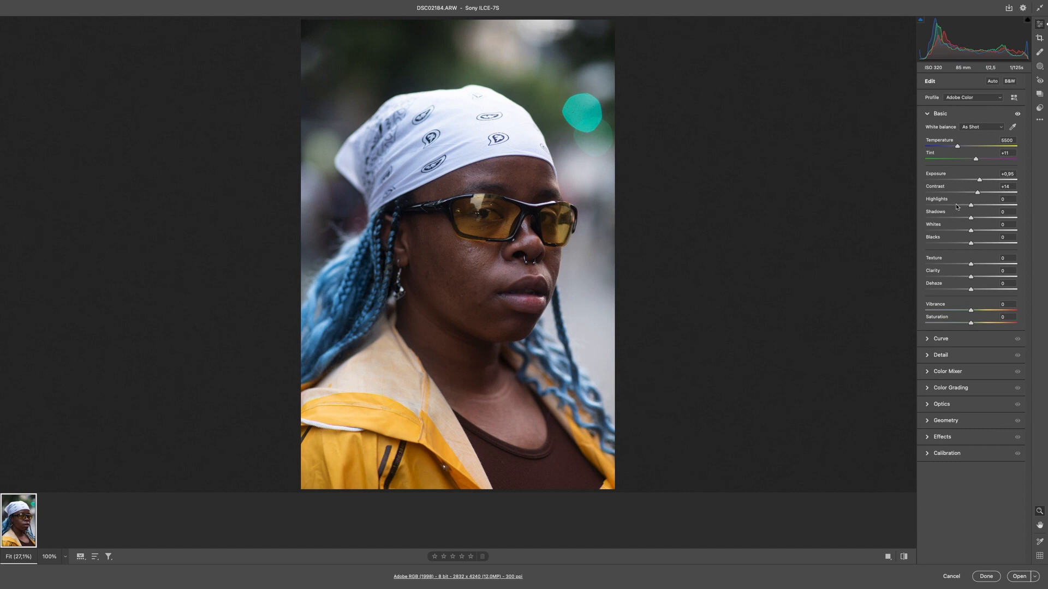
Step: Set Highlights to +29, Shadows to -16, Whites to -39 and Blacks to -7 for the portrait
left_click_drag(956, 206, 950, 231)
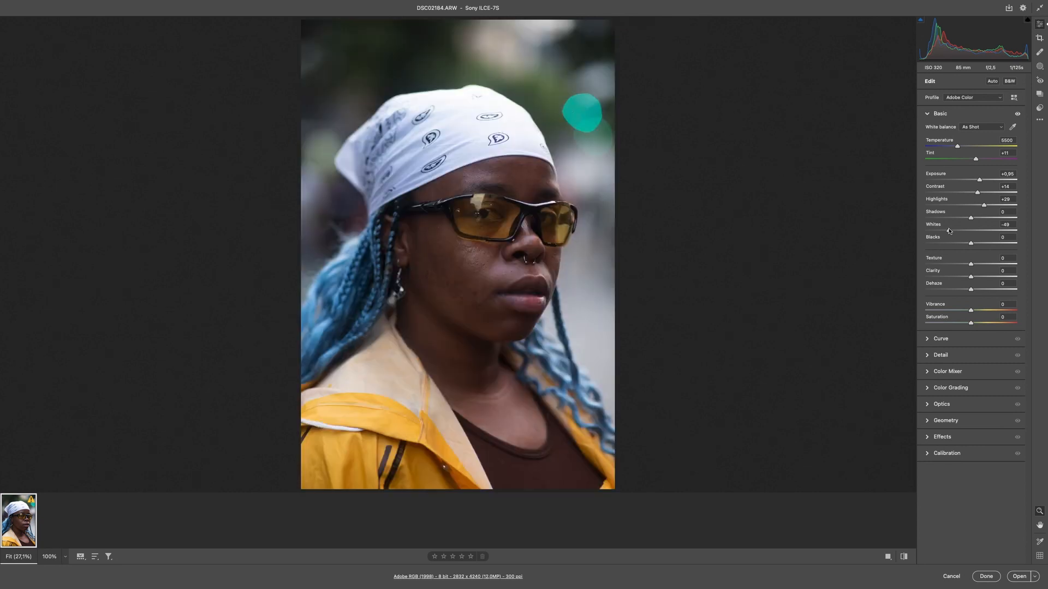
mouse_move(950, 232)
left_mouse_down()
mouse_move(1015, 229)
mouse_move(954, 234)
left_mouse_up()
left_click_drag(959, 219, 965, 220)
left_click_drag(965, 243, 967, 245)
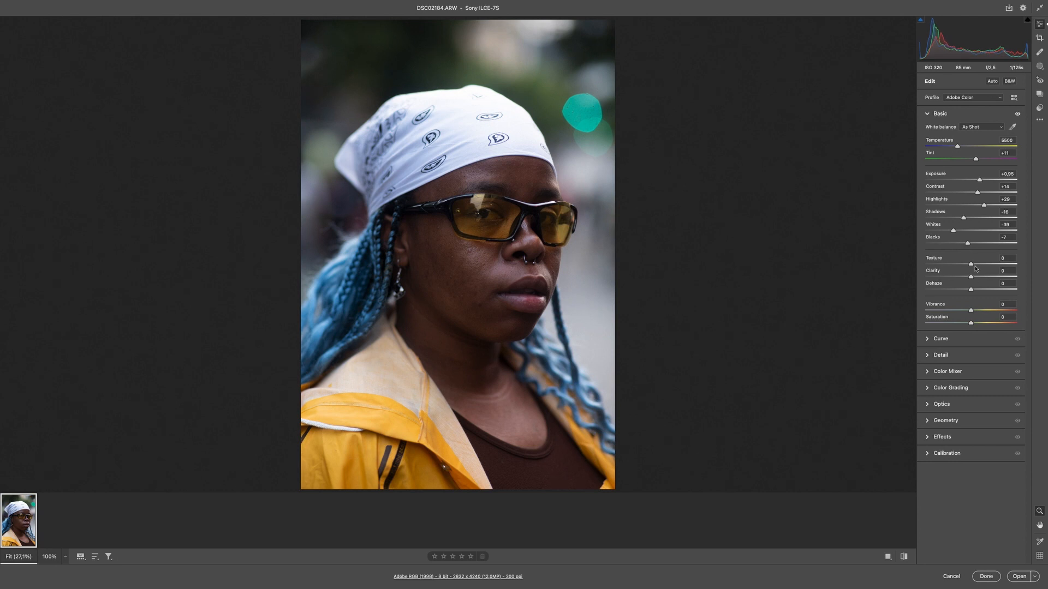
Step: Set Texture to +20 and Clarity to +5, and compare the adjusted photo with the original
left_click_drag(980, 265, 983, 265)
left_click_drag(976, 279, 974, 279)
key("p")
key("p")
key("p")
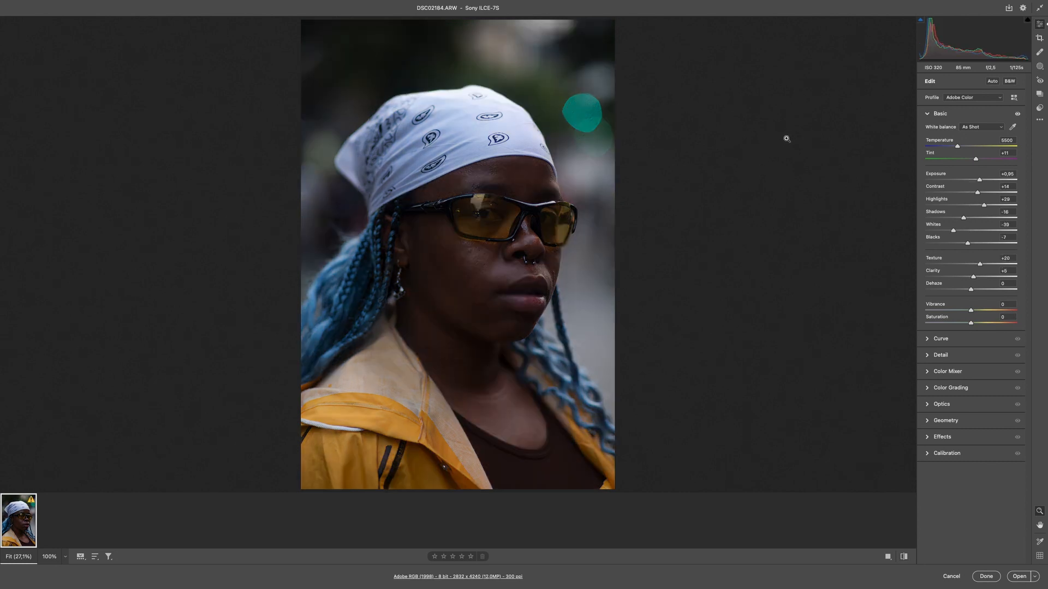
key("p")
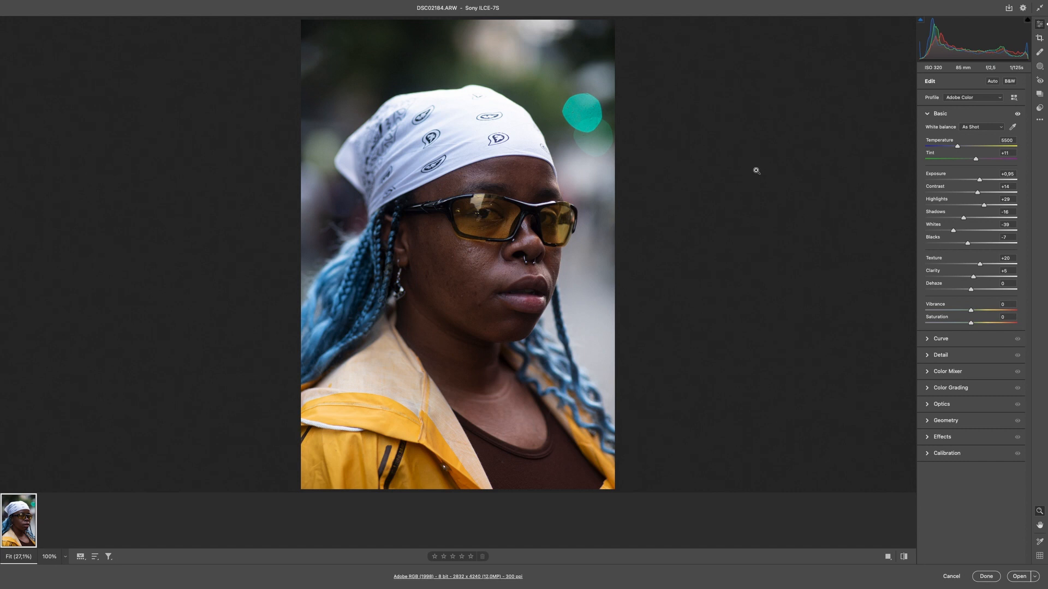
key("backslash")
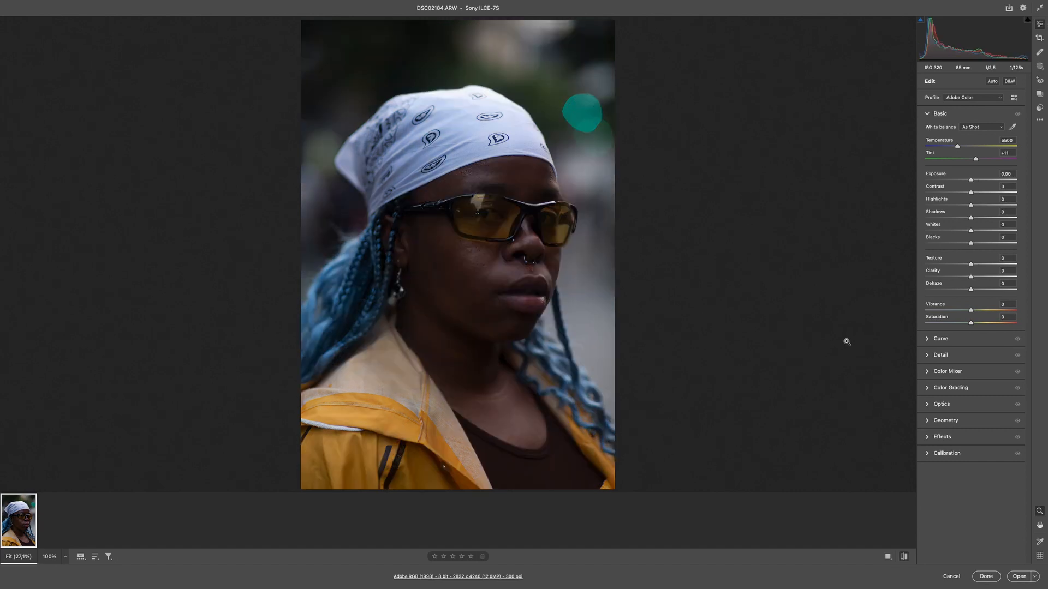
key("backslash")
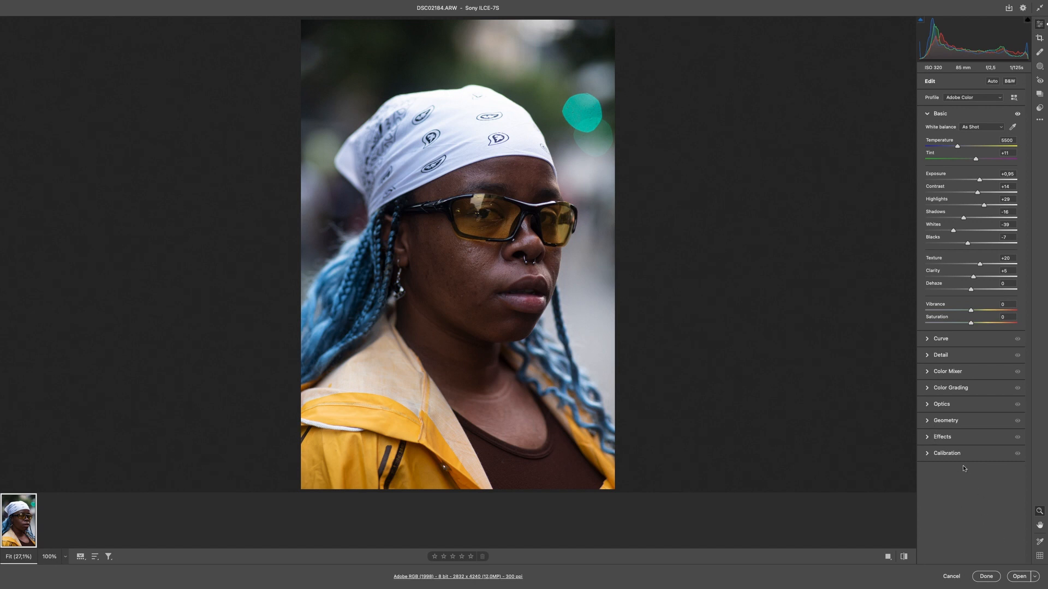
Step: Open the developed portrait in Photoshop and duplicate its Background layer
left_click(1019, 578)
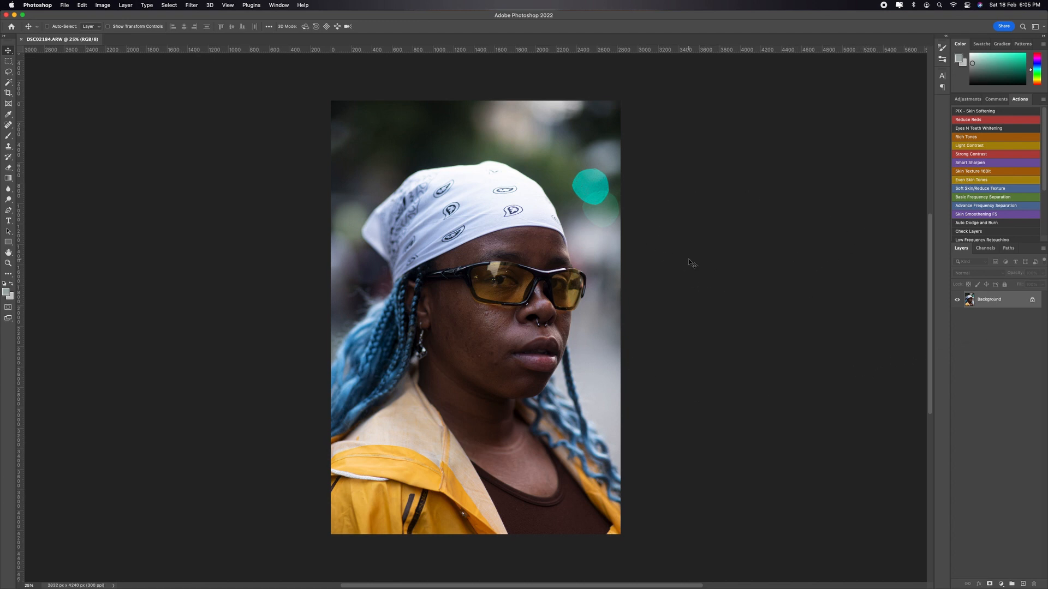
key("z")
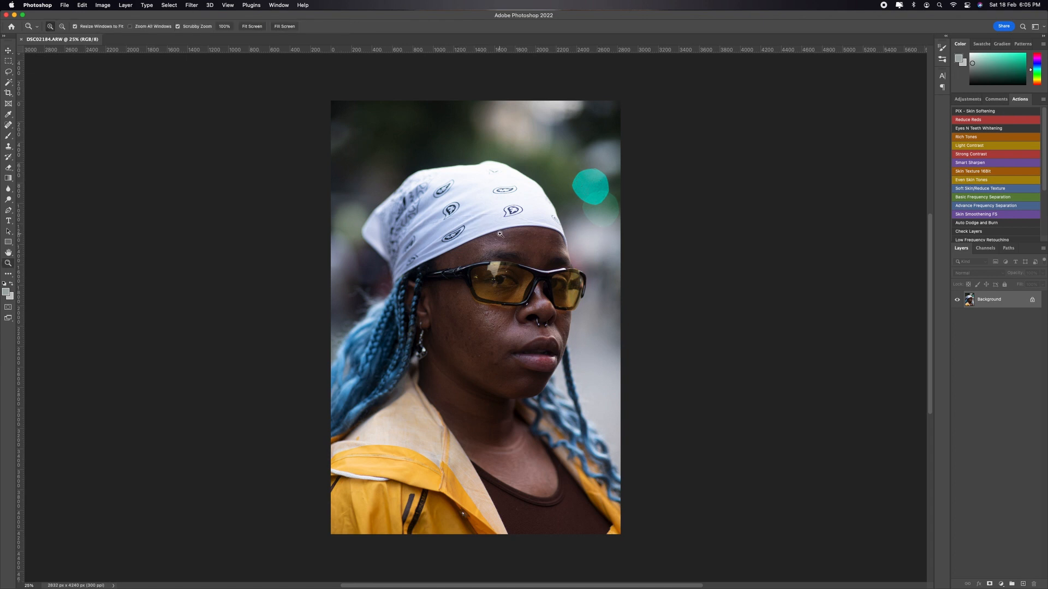
mouse_move(501, 233)
left_mouse_down()
mouse_move(513, 229)
mouse_move(457, 246)
mouse_move(503, 251)
mouse_move(494, 246)
left_mouse_up()
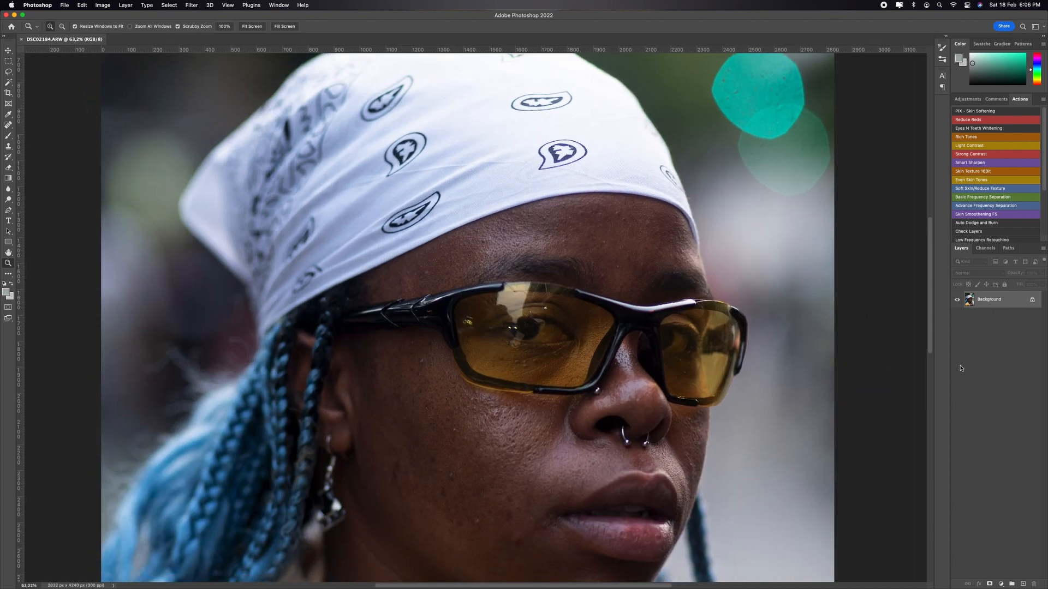
left_click_drag(1002, 303, 1024, 584)
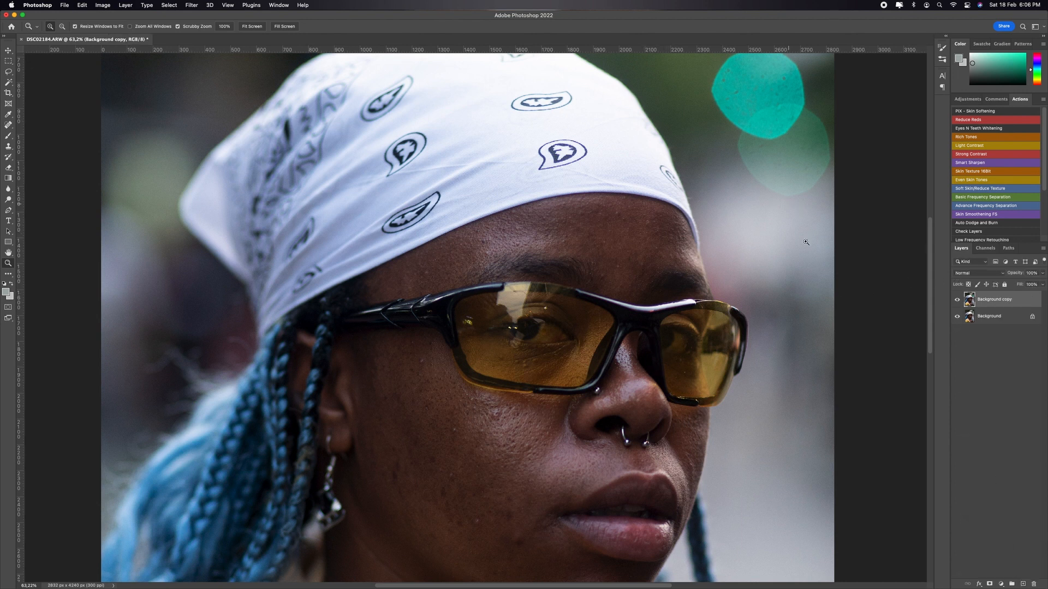
Step: Remove blemishes from the forehead and the near cheek with the Patch tool on the Background copy layer
key("j")
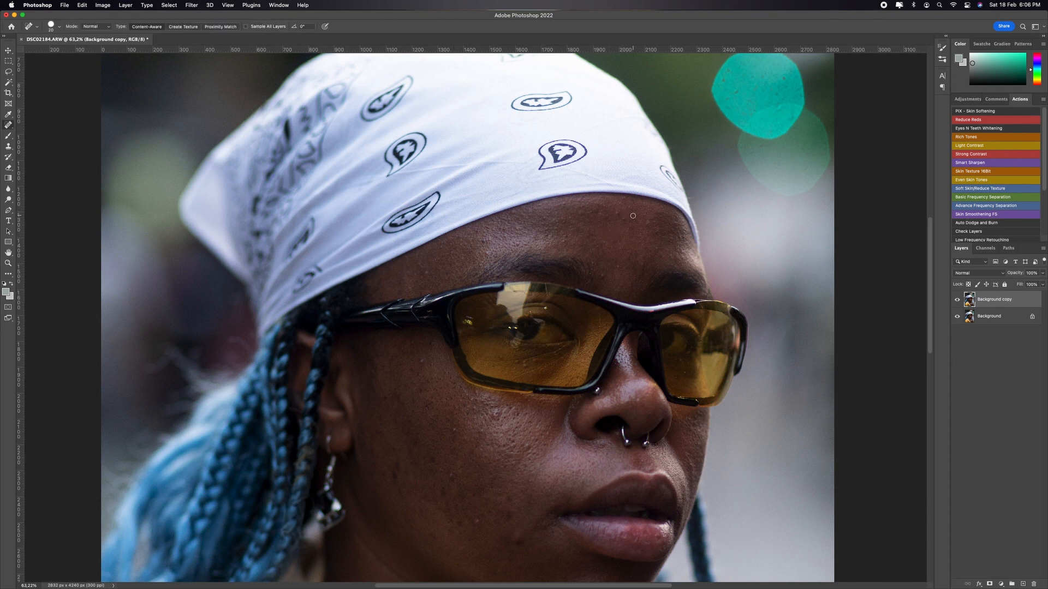
key("shift+j")
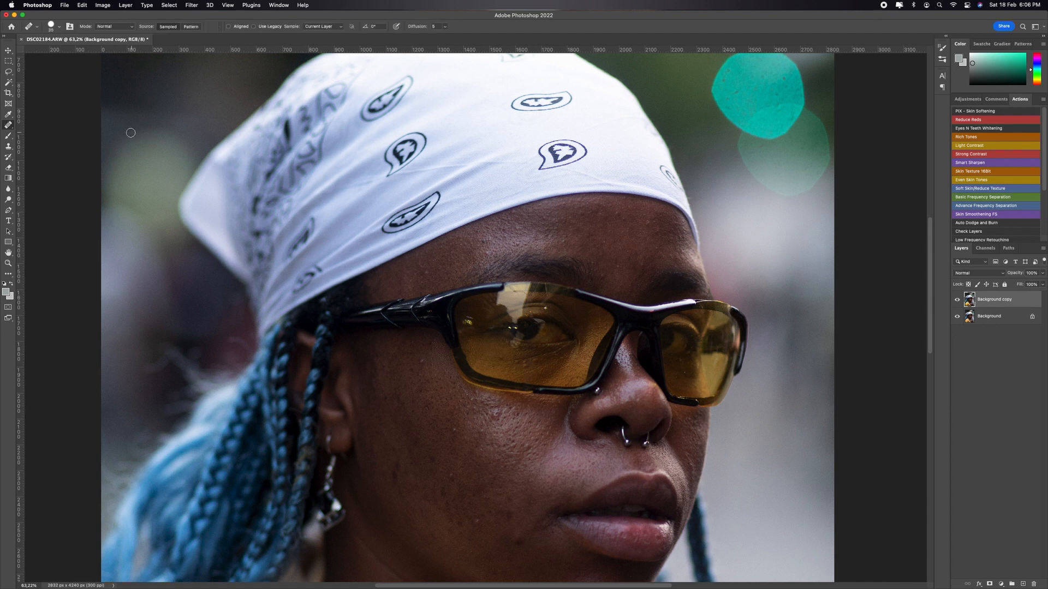
key("shift+j")
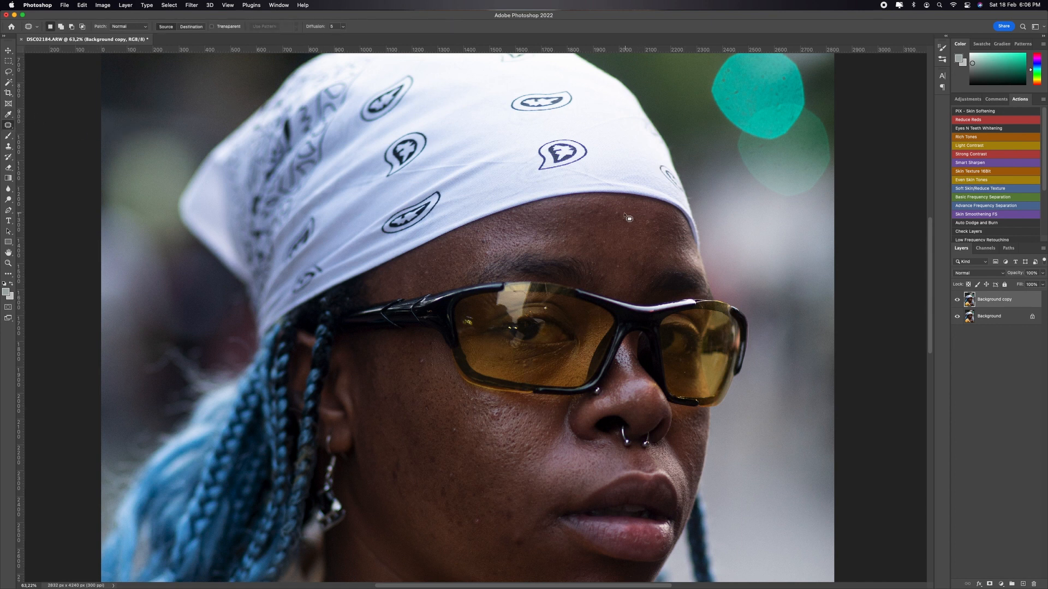
mouse_move(623, 214)
left_mouse_down()
mouse_move(617, 221)
mouse_move(623, 213)
mouse_move(630, 227)
left_mouse_up()
key("super+d")
mouse_move(461, 440)
left_mouse_down()
mouse_move(452, 428)
mouse_move(471, 450)
mouse_move(478, 433)
mouse_move(514, 426)
mouse_move(491, 423)
mouse_move(510, 416)
mouse_move(512, 429)
left_mouse_up()
key("super+d")
left_click_drag(496, 417, 508, 421)
key("super+d")
Step: Patch the skin spots on the cheek below the sunglasses and at the temple beside the frame
key("super+equal")
key("super+equal")
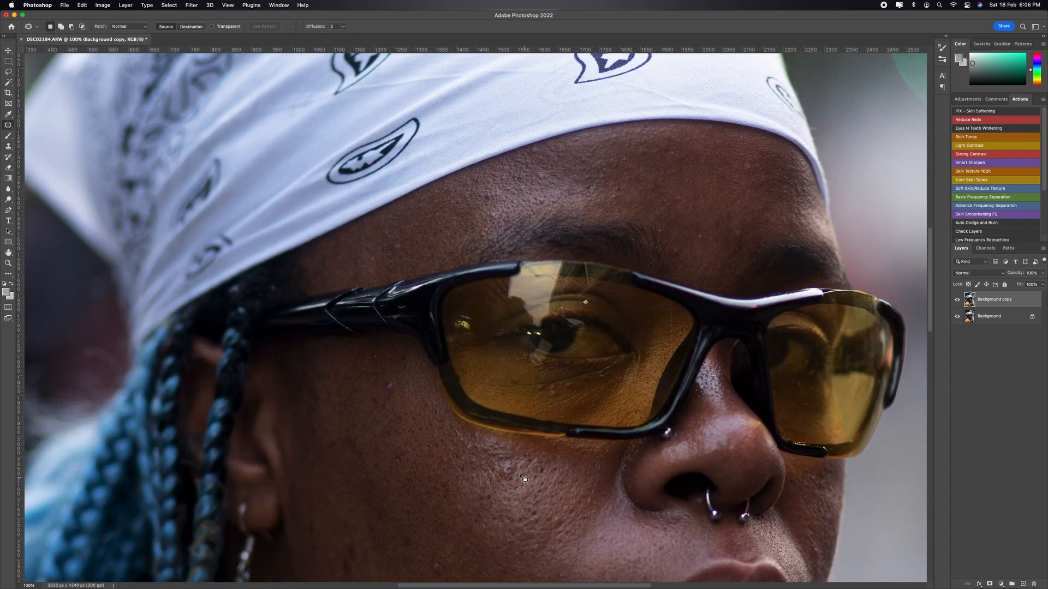
mouse_move(524, 479)
left_mouse_down()
mouse_move(500, 472)
mouse_move(510, 462)
mouse_move(525, 475)
mouse_move(517, 490)
mouse_move(498, 469)
mouse_move(518, 462)
mouse_move(557, 512)
left_mouse_up()
key("super+d")
mouse_move(390, 381)
left_mouse_down()
mouse_move(391, 391)
mouse_move(369, 381)
left_mouse_up()
key("super+d")
Step: Patch the blemishes in the middle of the near cheek with clean neighbouring skin
left_click_drag(439, 462, 431, 297)
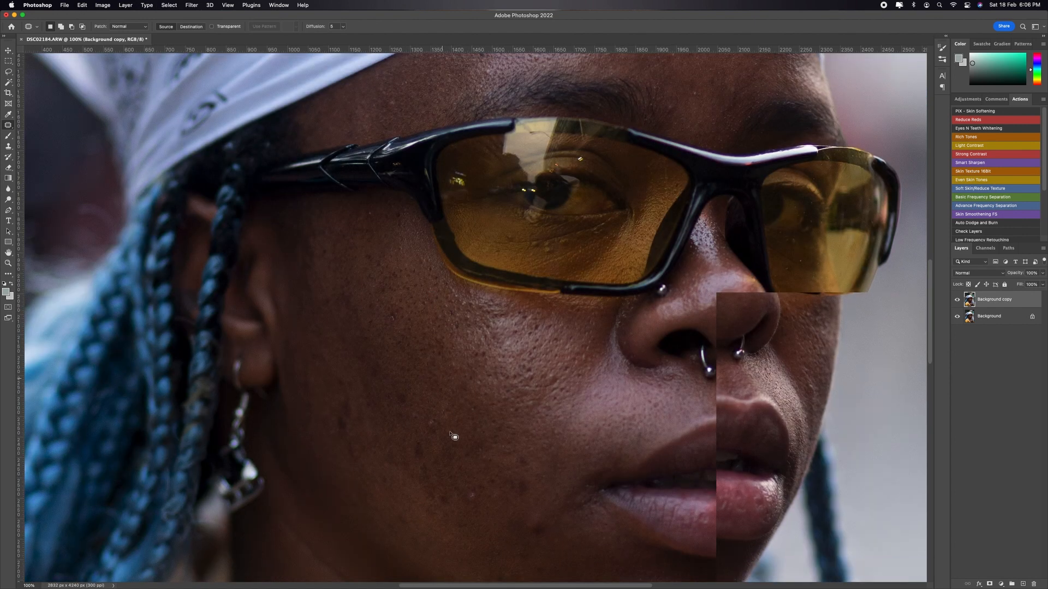
mouse_move(434, 429)
left_mouse_down()
mouse_move(423, 398)
mouse_move(439, 399)
mouse_move(436, 429)
left_mouse_up()
left_click_drag(431, 410, 465, 413)
key("super+d")
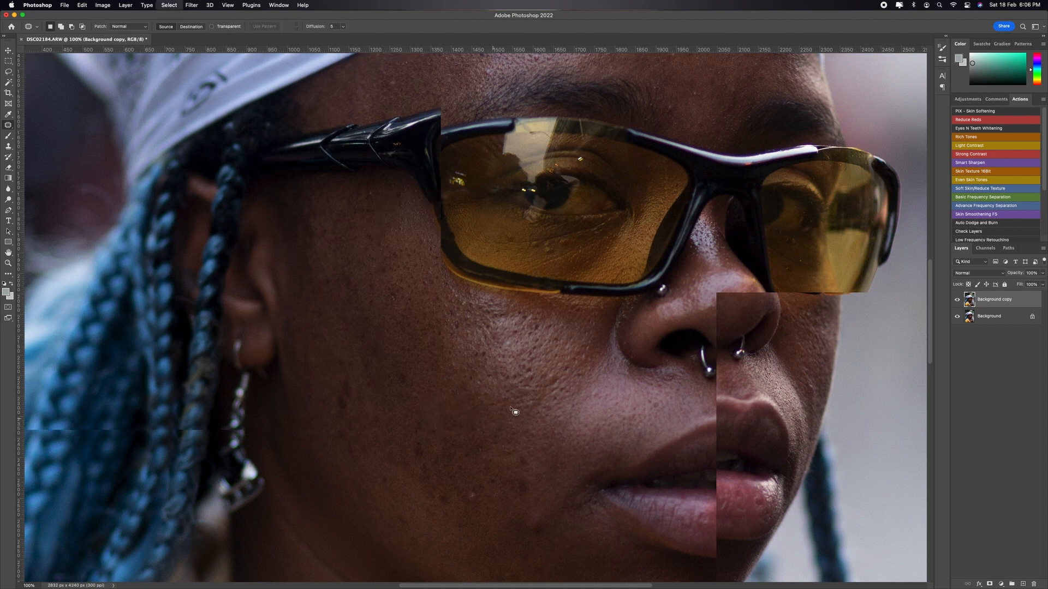
Step: Patch the dark spots on the lower cheek and near the corner of the mouth
key("super+minus")
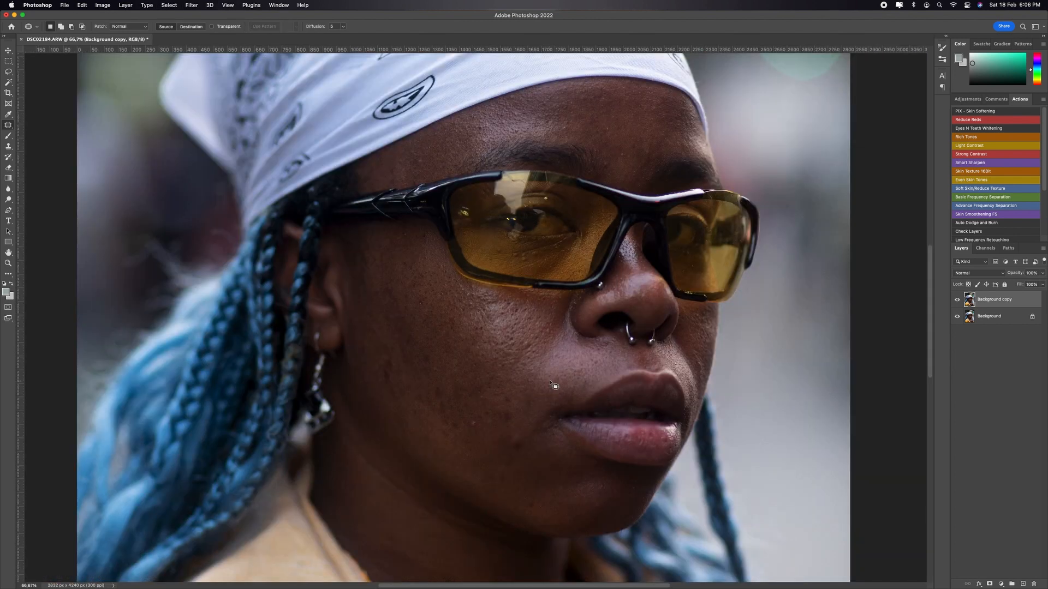
left_click_drag(526, 434, 507, 438)
mouse_move(520, 424)
left_mouse_down()
mouse_move(510, 450)
mouse_move(506, 426)
mouse_move(542, 469)
left_mouse_up()
key("super+d")
mouse_move(479, 428)
left_mouse_down()
mouse_move(468, 426)
mouse_move(474, 415)
mouse_move(497, 423)
mouse_move(504, 413)
left_mouse_up()
key("super+d")
mouse_move(504, 418)
left_mouse_down()
mouse_move(520, 431)
mouse_move(501, 407)
mouse_move(541, 381)
left_mouse_up()
key("super+d")
Step: Patch the remaining marks beside the nose and on the outer cheek near the ear
key("super+d")
mouse_move(532, 338)
left_mouse_down()
mouse_move(524, 344)
mouse_move(532, 339)
left_mouse_up()
left_click_drag(528, 345, 548, 373)
key("super+d")
mouse_move(397, 364)
left_mouse_down()
mouse_move(379, 382)
mouse_move(390, 363)
mouse_move(356, 382)
left_mouse_up()
key("super+d")
Step: Patch the blemishes on the chin and along the jaw
scroll(643, 293, "down", 5)
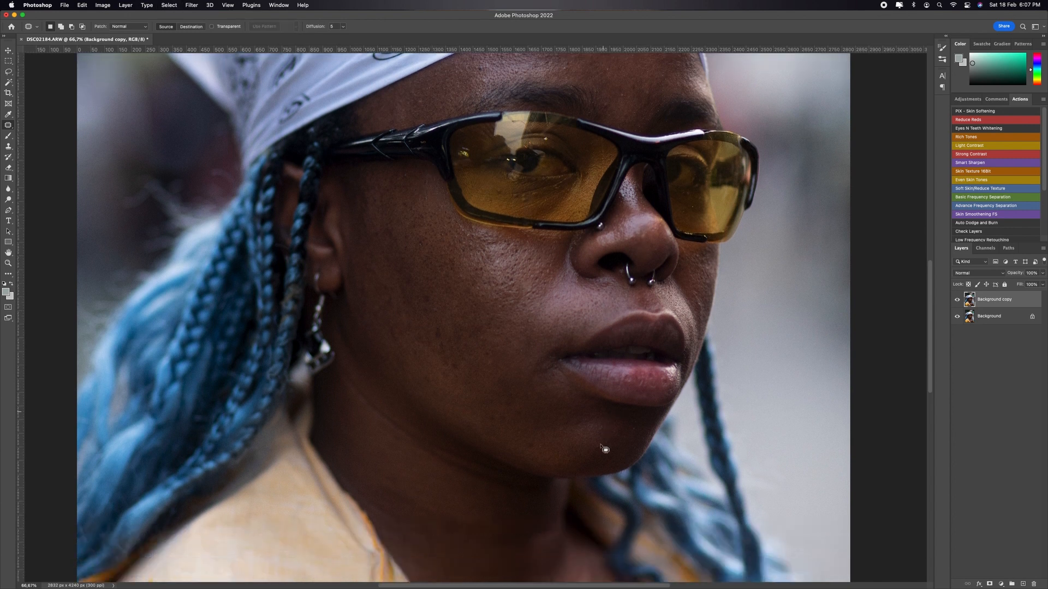
scroll(605, 449, "down", 3)
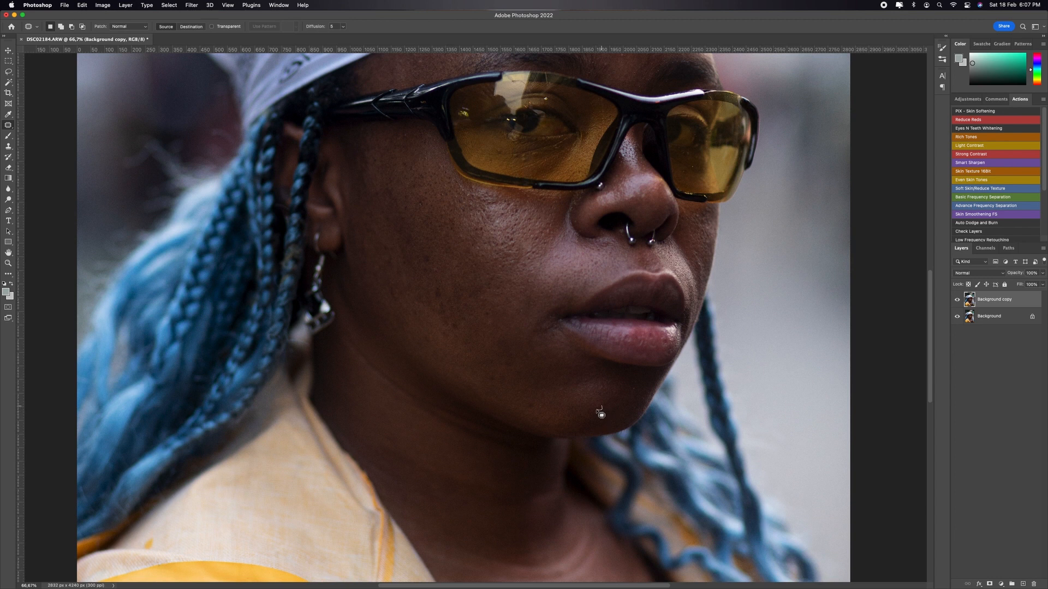
left_click_drag(597, 410, 602, 404)
left_click_drag(599, 406, 617, 423)
mouse_move(540, 416)
left_mouse_down()
mouse_move(524, 420)
mouse_move(536, 403)
left_mouse_up()
left_click_drag(529, 406, 507, 398)
key("super+d")
Step: Patch the uneven skin on the far cheek beside the nose, undoing unwanted patch attempts
mouse_move(707, 269)
left_mouse_down()
mouse_move(702, 293)
mouse_move(707, 253)
left_mouse_up()
key("super+d")
key("super+z")
key("super+z")
key("super+d")
mouse_move(693, 253)
left_mouse_down()
mouse_move(707, 269)
mouse_move(691, 250)
left_mouse_up()
left_click_drag(724, 281, 727, 286)
key("super+d")
key("super+z")
key("super+z")
key("super+d")
left_click_drag(702, 267, 705, 255)
key("super+d")
Step: Compare the retouched face with the original by toggling the Background copy layer's visibility
key("z")
left_click_drag(565, 131, 565, 133)
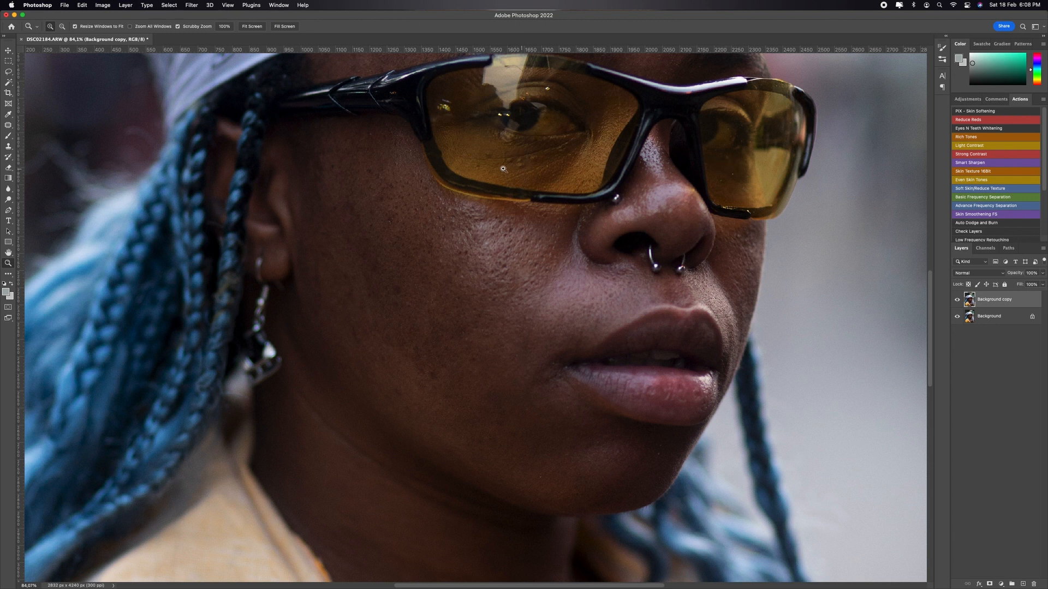
left_click_drag(595, 161, 583, 171)
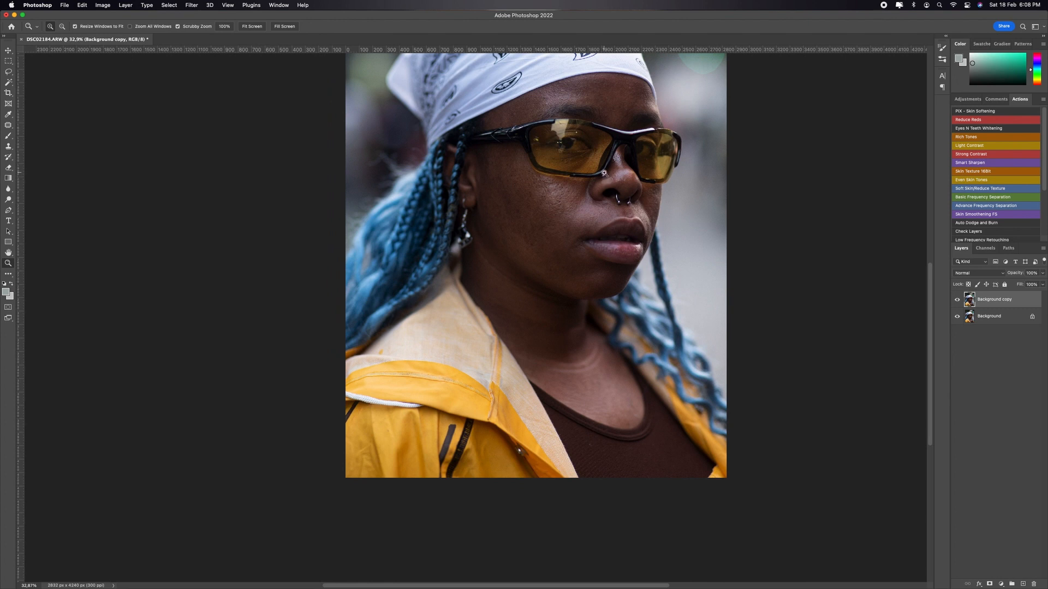
key("super+0")
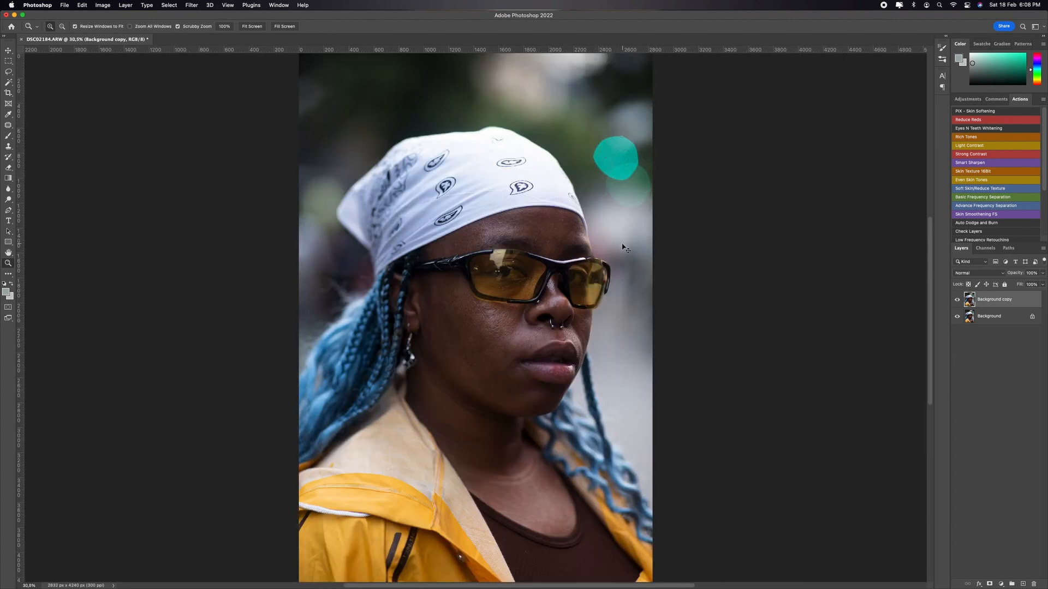
key("super+equal")
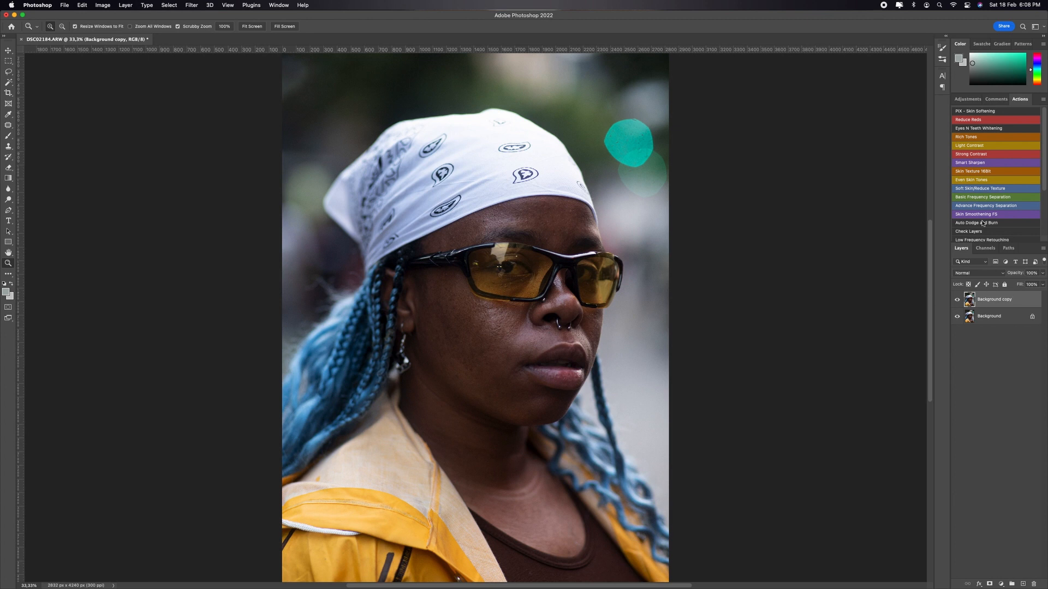
left_click(955, 301)
left_click(956, 301)
left_click(957, 301)
left_click(956, 302)
left_click(957, 302)
left_click(957, 302)
Step: Duplicate the Background copy layer twice, naming the lower duplicate "low" and the upper one "high"
key("super+j")
key("super+j")
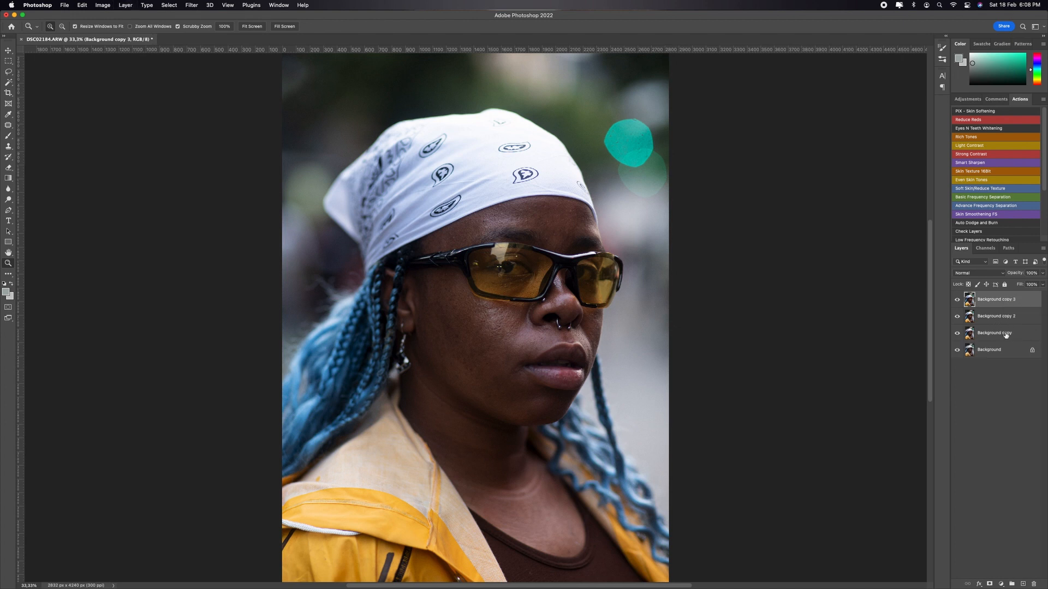
double_click(998, 317)
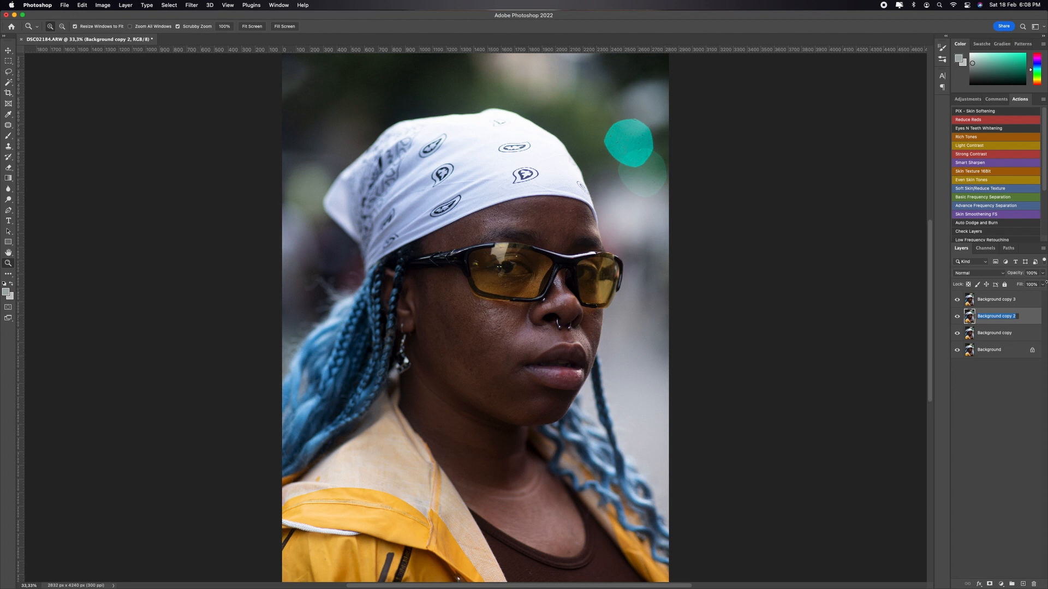
key("BackSpace")
key("Return")
double_click(982, 298)
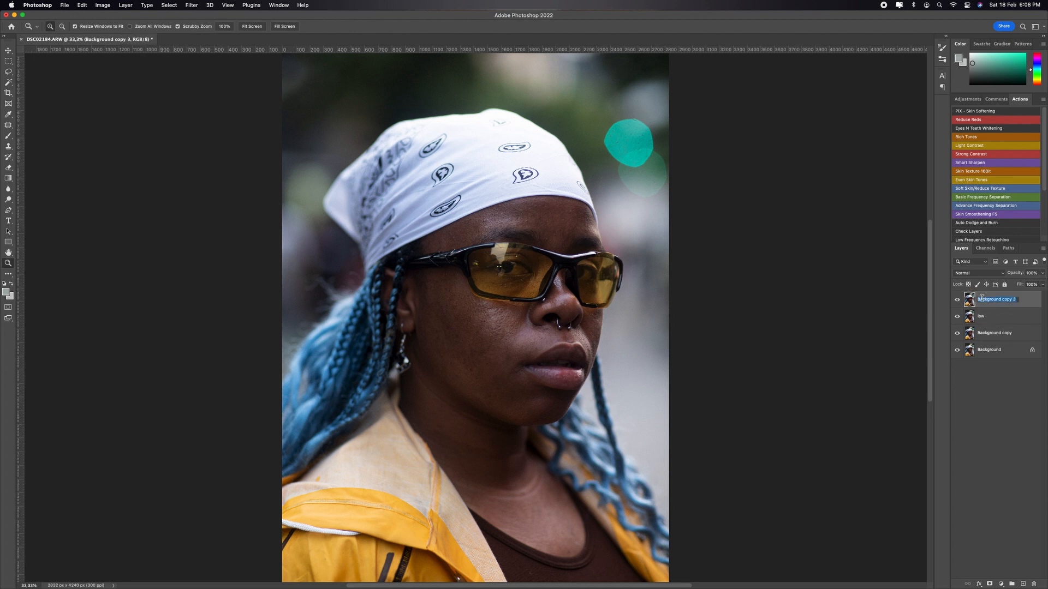
key("BackSpace")
type("high")
key("Return")
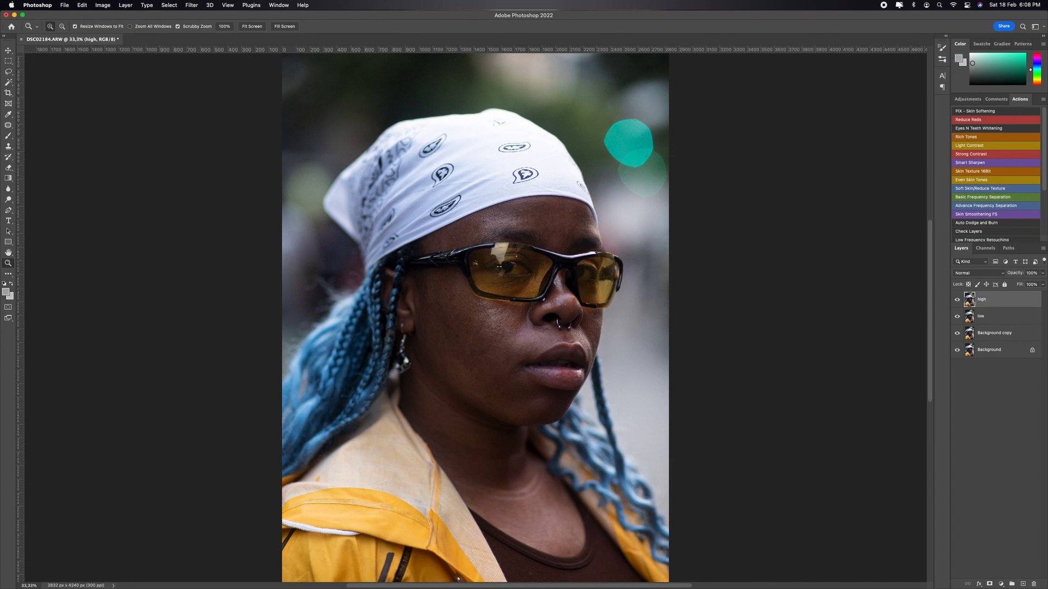
Step: Hide the high layer and open the Gaussian Blur filter for the low layer
left_click(1001, 316)
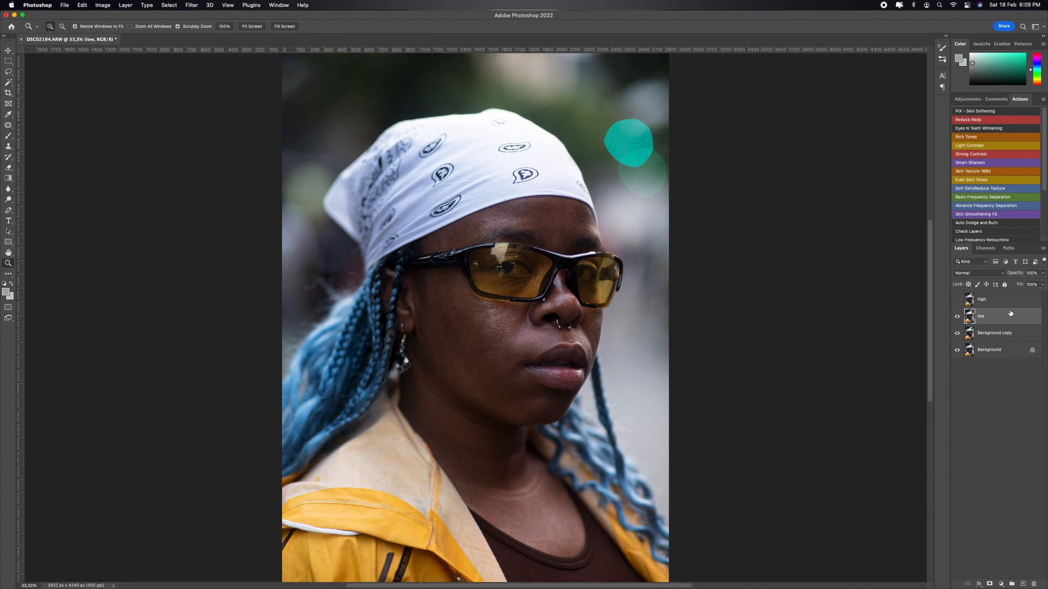
left_click(189, 5)
mouse_move(227, 112)
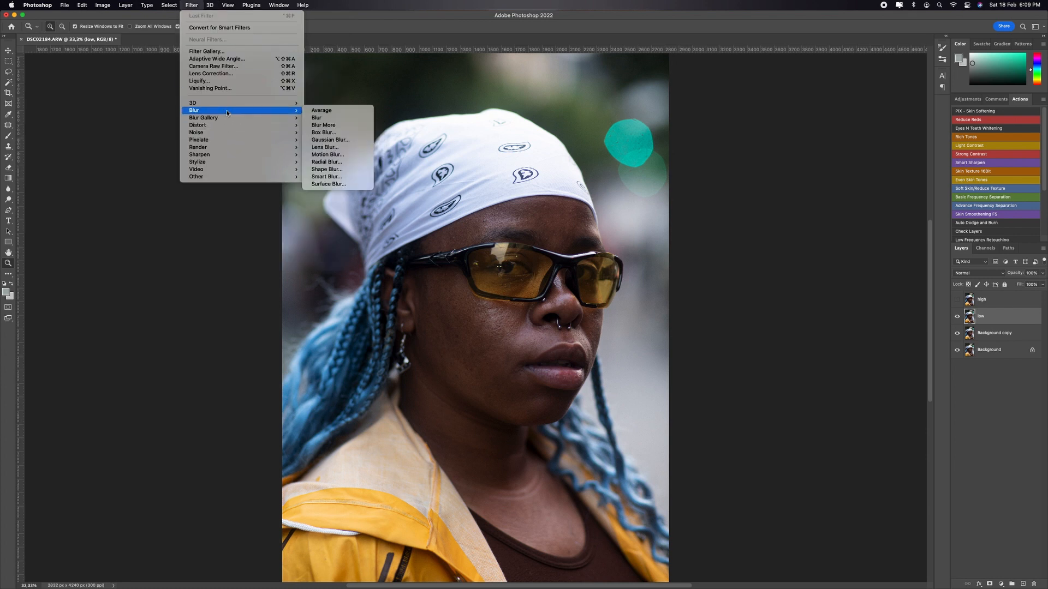
left_click(328, 141)
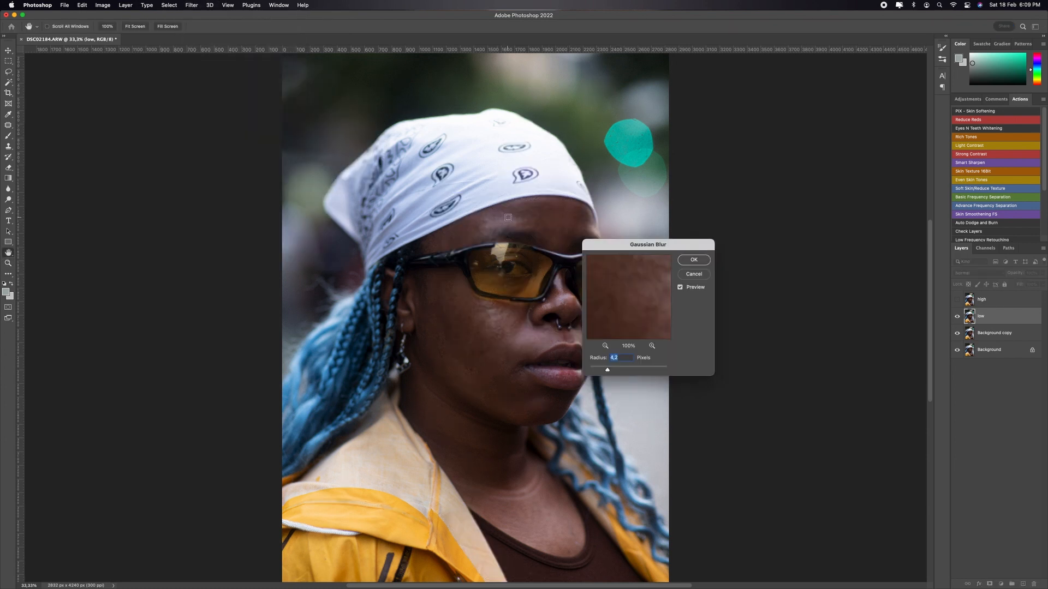
Step: Preview the skin texture on the cheek and above the lips, and blur the low layer with a radius of 4.9 pixels
left_click(515, 220, "super")
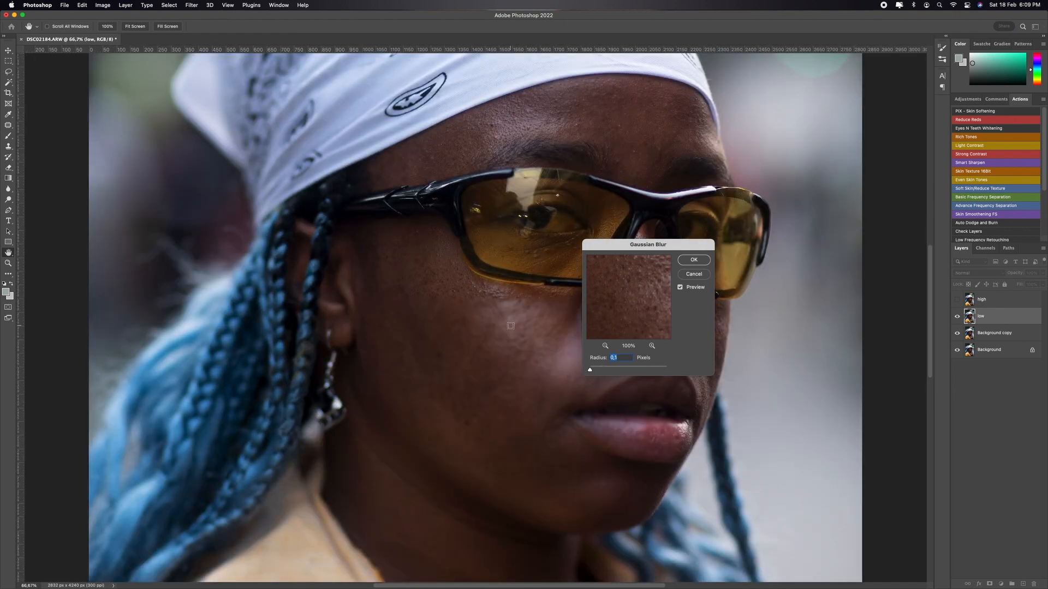
left_click(534, 321)
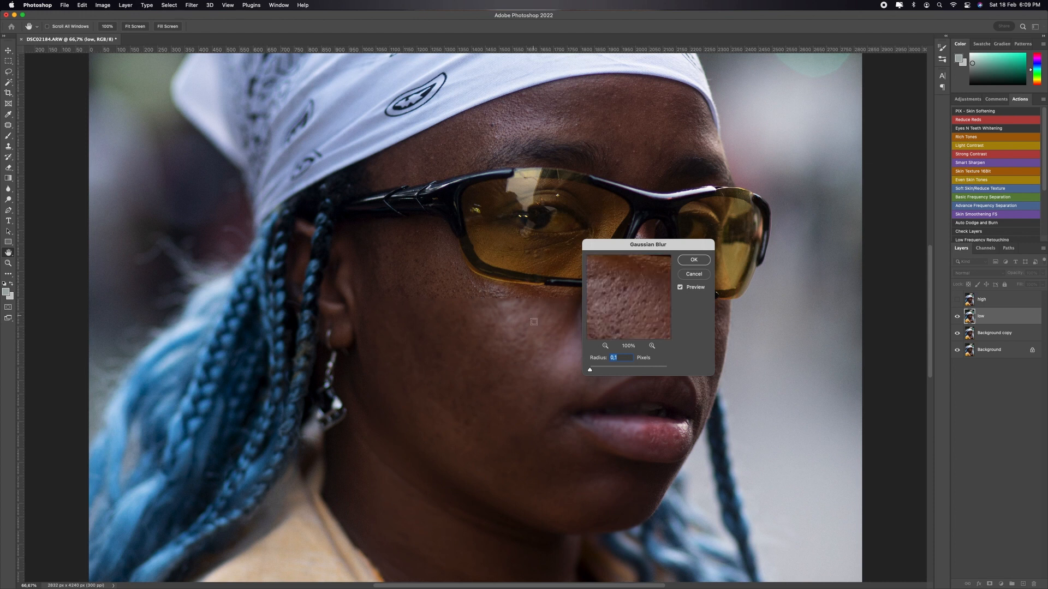
scroll(529, 328, "up", 2)
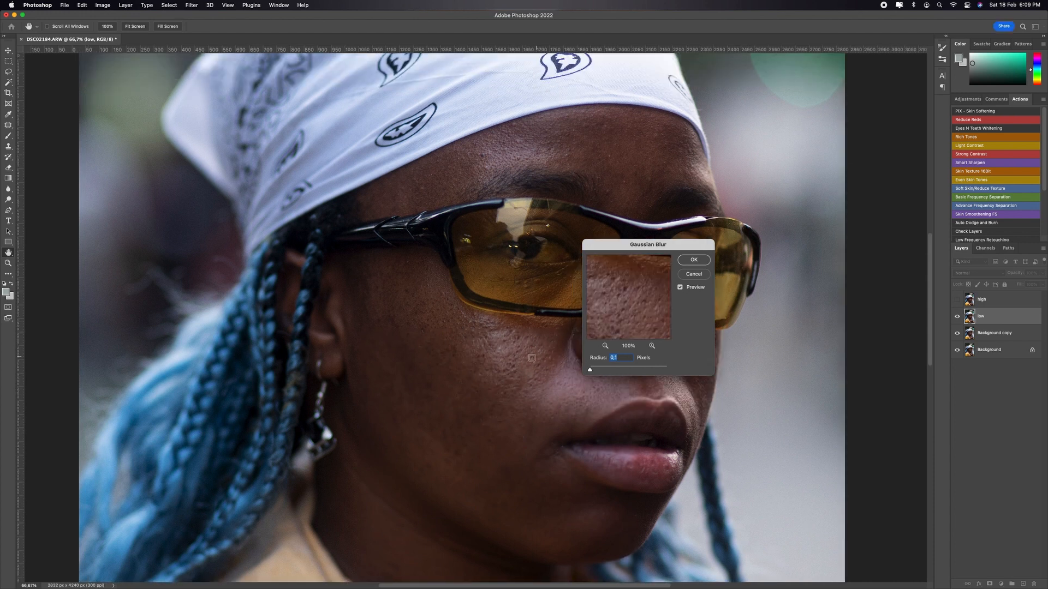
left_click(529, 361)
left_click(526, 393)
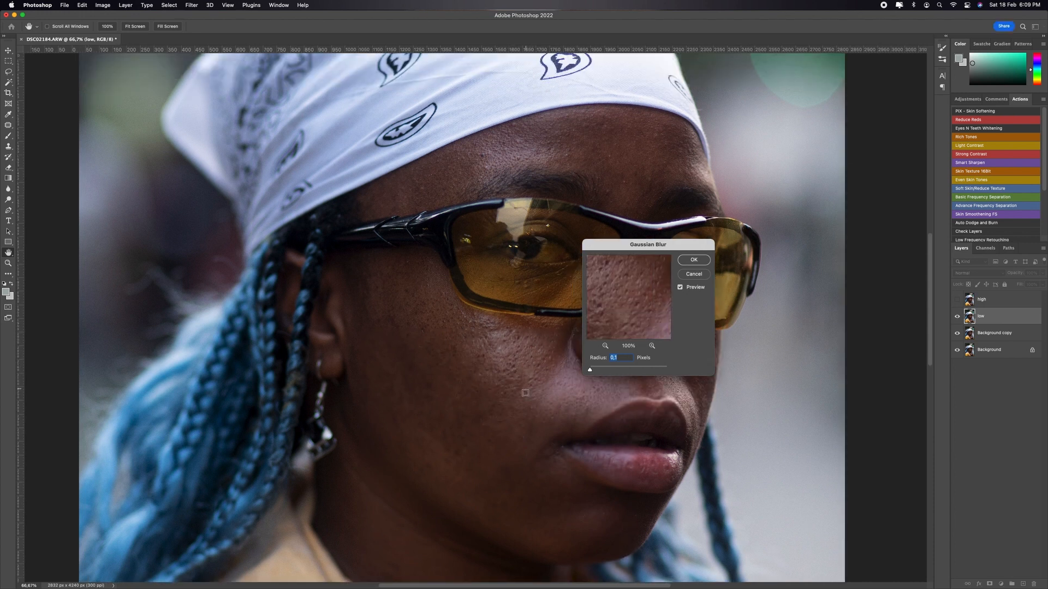
left_click(570, 393)
left_click(566, 400)
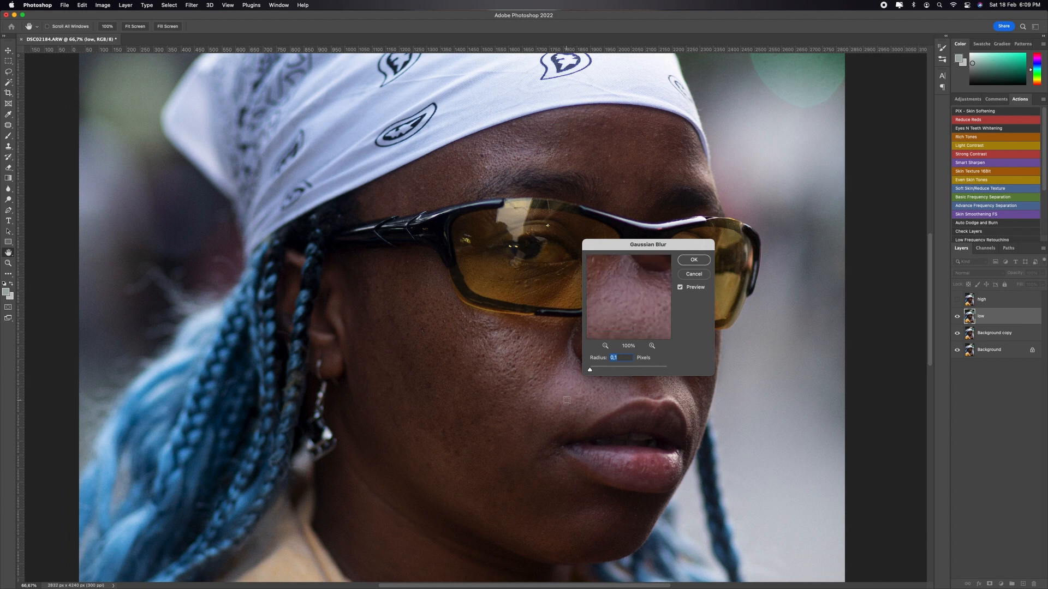
left_click(571, 406)
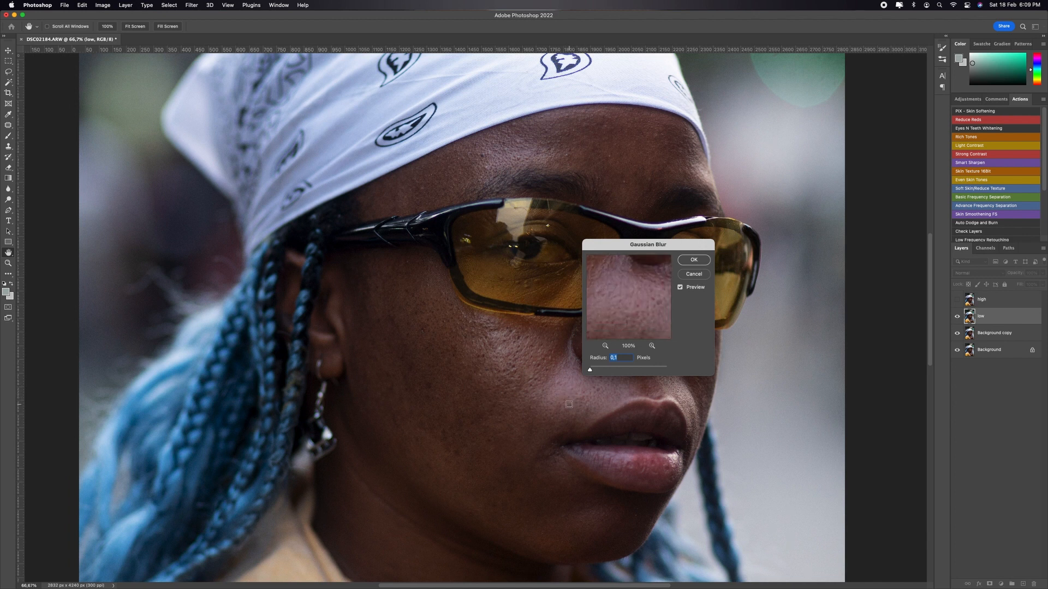
left_click(570, 405)
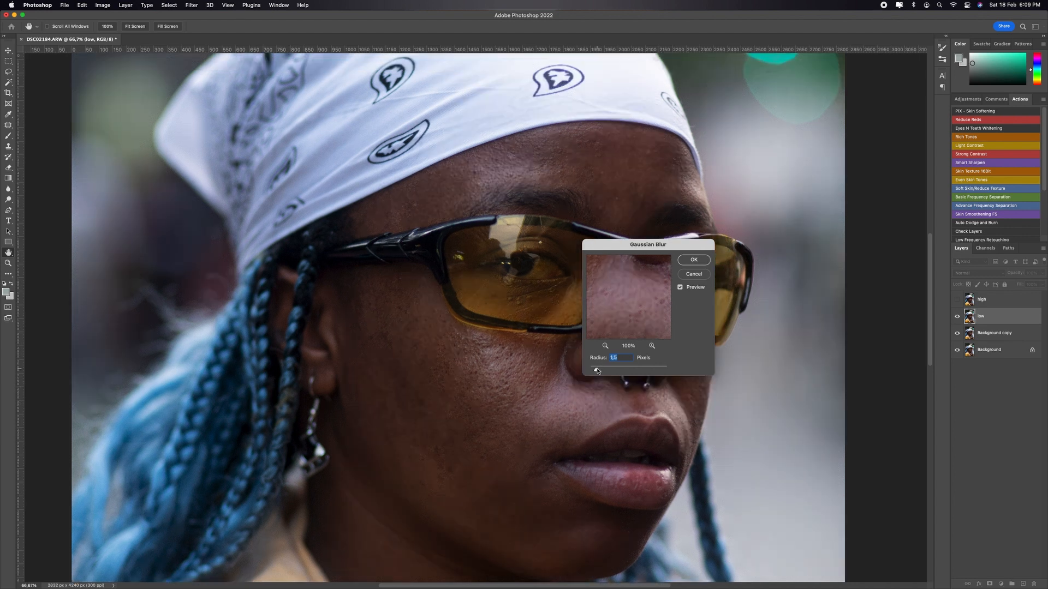
left_click_drag(602, 371, 605, 370)
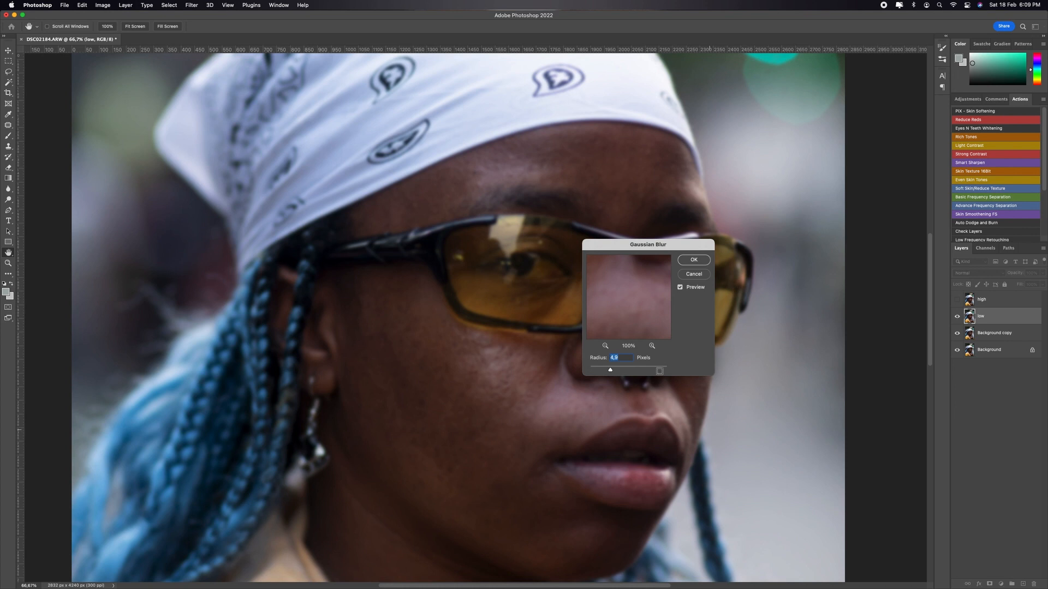
left_click(692, 261)
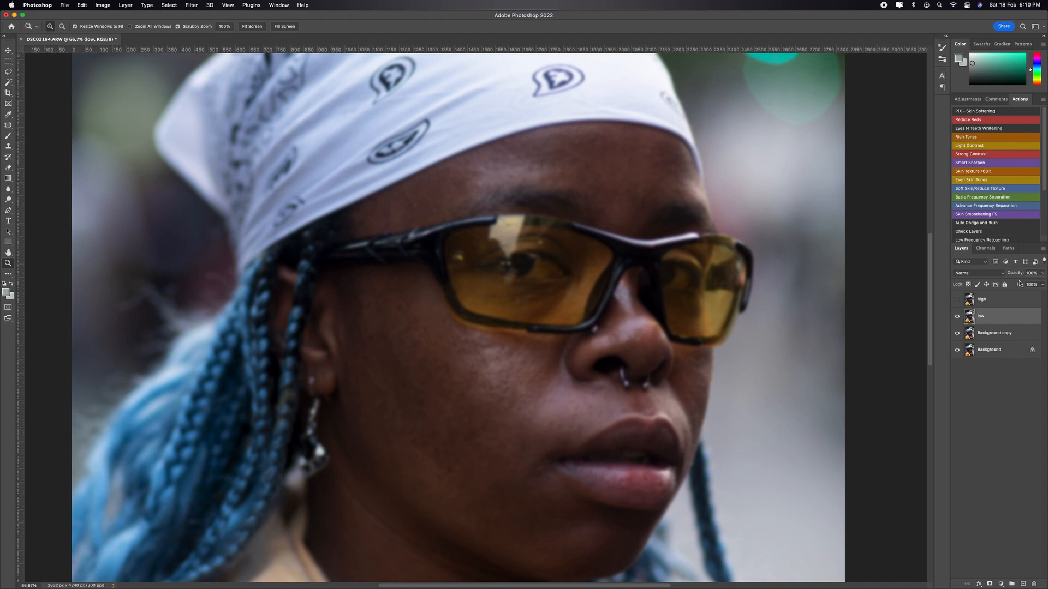
Step: Make the high layer visible again and open Apply Image for it
left_click(957, 299)
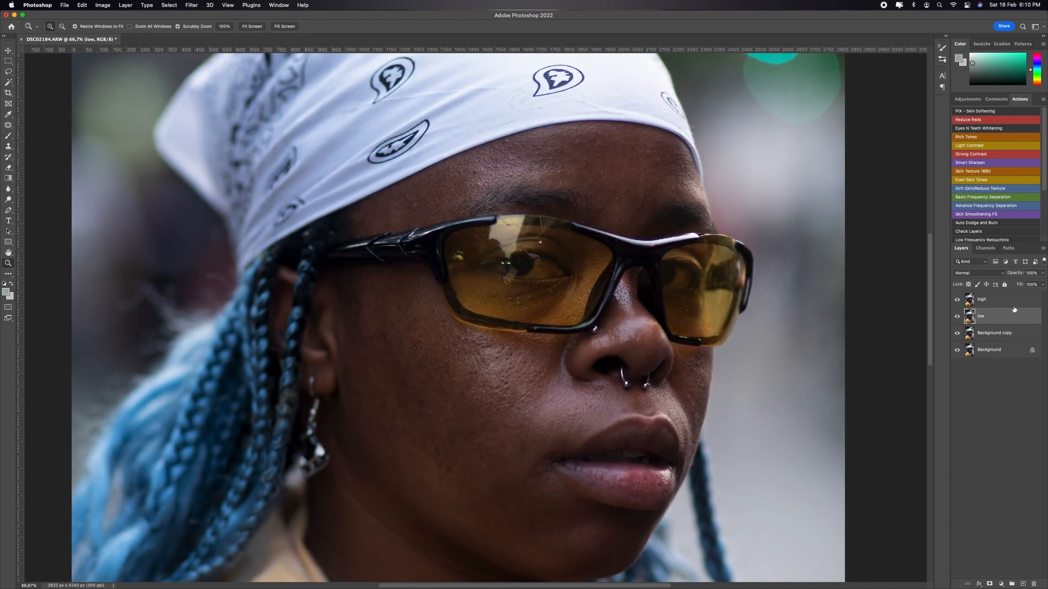
left_click(996, 300)
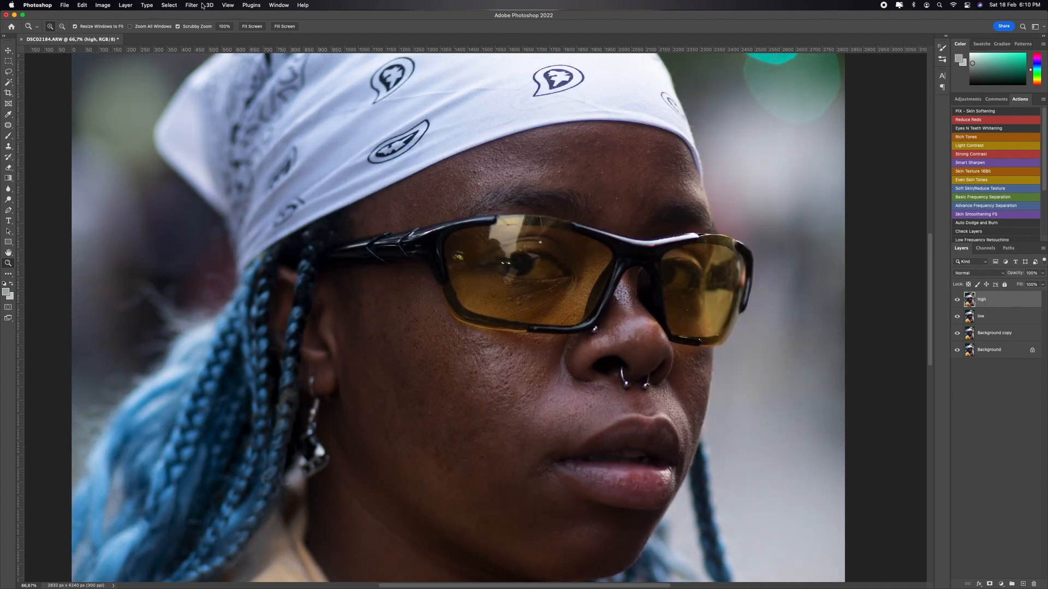
left_click(102, 5)
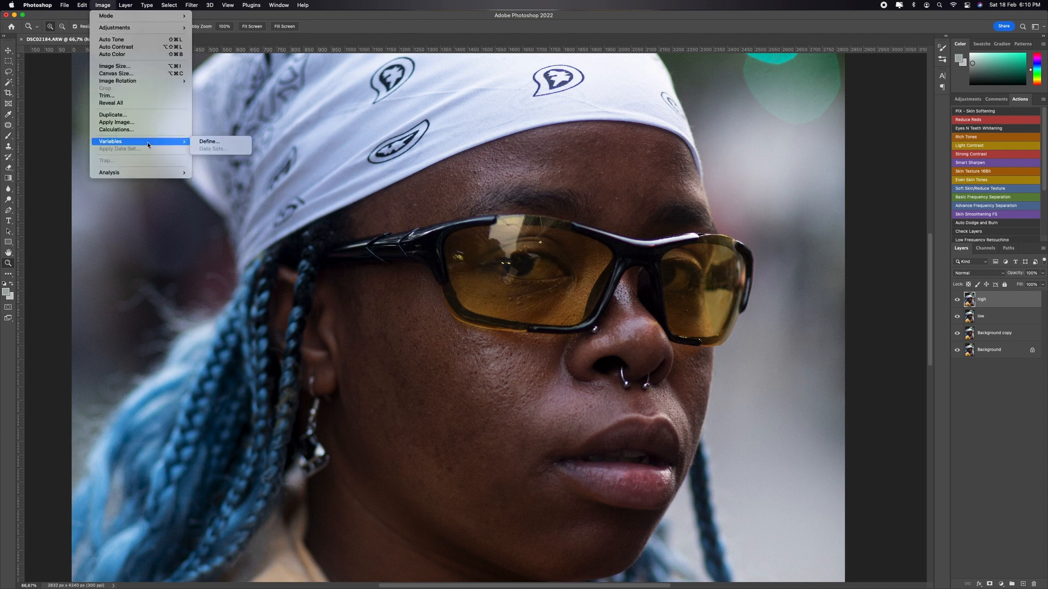
left_click(126, 123)
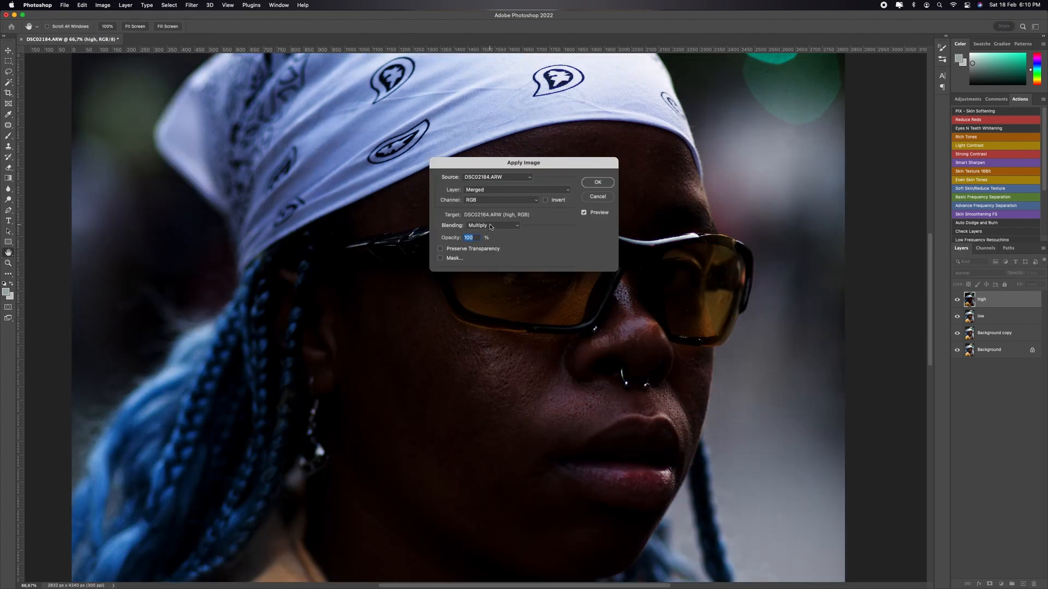
Step: Set the Apply Image blending mode to Subtract
left_click(490, 226)
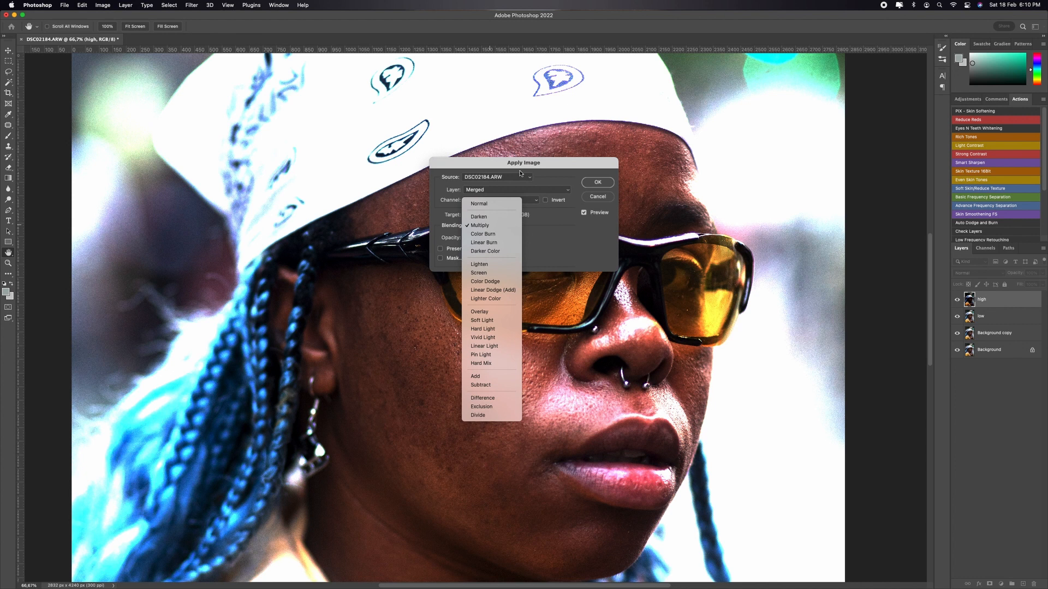
left_click(526, 187)
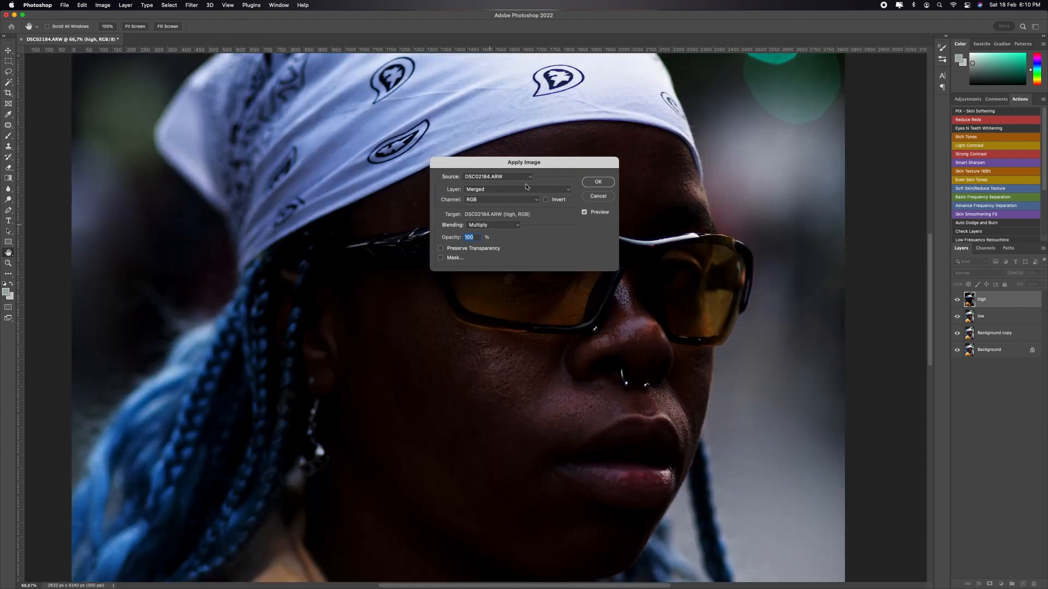
left_click(499, 225)
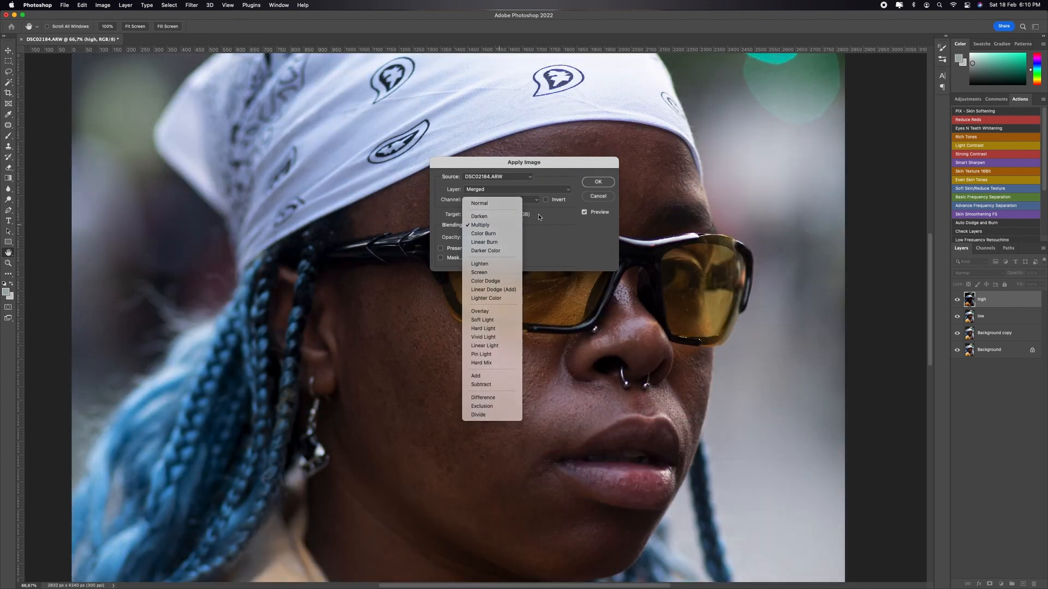
left_click(538, 212)
left_click(502, 226)
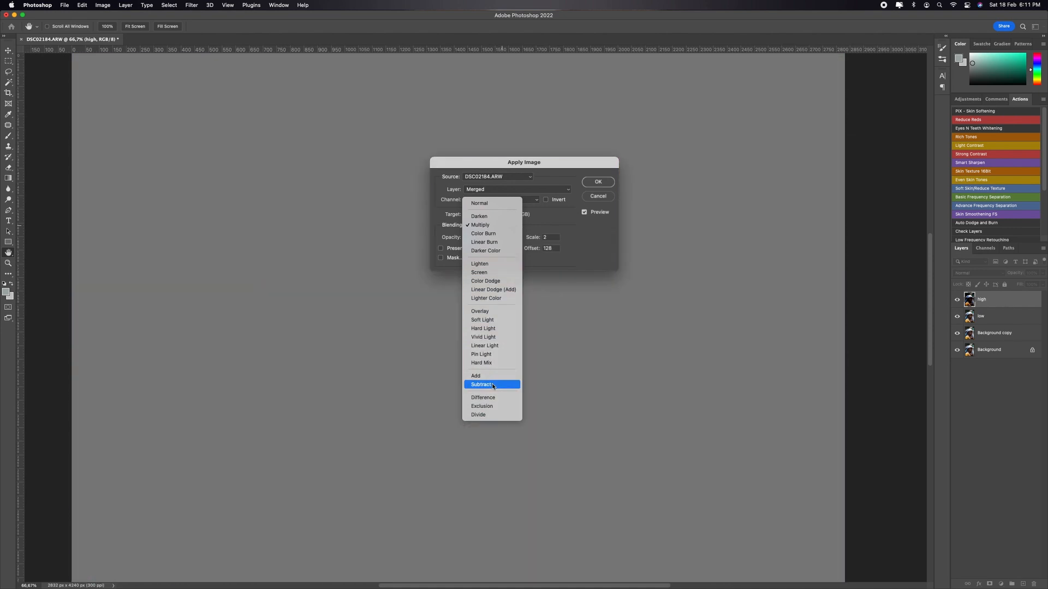
left_click(493, 385)
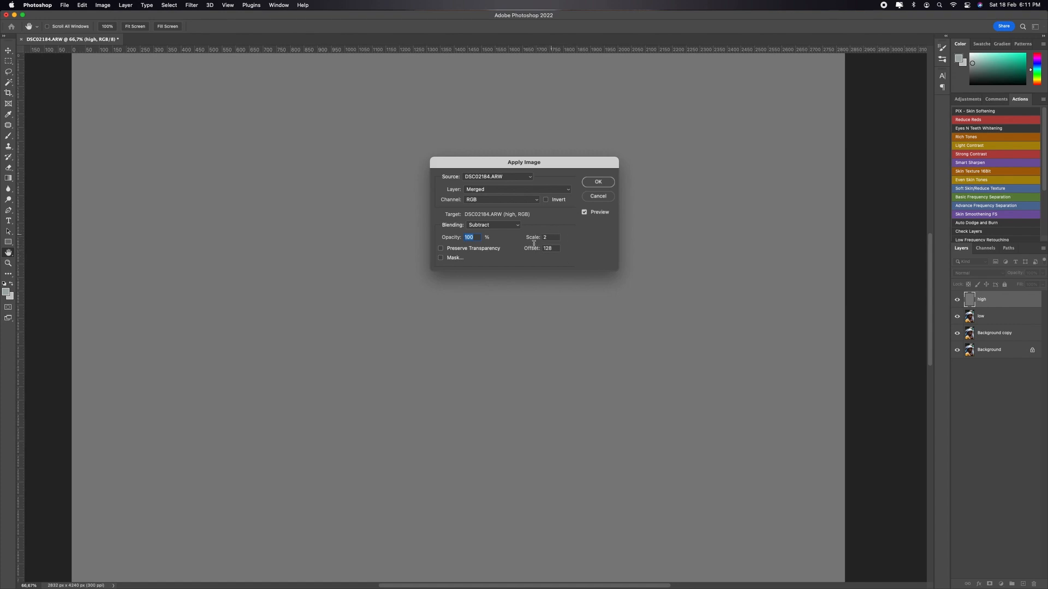
Step: Apply the low layer as the source with scale 2 and offset 128, and set the high layer's blend mode to Linear Light
left_click(512, 193)
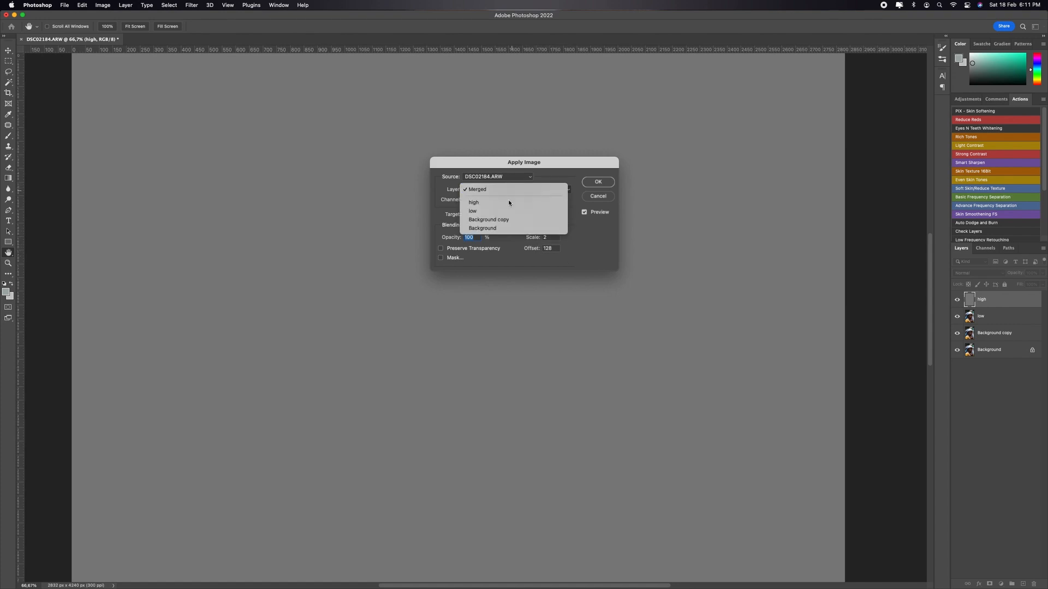
left_click(550, 178)
left_click(513, 189)
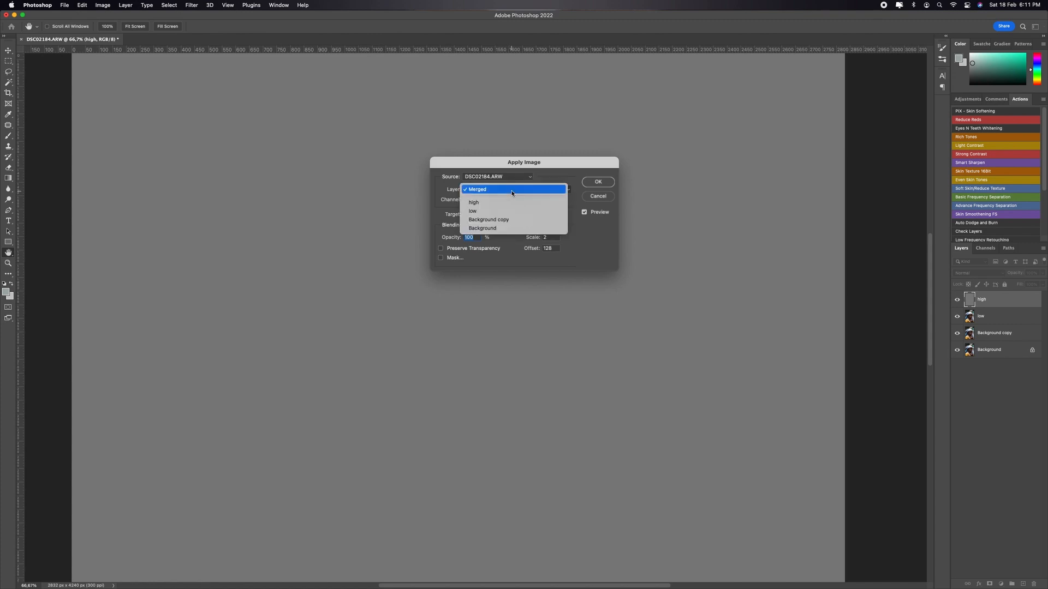
left_click(511, 212)
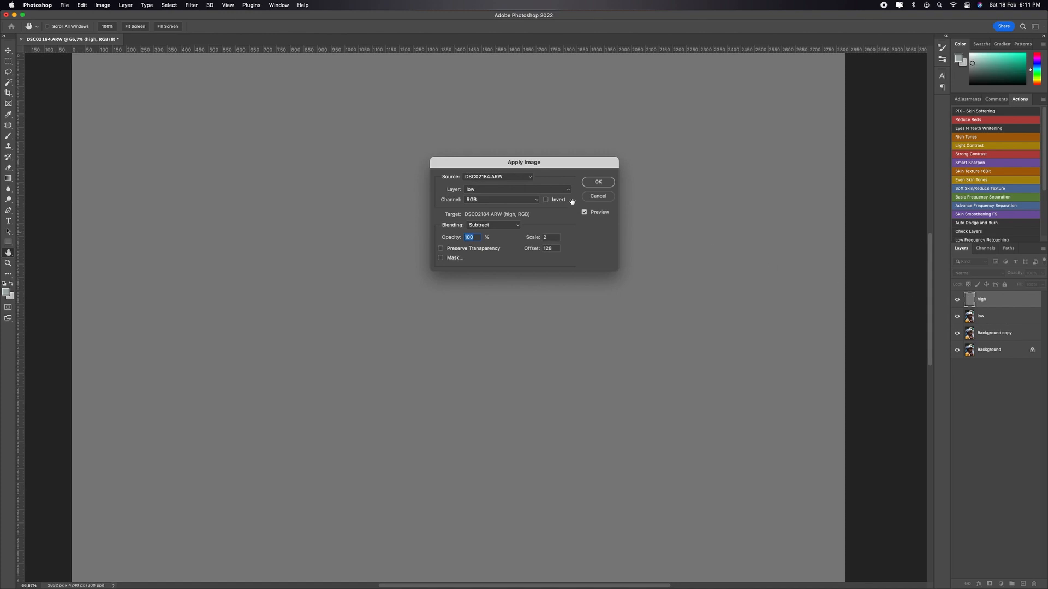
left_click_drag(560, 173, 733, 284)
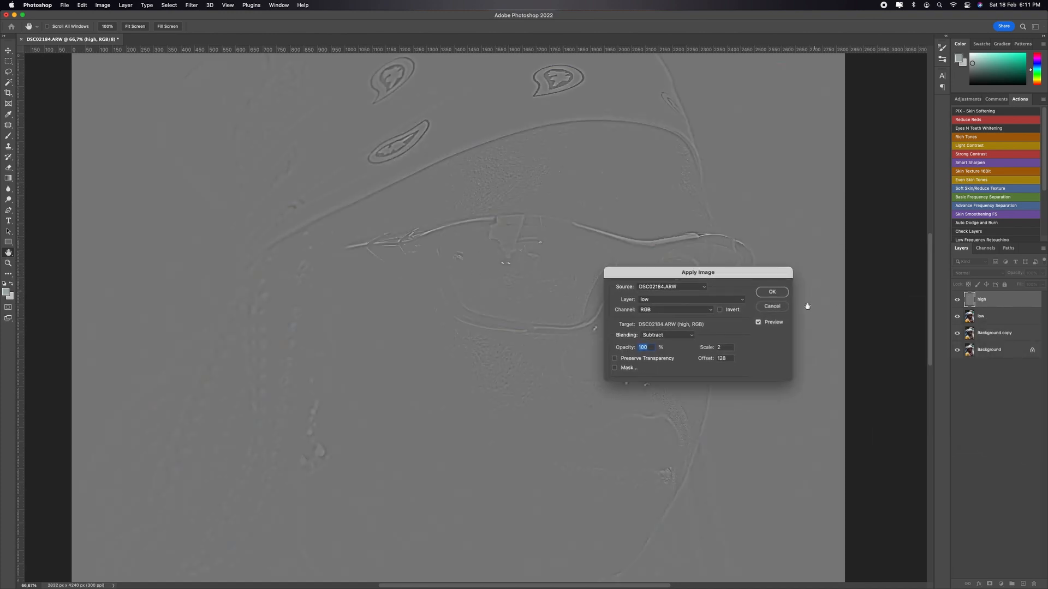
left_click(772, 292)
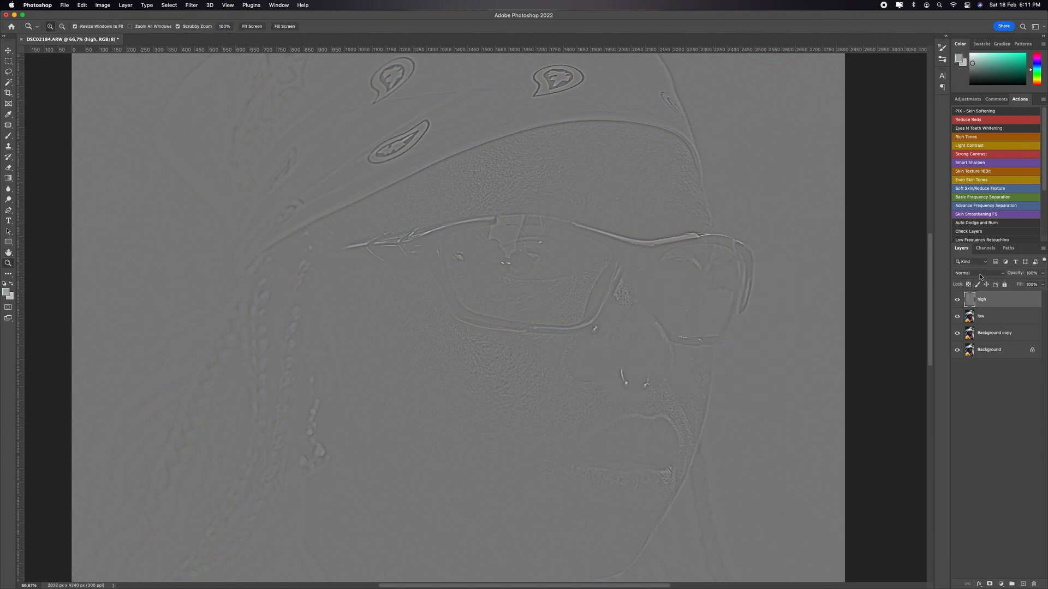
left_click(980, 274)
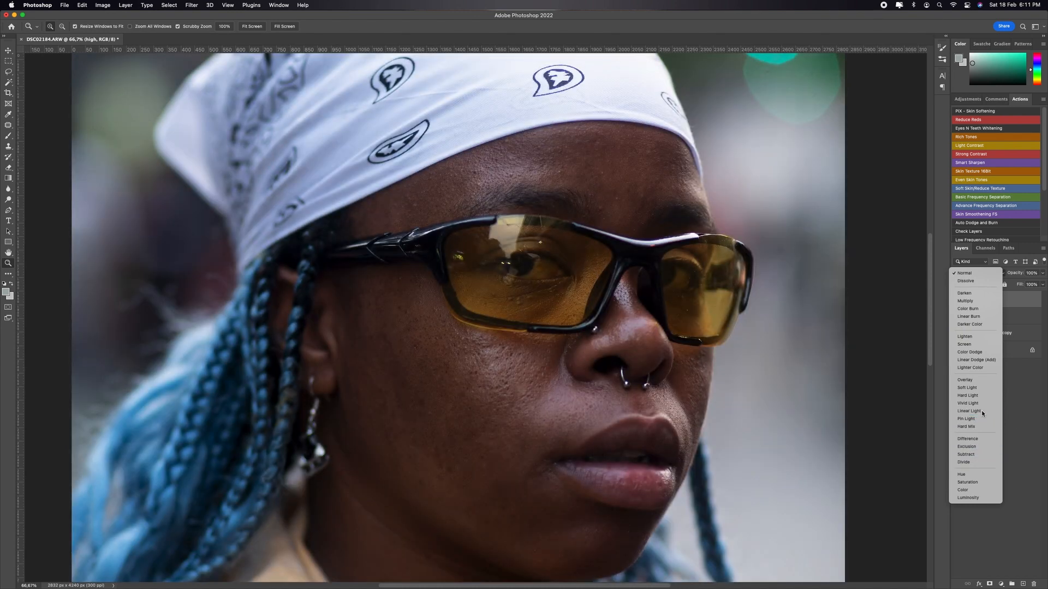
left_click(969, 411)
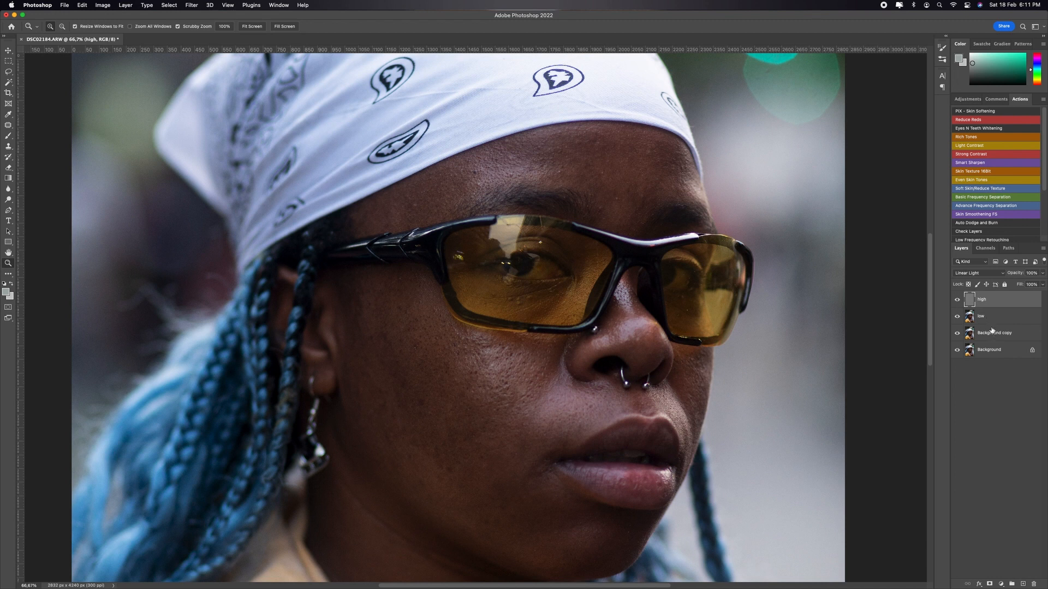
Step: Duplicate the low layer and hide the duplicate
left_click(990, 320, "shift")
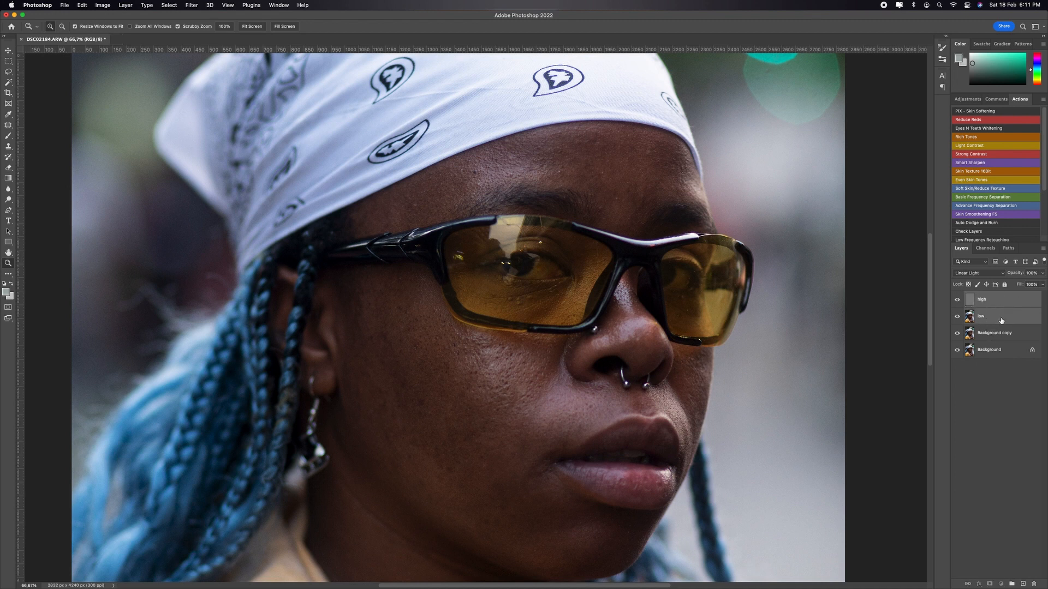
left_click(1002, 317)
key("super+j")
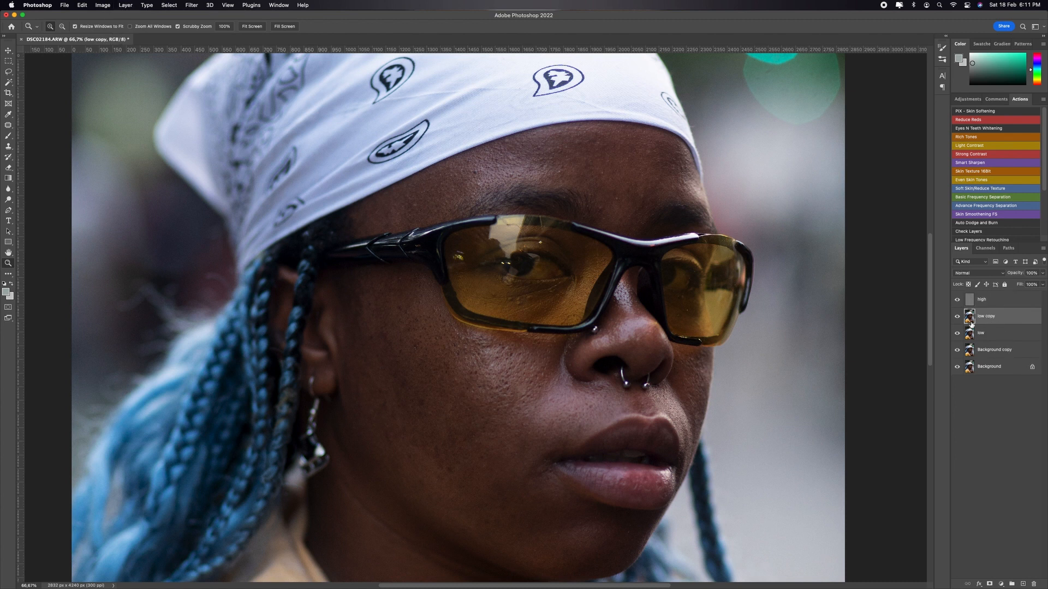
left_click(958, 317)
Step: Group the high, low copy and low layers, name the group "Frequency Seperation", and select the low layer inside it
left_click(1015, 334)
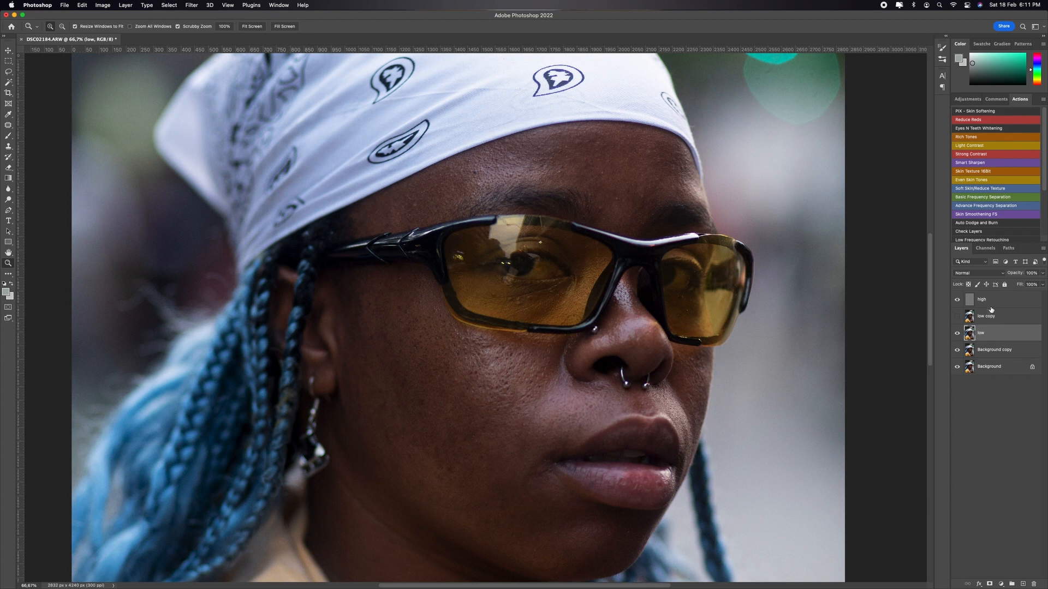
left_click(987, 299, "shift")
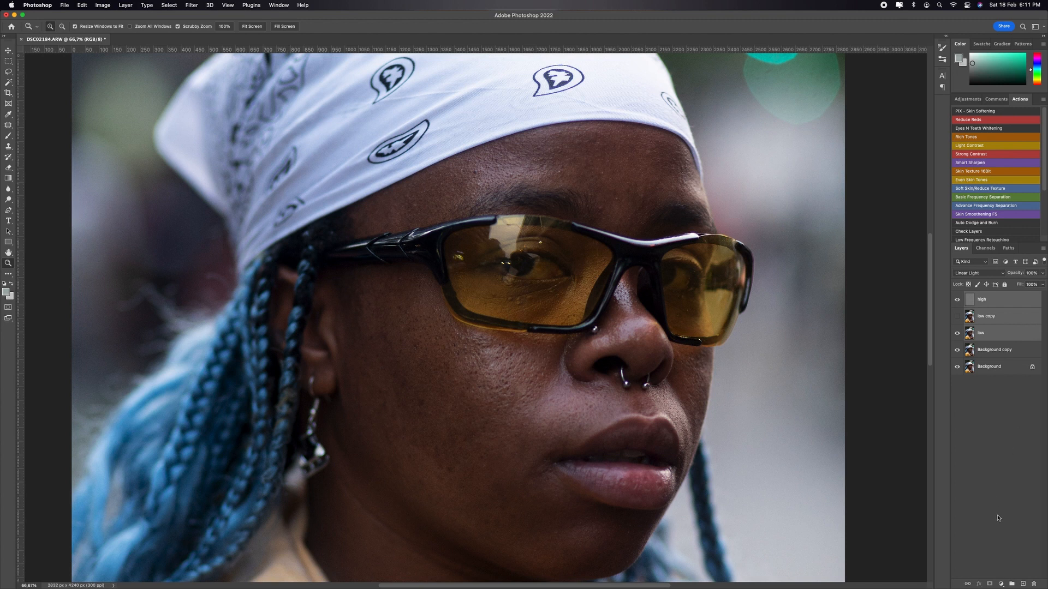
left_click(1012, 585)
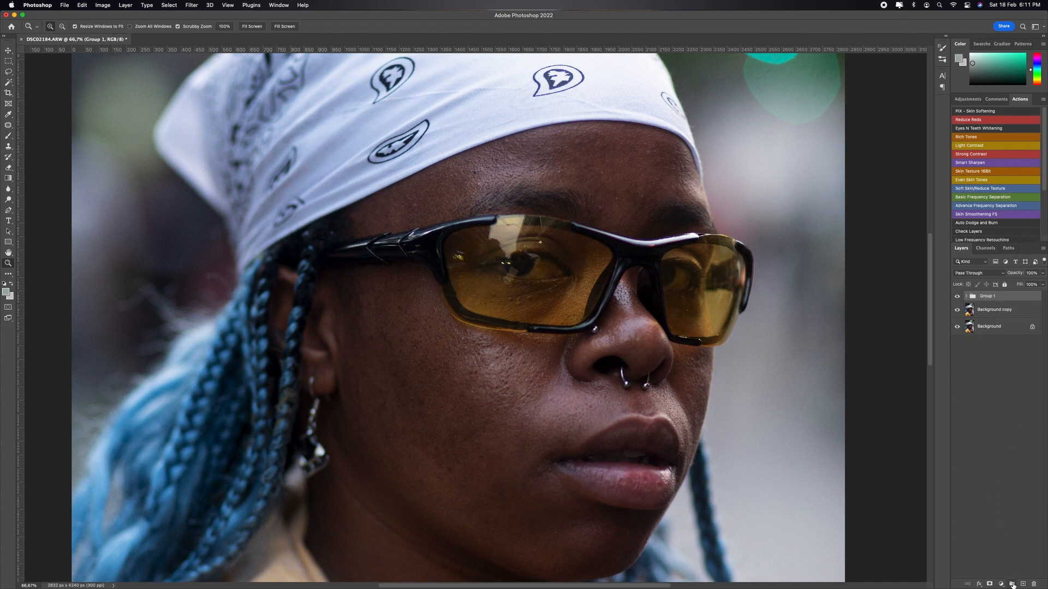
double_click(986, 297)
type("Frequency Seperation")
key("Return")
left_click(966, 296)
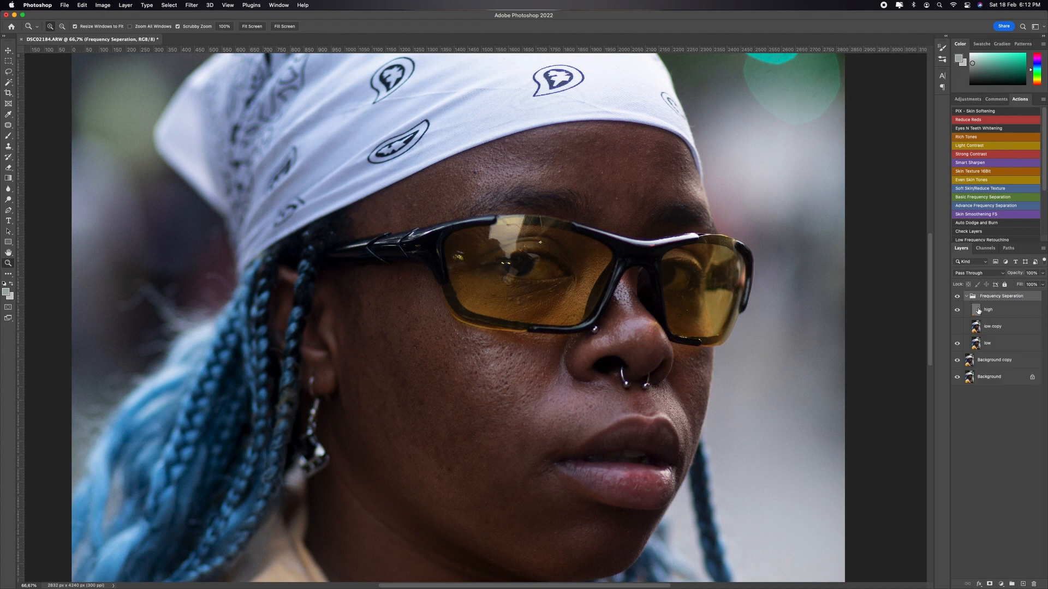
left_click(1014, 342)
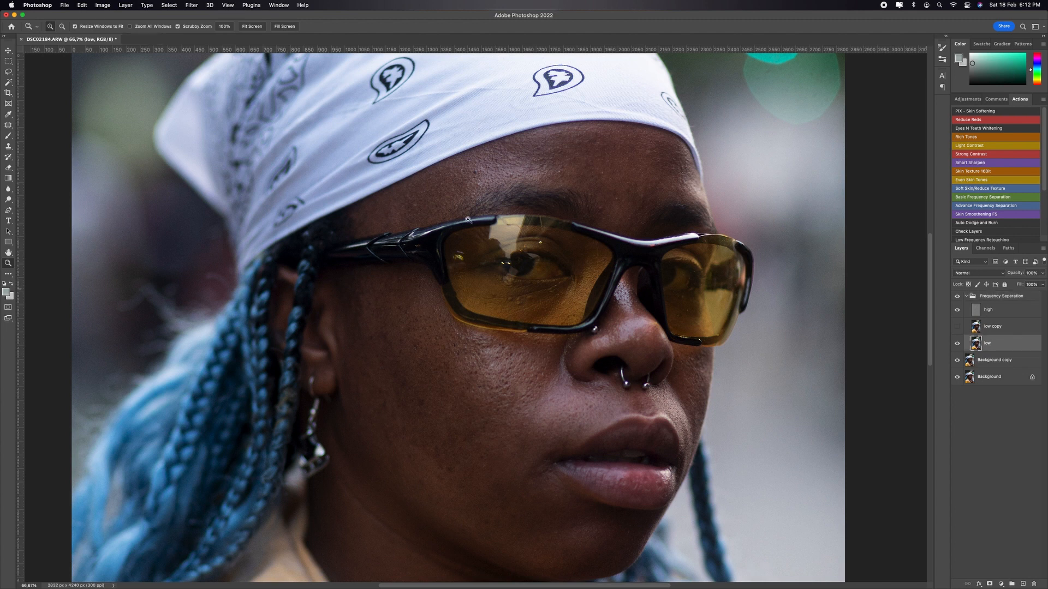
Step: Choose the Lasso tool and set its feather to 24.3 px
key("l")
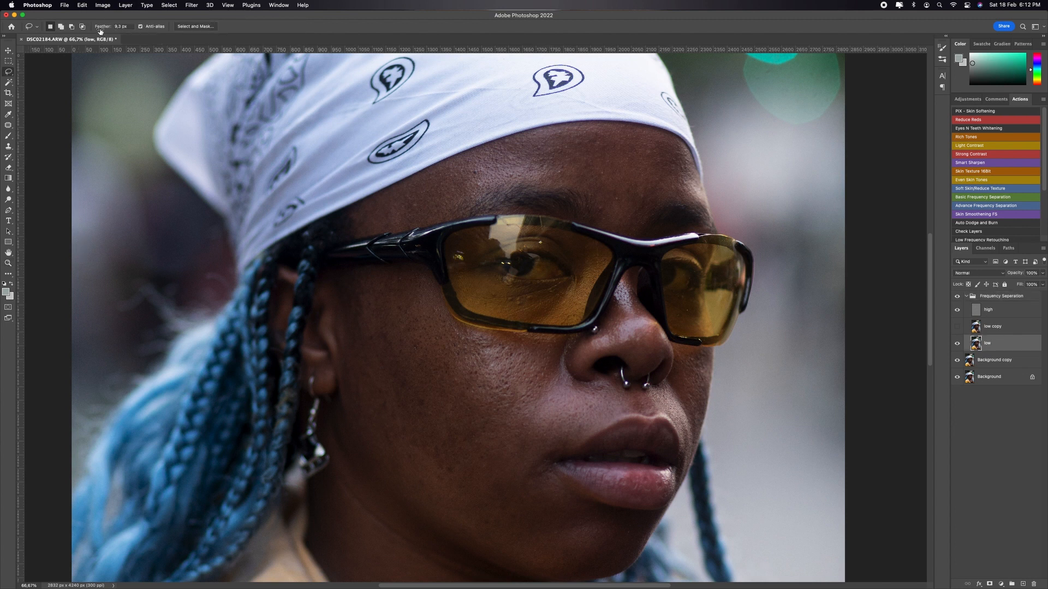
left_click_drag(102, 28, 139, 30)
key("super+0")
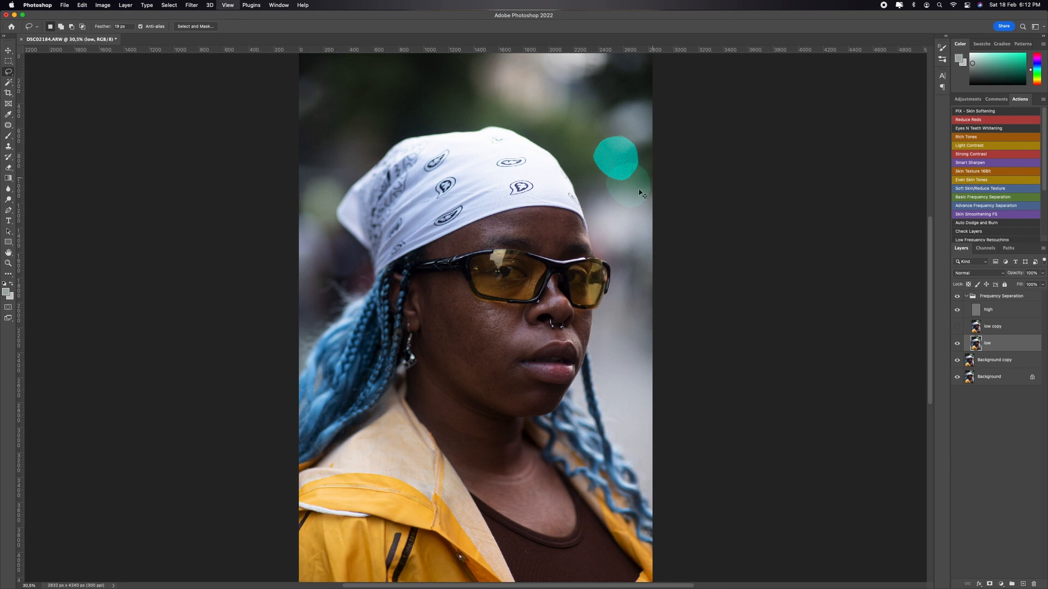
key("super+equal")
key("super+equal")
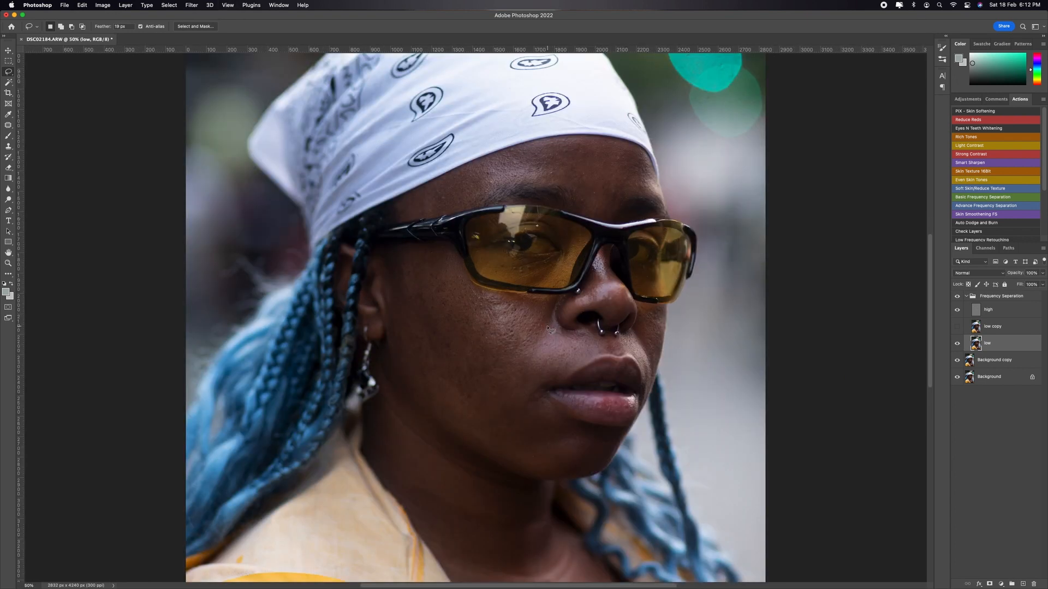
key("super+0")
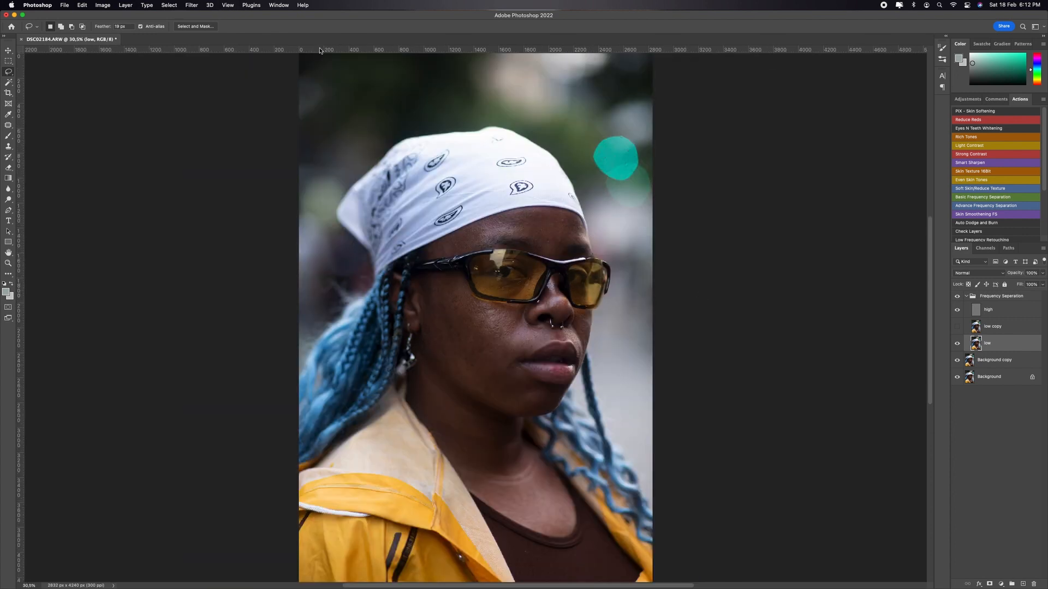
key("super+equal")
key("super+equal")
key("super+equal")
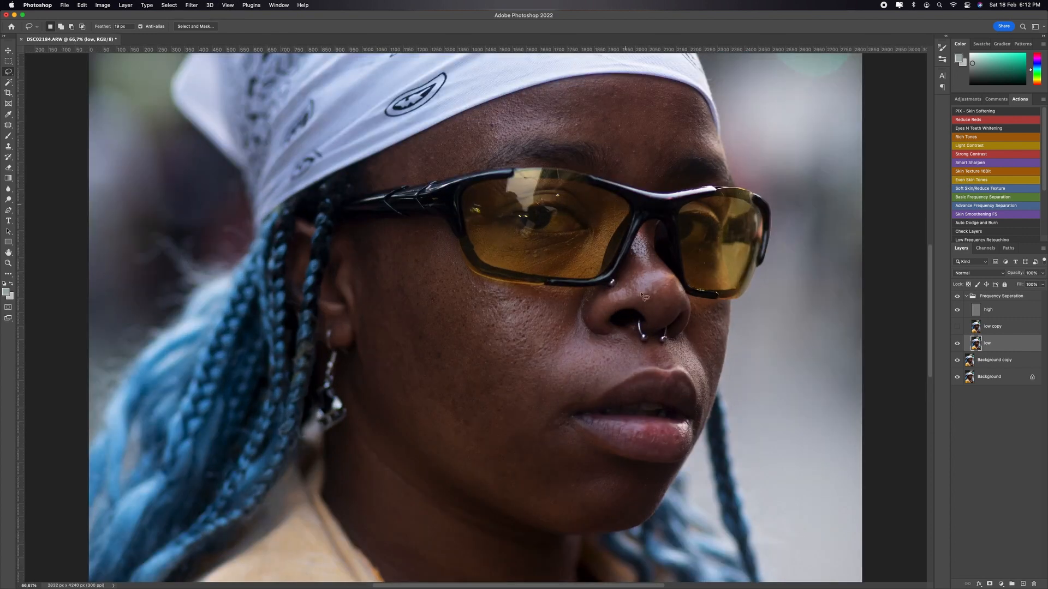
left_click_drag(623, 318, 594, 399)
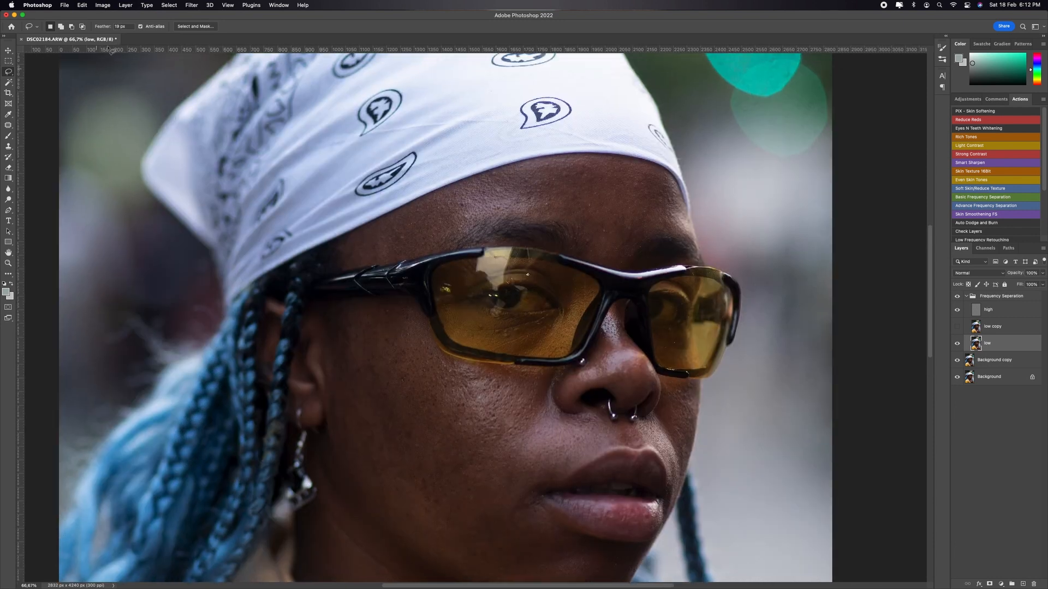
left_click_drag(103, 26, 123, 37)
mouse_move(691, 240)
left_mouse_down()
mouse_move(649, 232)
mouse_move(634, 262)
mouse_move(615, 265)
mouse_move(600, 262)
mouse_move(577, 231)
mouse_move(504, 217)
mouse_move(394, 261)
mouse_move(334, 265)
mouse_move(410, 209)
mouse_move(510, 169)
mouse_move(630, 161)
mouse_move(681, 203)
left_mouse_up()
left_click_drag(699, 242, 663, 229)
left_click(192, 5)
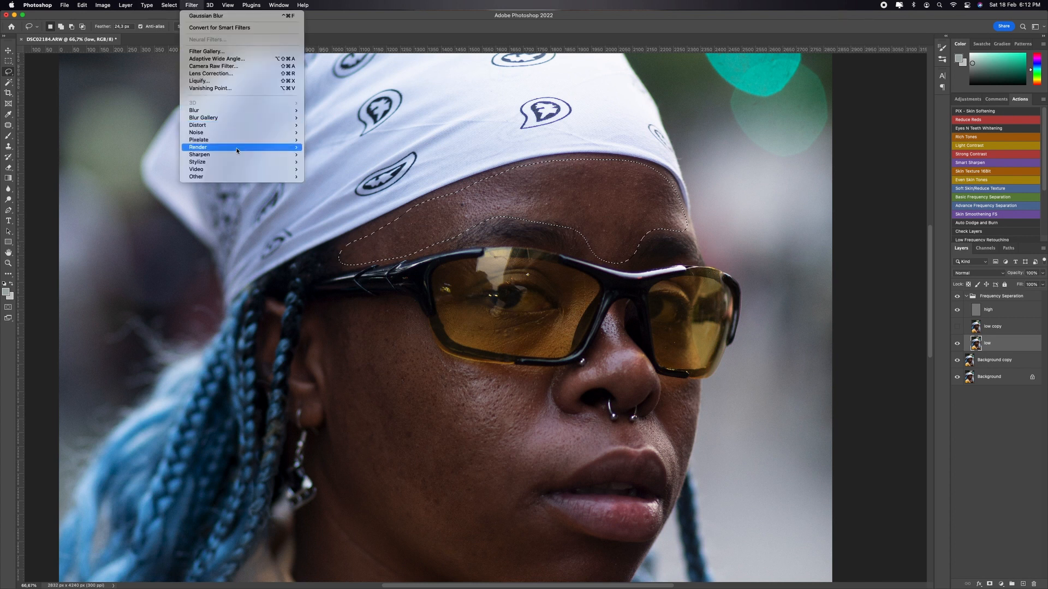
mouse_move(234, 132)
left_click(322, 155)
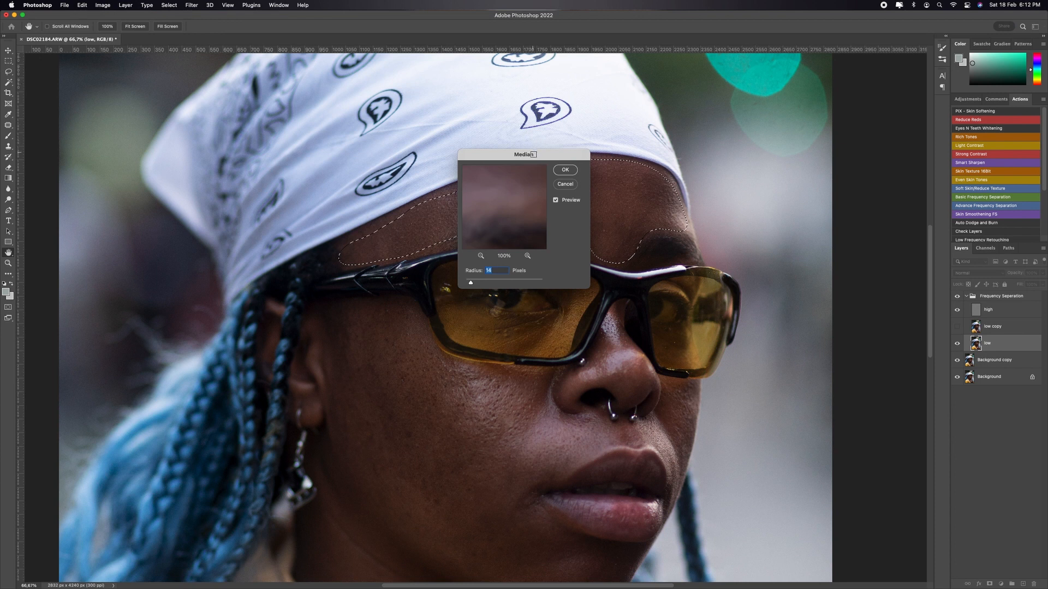
left_click_drag(525, 155, 879, 58)
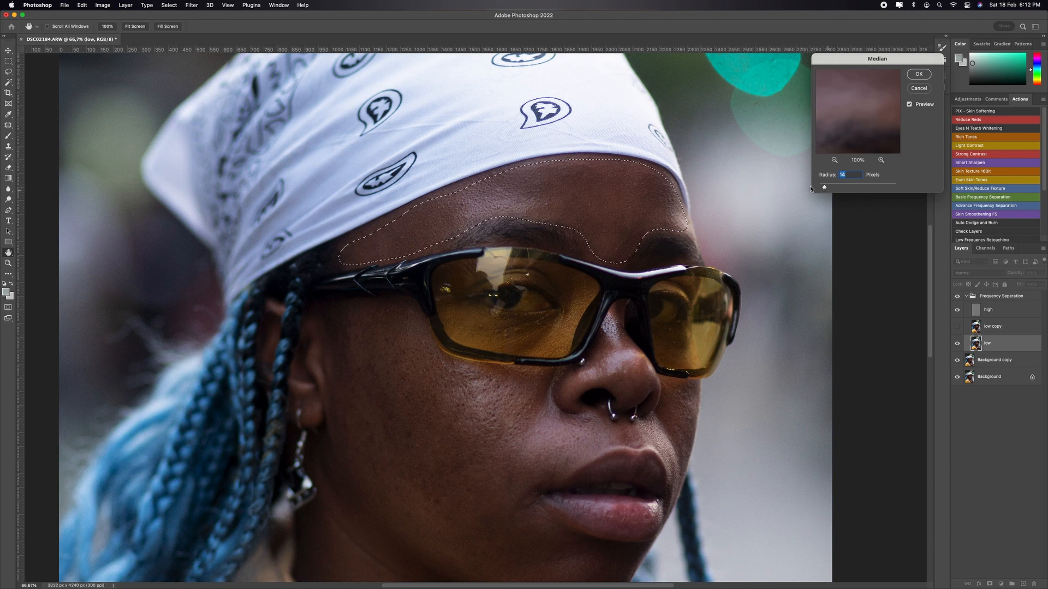
left_click(926, 88)
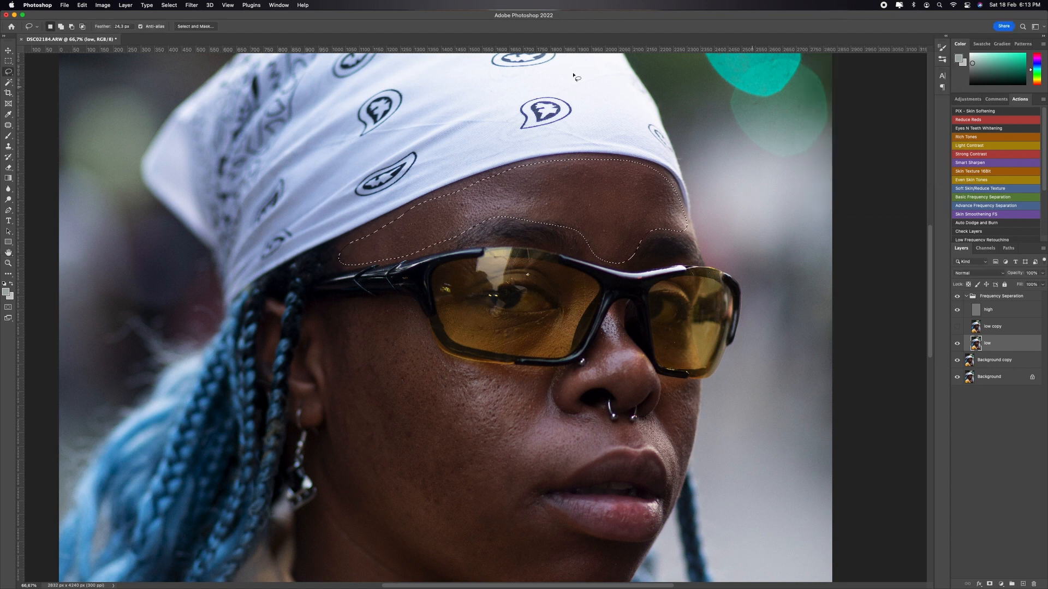
left_click(574, 76)
Step: Lasso the forehead above the eyebrows with a 34.5 px feather, smooth it with a 36-pixel Median filter, and deselect
left_click_drag(102, 30, 144, 39)
mouse_move(692, 241)
left_mouse_down()
mouse_move(636, 238)
mouse_move(618, 261)
mouse_move(600, 262)
mouse_move(580, 232)
mouse_move(511, 218)
mouse_move(439, 249)
mouse_move(338, 268)
mouse_move(351, 241)
mouse_move(375, 228)
mouse_move(554, 160)
mouse_move(655, 169)
mouse_move(688, 229)
left_mouse_up()
left_click(192, 5)
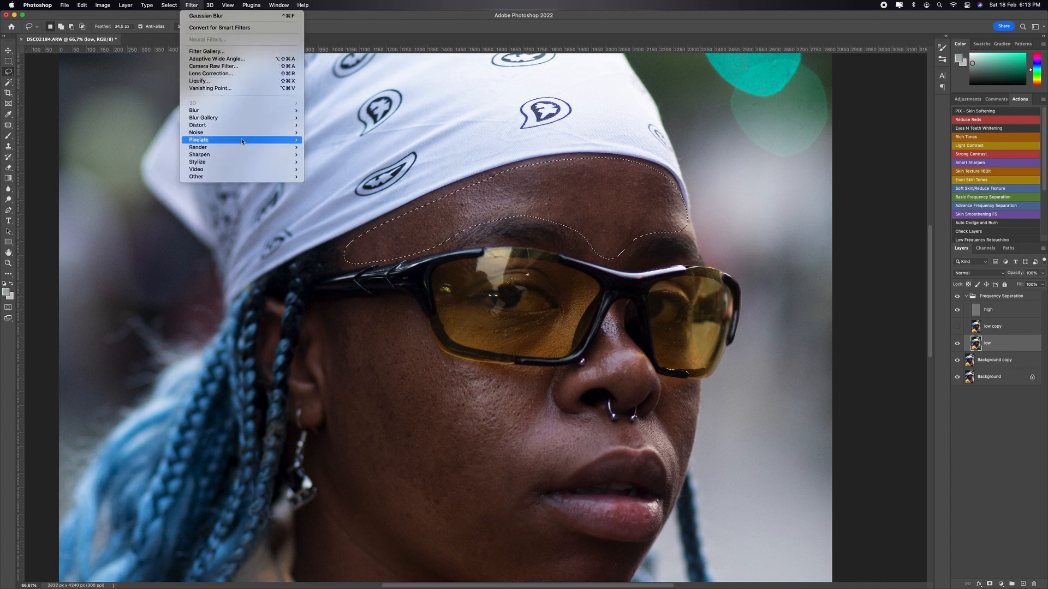
mouse_move(249, 133)
left_click(337, 155)
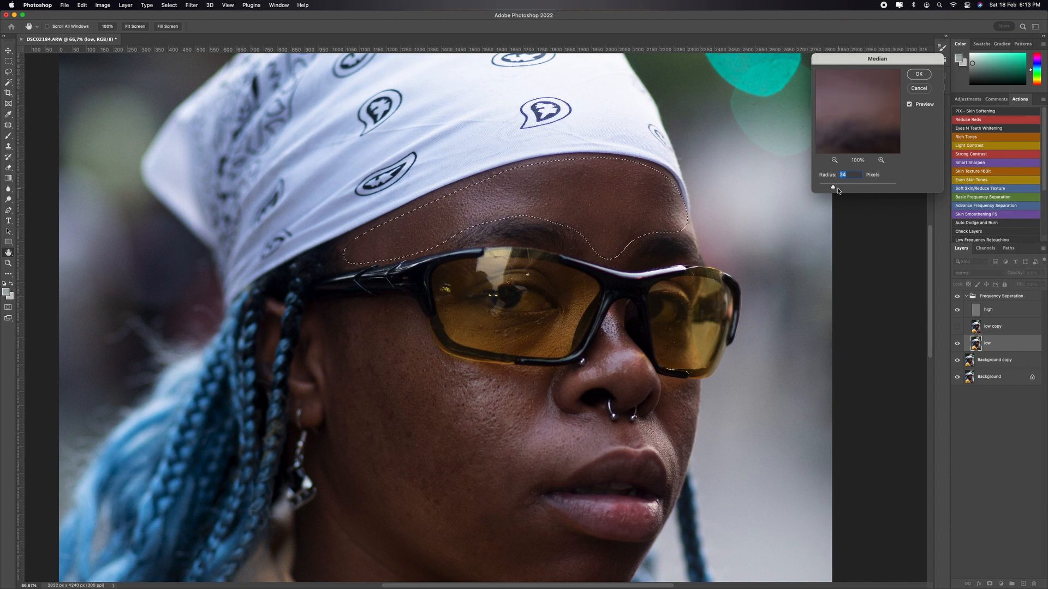
left_click_drag(840, 190, 836, 187)
left_click_drag(834, 187, 835, 187)
left_click(918, 74)
key("super+d")
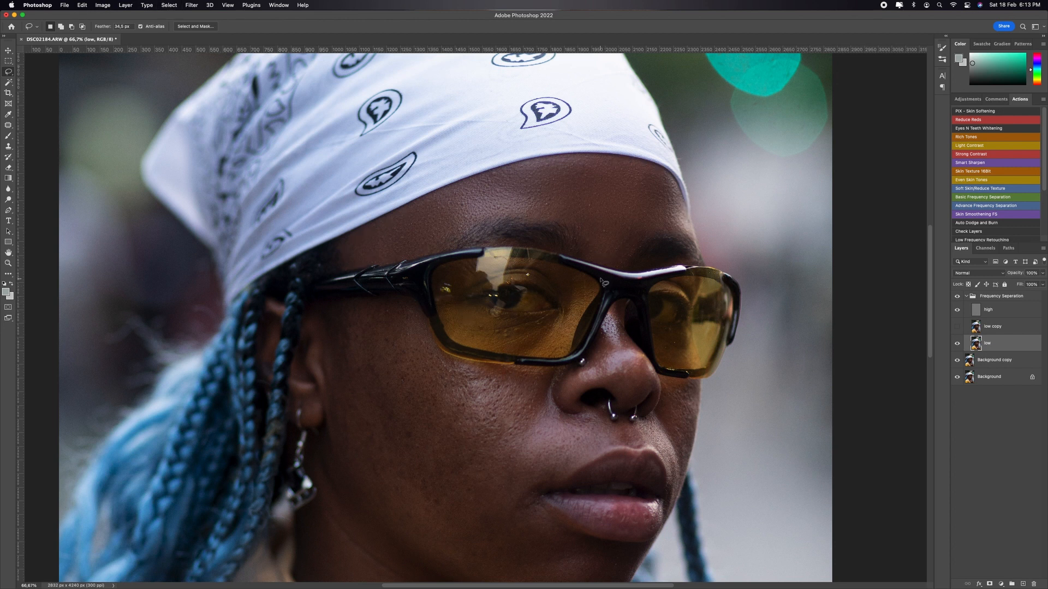
Step: Lasso the skin around the eye behind the larger lens, smooth it with a 36-pixel Median filter, and deselect
mouse_move(552, 282)
left_mouse_down()
mouse_move(567, 322)
mouse_move(552, 335)
mouse_move(478, 318)
mouse_move(457, 297)
mouse_move(472, 283)
mouse_move(455, 270)
mouse_move(436, 303)
mouse_move(466, 337)
mouse_move(549, 354)
mouse_move(590, 287)
mouse_move(525, 276)
left_mouse_up()
left_click(191, 5)
mouse_move(277, 133)
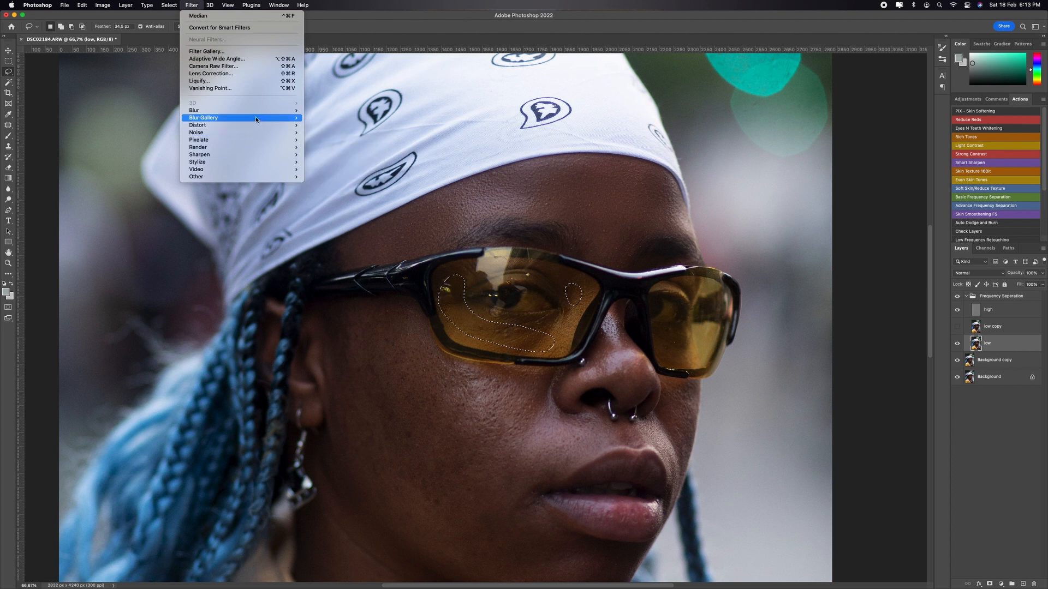
left_click(348, 154)
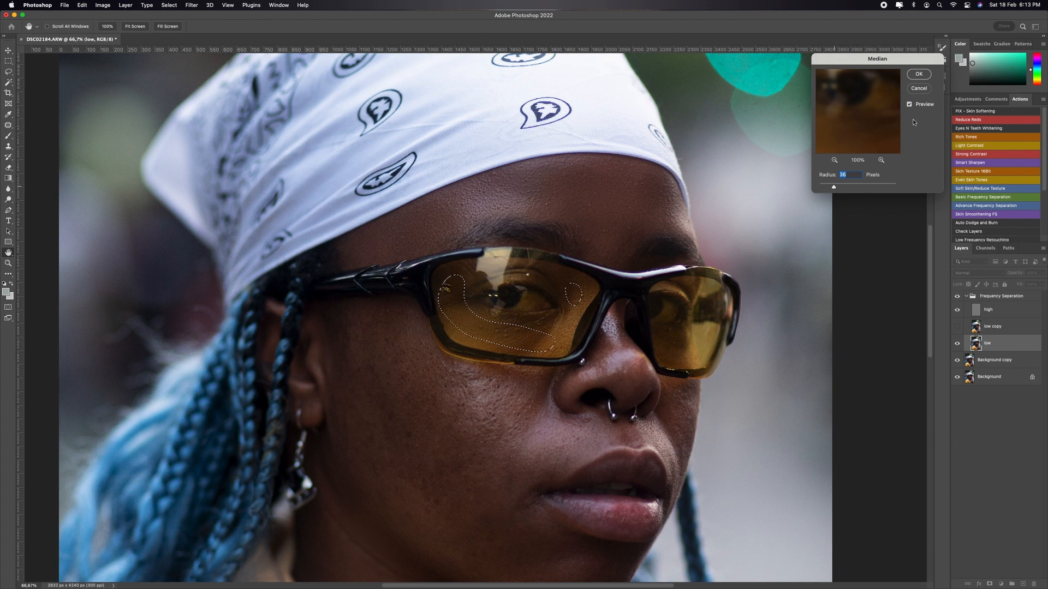
left_click(919, 73)
key("super+d")
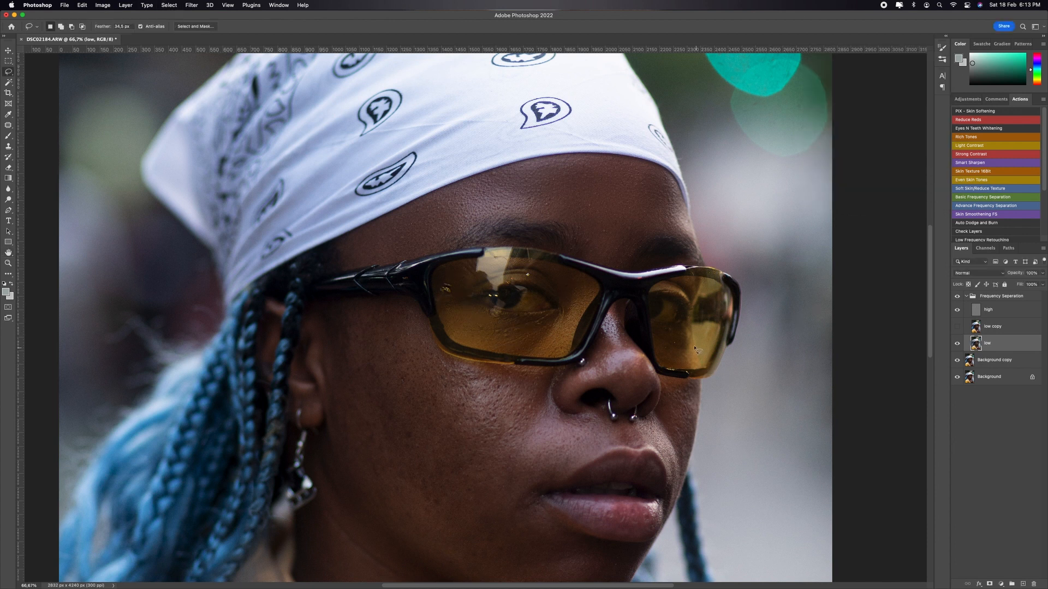
Step: Lasso the skin behind the smaller far lens and reapply the last Median filter to it
mouse_move(695, 368)
left_mouse_down()
mouse_move(671, 365)
mouse_move(661, 337)
mouse_move(688, 335)
mouse_move(693, 352)
left_mouse_up()
left_click(187, 5)
left_click(192, 16)
Step: Lasso the near cheek, jaw and chin around the mouth, and trim the selection along the ear, jawline and chin edges
scroll(306, 218, "down", 5)
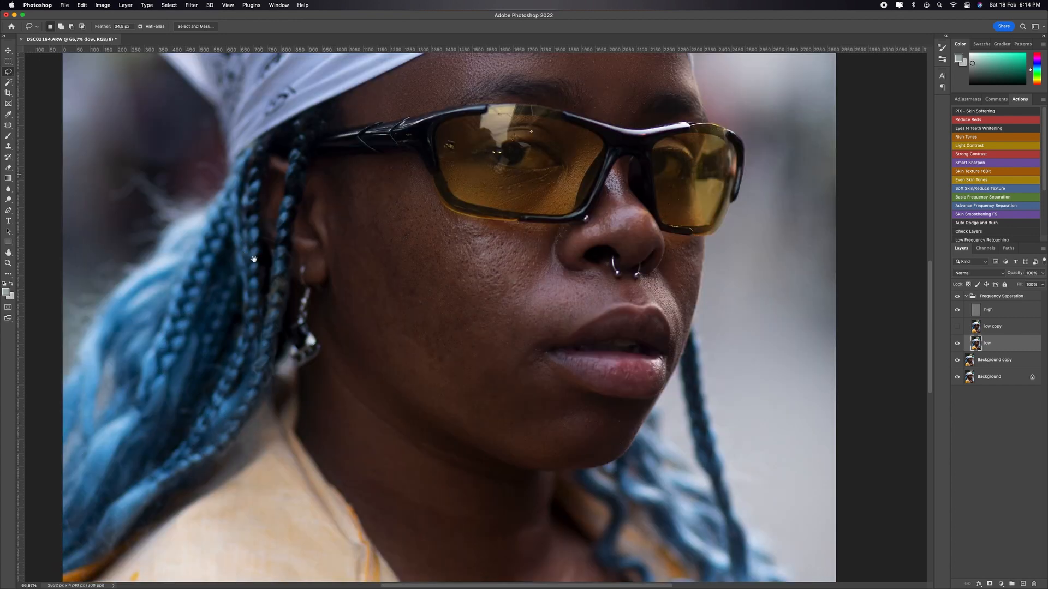
mouse_move(410, 137)
left_mouse_down()
mouse_move(445, 191)
mouse_move(542, 210)
mouse_move(547, 245)
mouse_move(594, 256)
mouse_move(602, 275)
mouse_move(544, 297)
mouse_move(530, 343)
mouse_move(642, 387)
mouse_move(625, 421)
mouse_move(526, 438)
mouse_move(485, 427)
mouse_move(318, 340)
mouse_move(320, 167)
mouse_move(335, 144)
mouse_move(388, 136)
left_mouse_up()
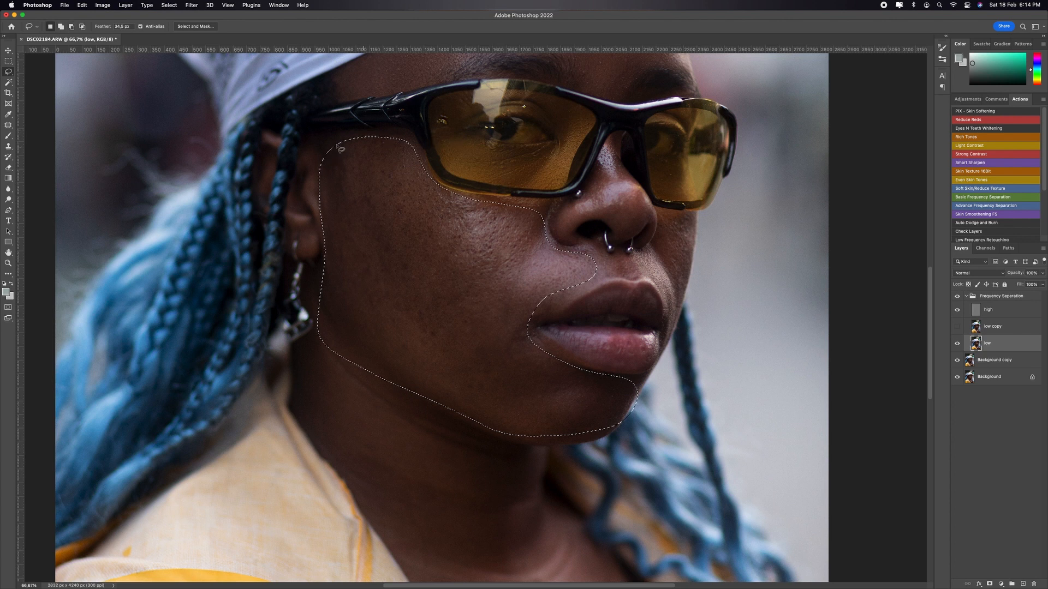
key("alt")
mouse_move(322, 198)
left_mouse_down()
mouse_move(327, 254)
mouse_move(334, 169)
left_mouse_up()
mouse_move(314, 310)
left_mouse_down()
mouse_move(451, 469)
mouse_move(234, 292)
mouse_move(286, 292)
mouse_move(374, 376)
mouse_move(395, 498)
mouse_move(240, 385)
left_mouse_up()
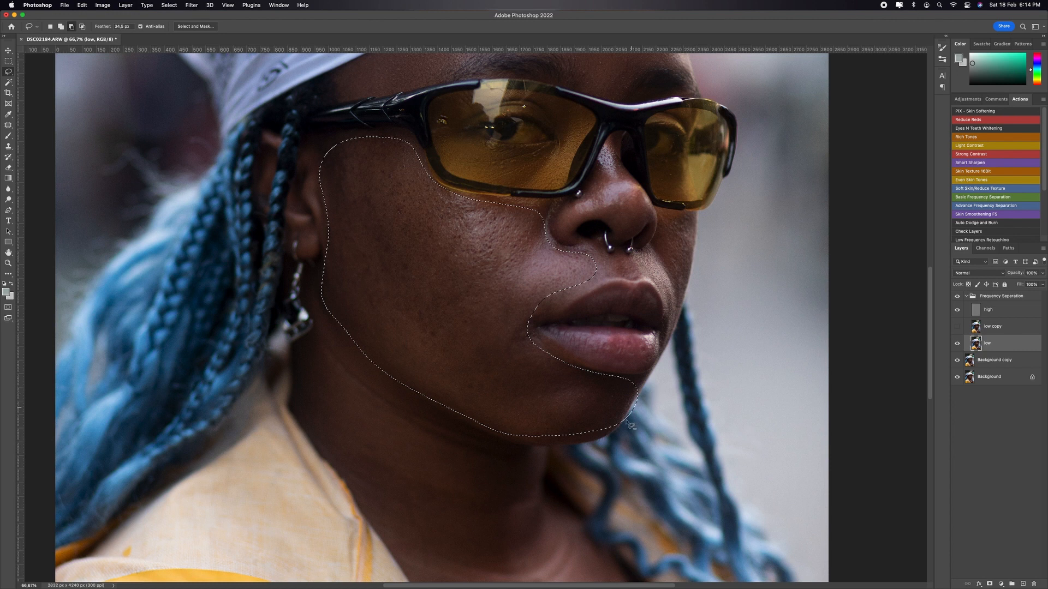
mouse_move(650, 379)
left_mouse_down()
mouse_move(622, 432)
mouse_move(658, 407)
left_mouse_up()
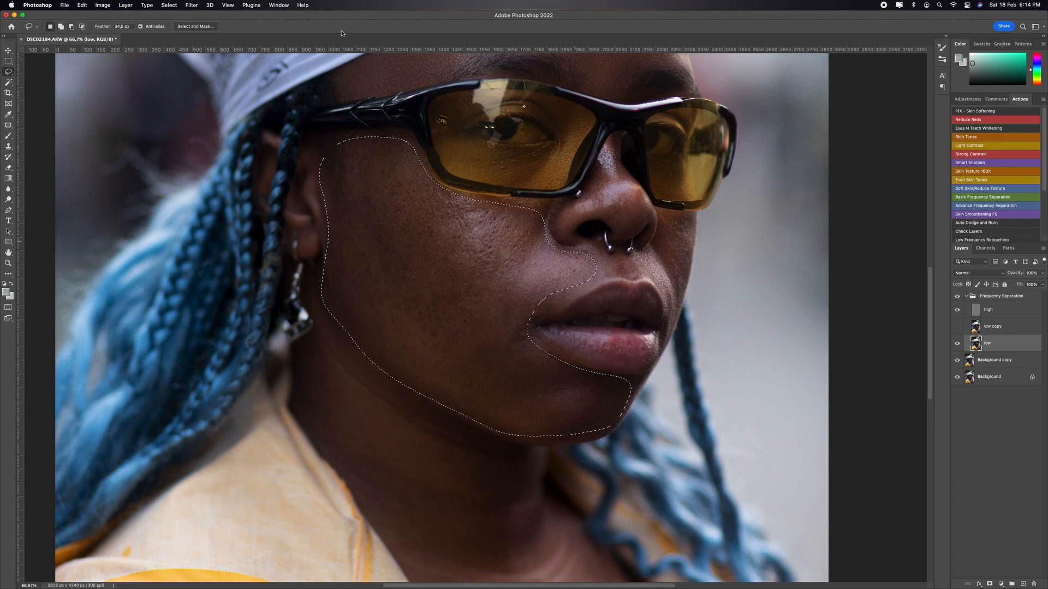
Step: Smooth the selected cheek and chin with a 57-pixel Median filter, and deselect
left_click(192, 5)
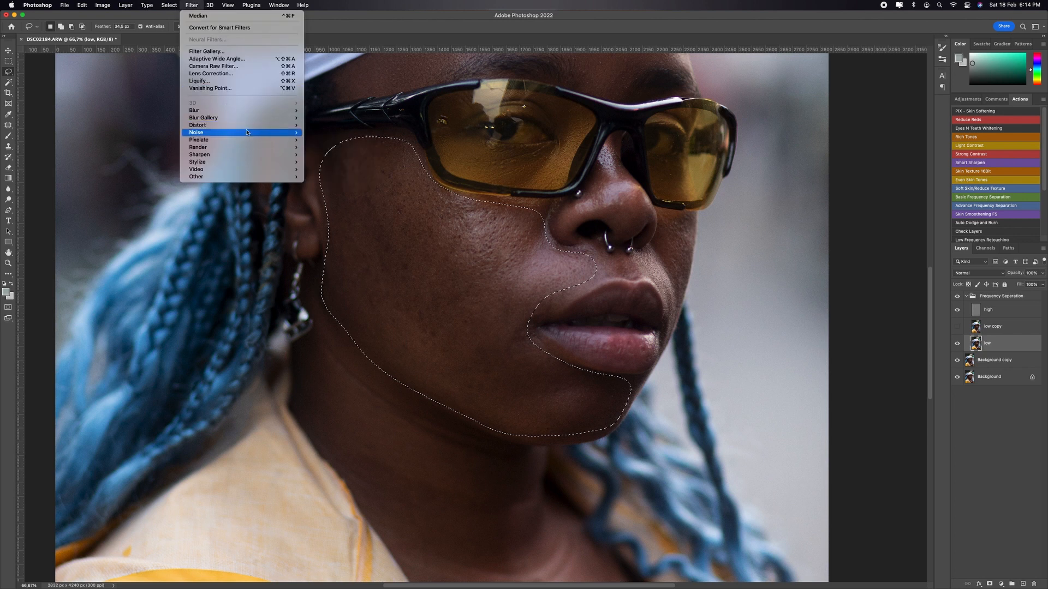
mouse_move(246, 132)
left_click(327, 154)
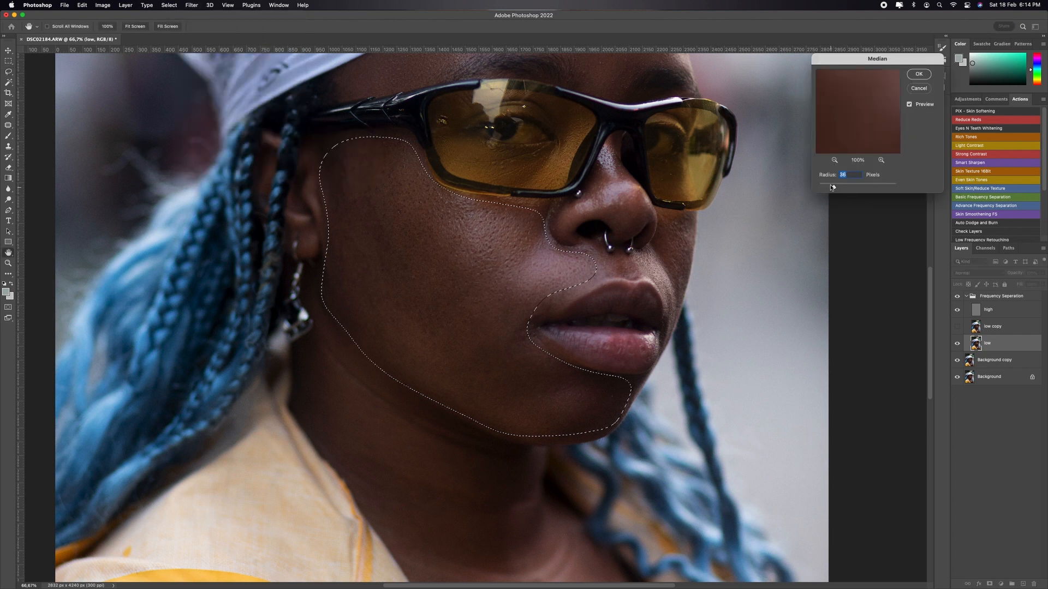
key("super+minus")
key("super+minus")
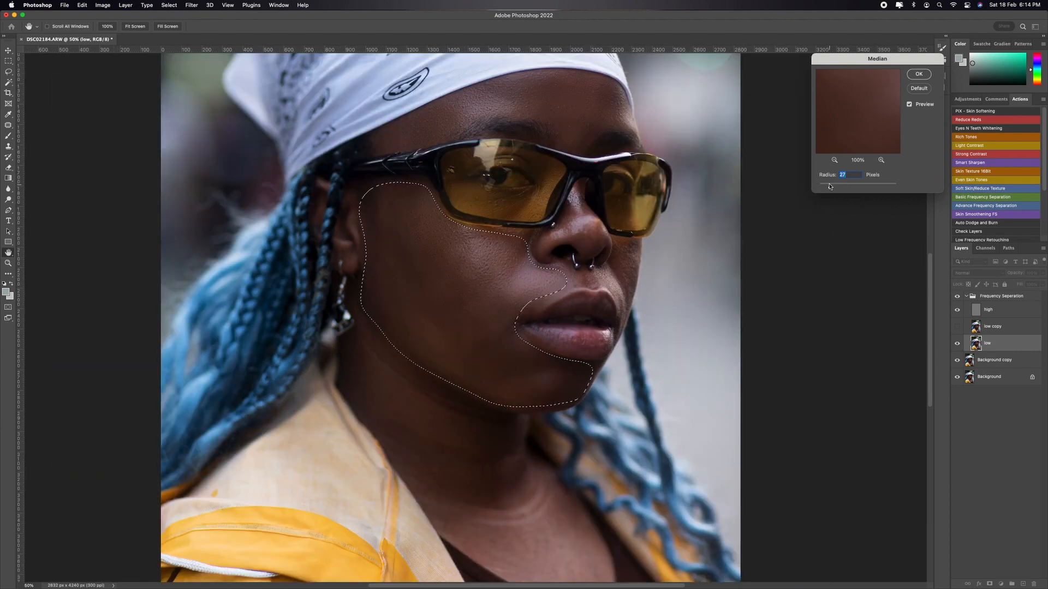
key("BackSpace")
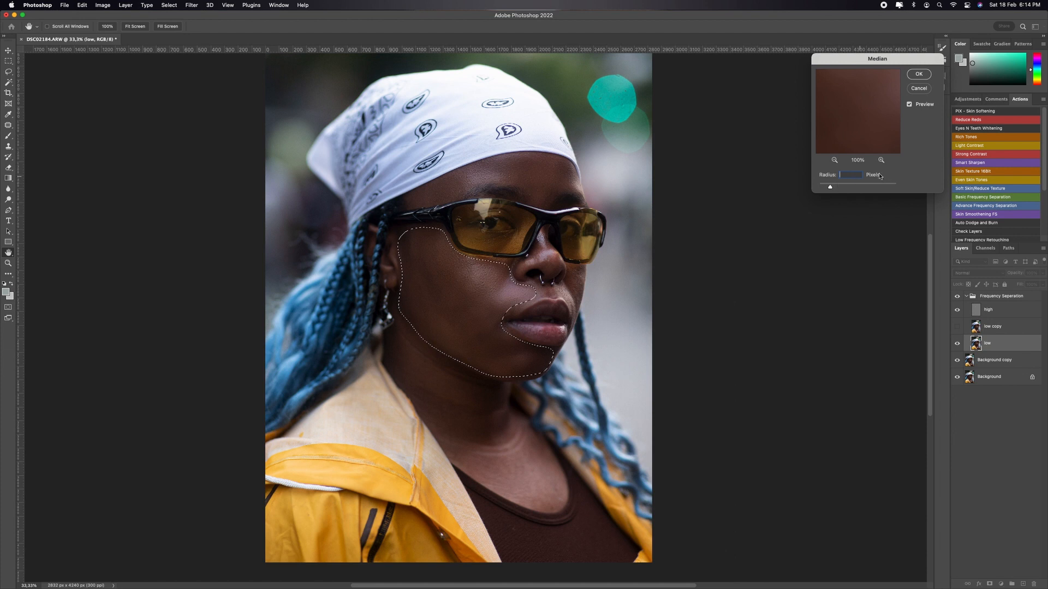
left_click(529, 208)
left_click_drag(839, 187, 848, 188)
left_click_drag(837, 187, 838, 188)
left_click_drag(848, 186, 847, 188)
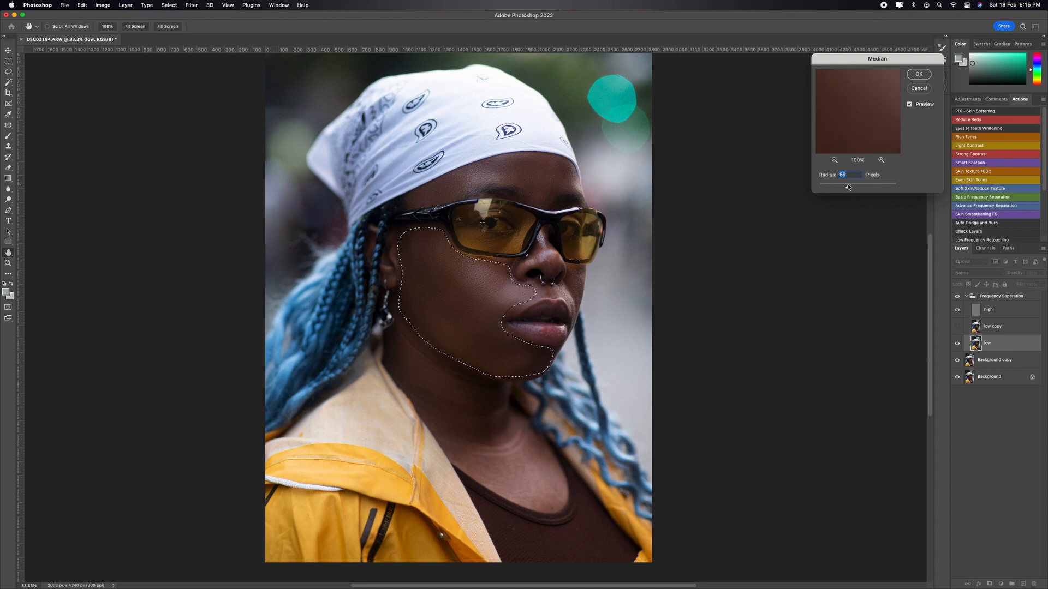
mouse_move(849, 187)
left_mouse_down()
mouse_move(833, 184)
mouse_move(843, 188)
left_mouse_up()
left_click(913, 76)
key("l")
key("super+d")
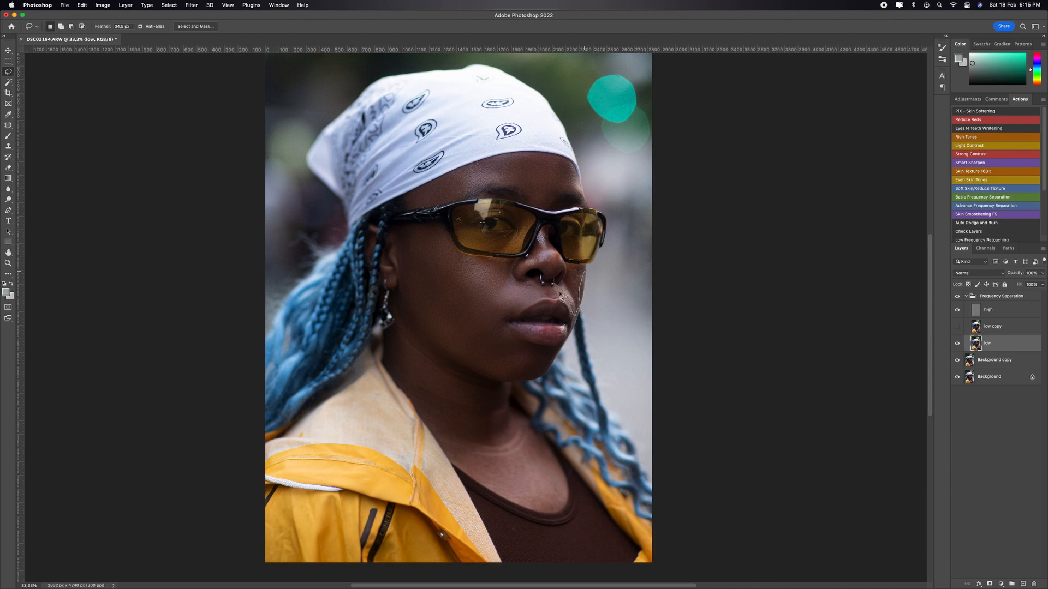
Step: Lasso the skin on the far side of the nose and mouth and reapply the last Median filter
left_click_drag(565, 284, 581, 268)
left_click_drag(572, 315, 570, 316)
left_click(193, 6)
left_click(197, 16)
Step: Lasso the neck and upper chest, reapply the last Median filter to them, and deselect
mouse_move(404, 322)
left_mouse_down()
mouse_move(440, 364)
mouse_move(507, 390)
mouse_move(505, 416)
mouse_move(545, 445)
left_mouse_up()
mouse_move(565, 497)
left_mouse_down()
mouse_move(552, 509)
mouse_move(517, 502)
left_mouse_up()
mouse_move(447, 443)
left_mouse_down()
mouse_move(391, 371)
mouse_move(394, 330)
left_mouse_up()
left_click(193, 5)
left_click(201, 15)
key("super+d")
Step: Lasso the lower lip and add the upper lip to the selection
key("z")
left_click_drag(561, 315, 604, 315)
key("l")
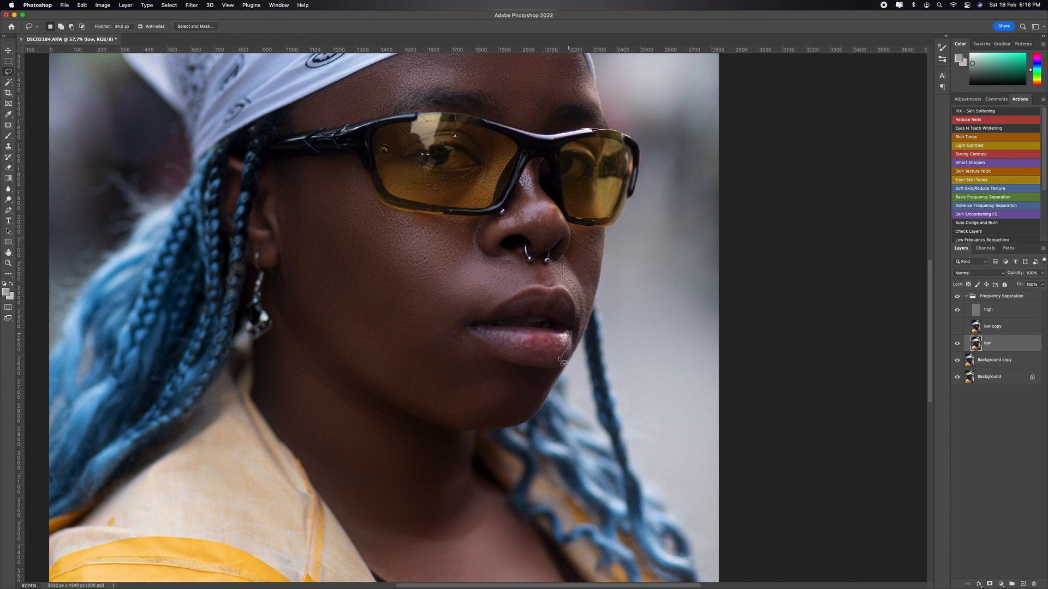
left_click_drag(560, 360, 499, 355)
mouse_move(577, 337)
left_mouse_down()
mouse_move(551, 315)
mouse_move(503, 310)
mouse_move(539, 299)
mouse_move(570, 309)
mouse_move(568, 319)
left_mouse_up()
left_click(191, 5)
mouse_move(227, 133)
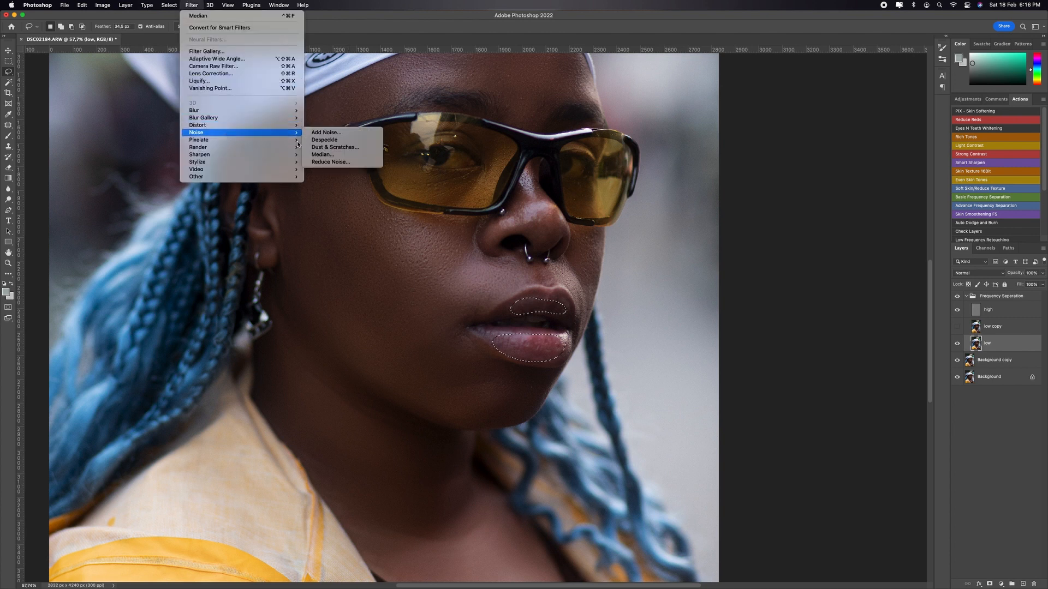
left_click(322, 154)
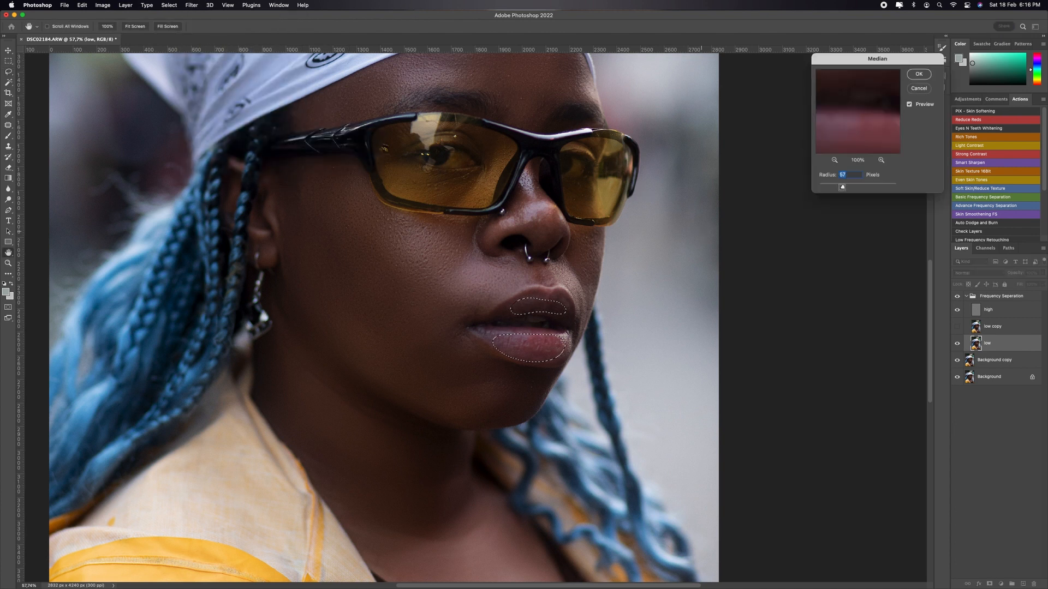
left_click_drag(842, 185, 836, 186)
left_click(924, 88)
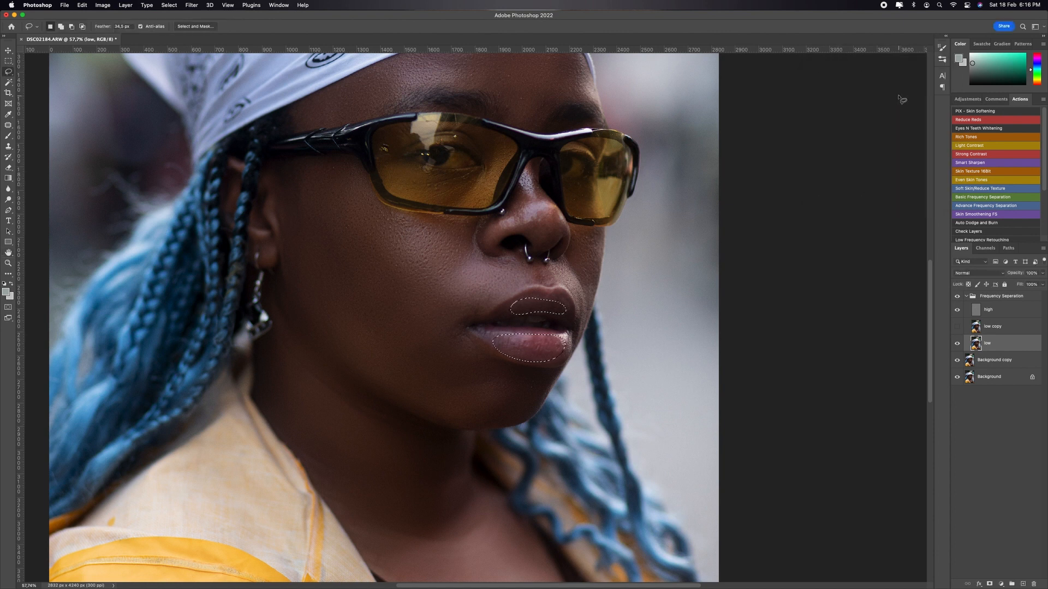
Step: Soften the selected lips with a Gaussian Blur, and deselect
left_click(186, 4)
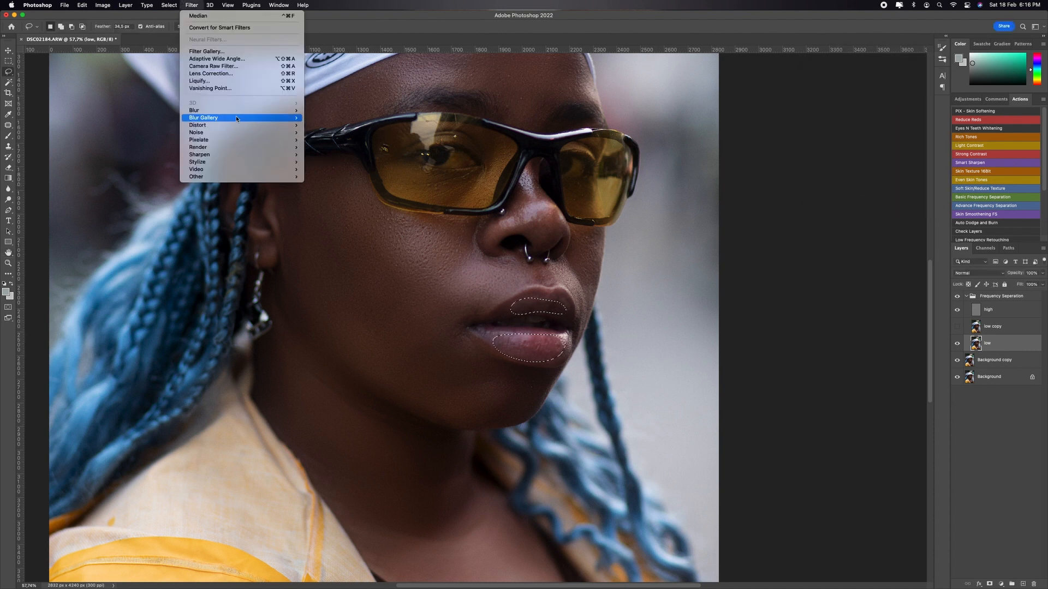
mouse_move(234, 110)
left_click(359, 143)
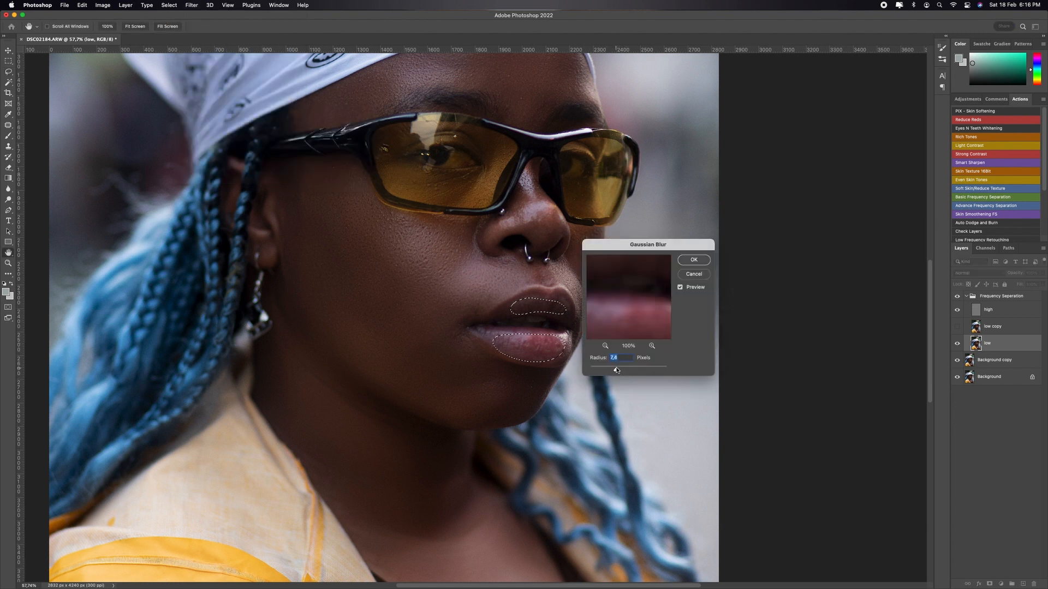
left_click_drag(617, 370, 623, 372)
left_click(694, 259)
key("super+d")
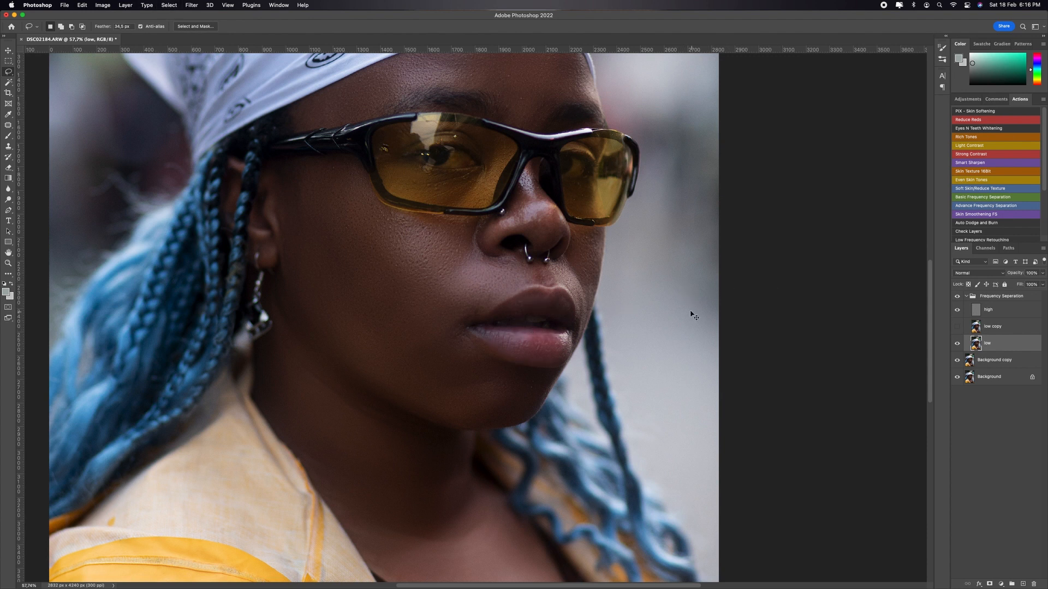
Step: Examine the smoothed skin across the whole portrait and close up around the mouth
key("super+minus")
key("super+minus")
key("super+minus")
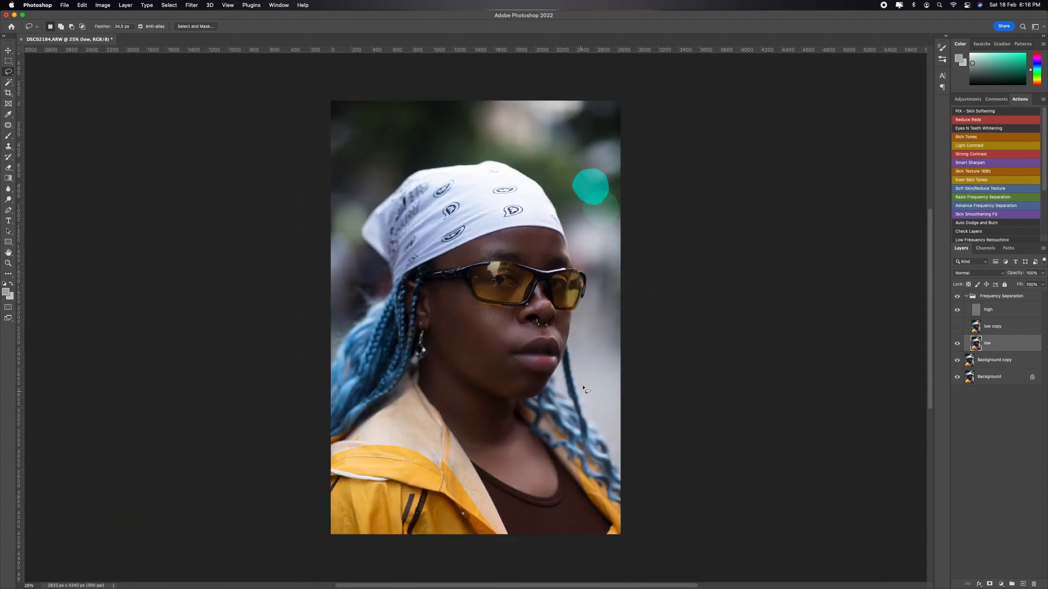
key("z")
left_click_drag(564, 361, 613, 342)
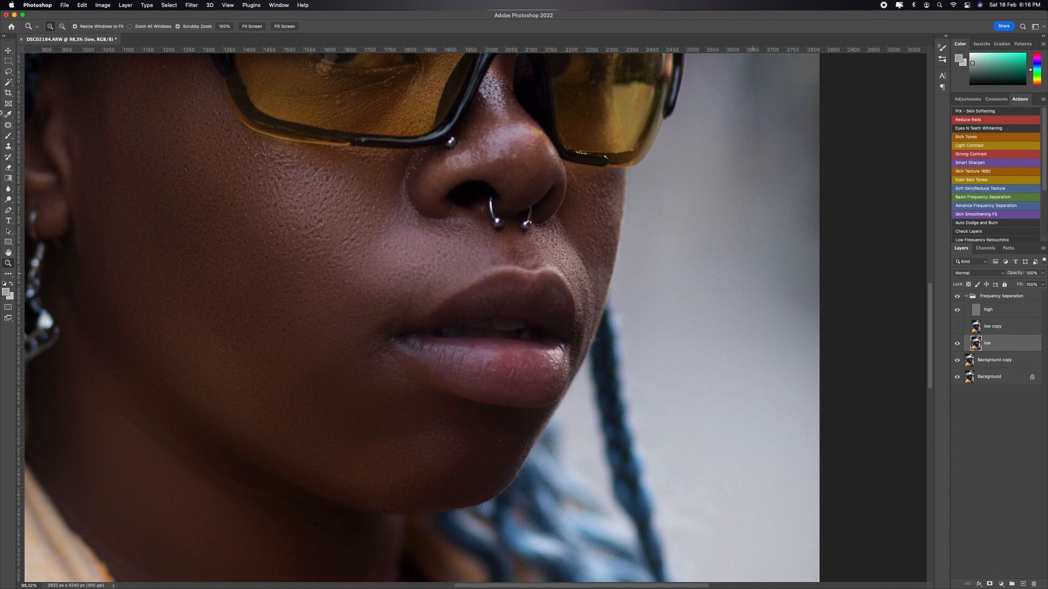
Step: Switch to the Mixer Brush, turn off reloading after each stroke, and try a reduced brush size on the lower lip
key("b")
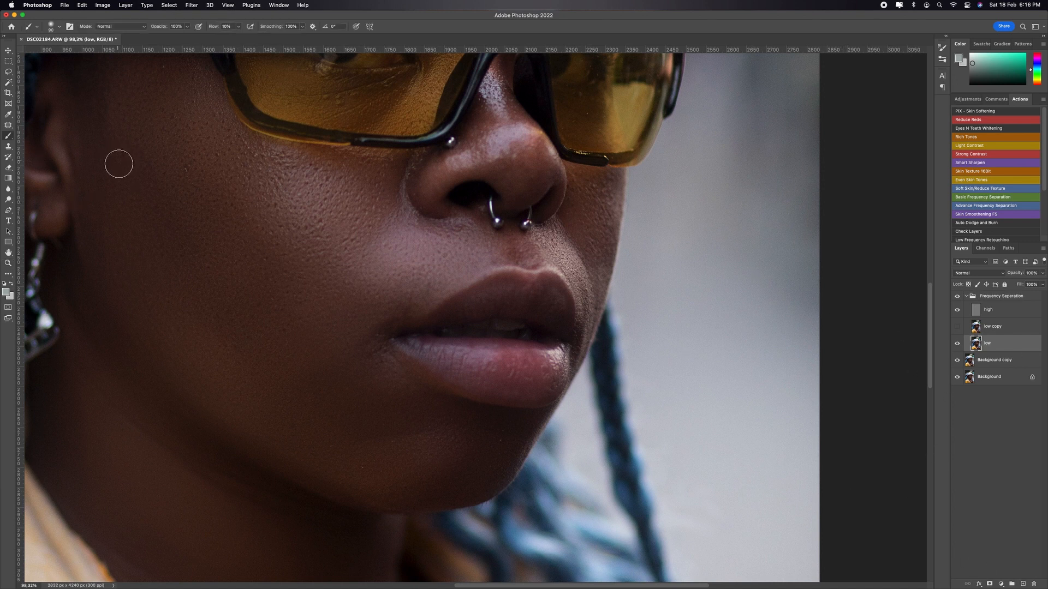
left_click(10, 136)
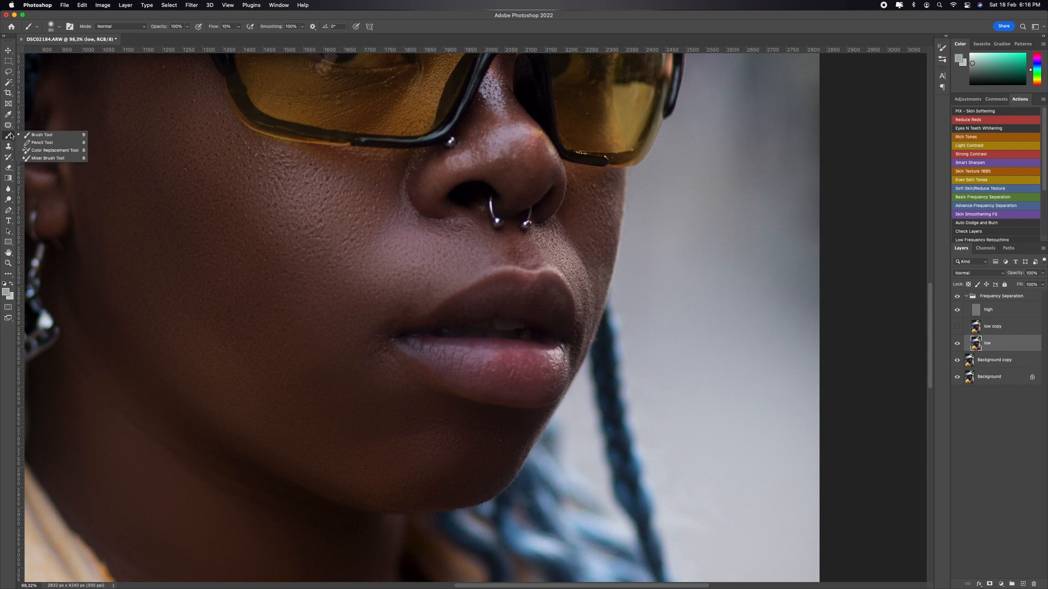
left_click(53, 158)
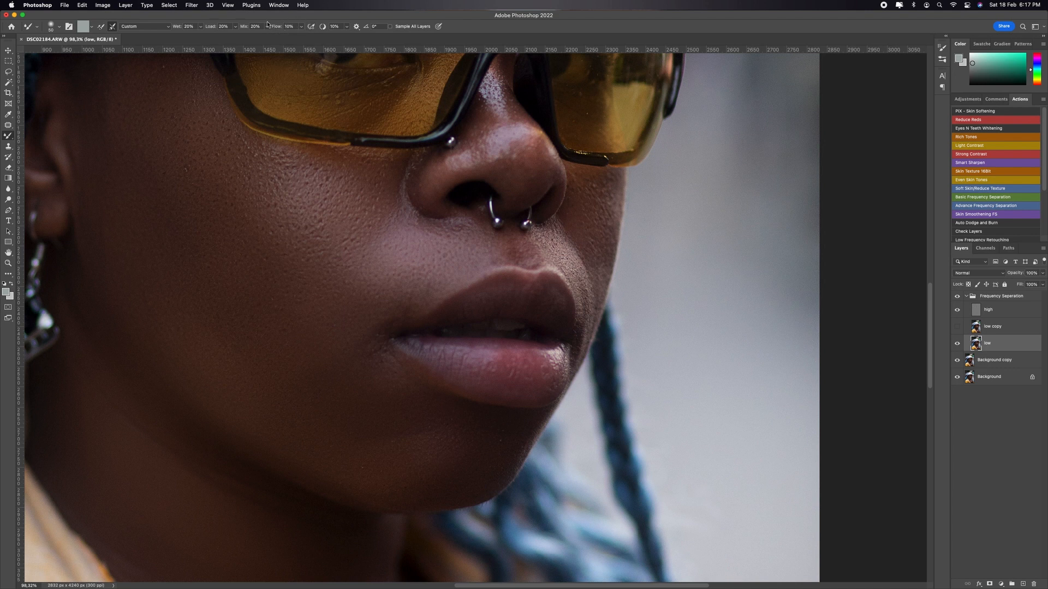
left_click(99, 30)
key("bracketright")
key("bracketright")
key("bracketright")
key("bracketright")
key("bracketright")
key("bracketright")
left_click_drag(547, 376, 525, 372)
key("bracketleft")
key("bracketleft")
key("bracketleft")
Step: Hide the high layer, blend the lower lip's tones on the low layer with the Mixer Brush, and show the high layer again
left_click(957, 310)
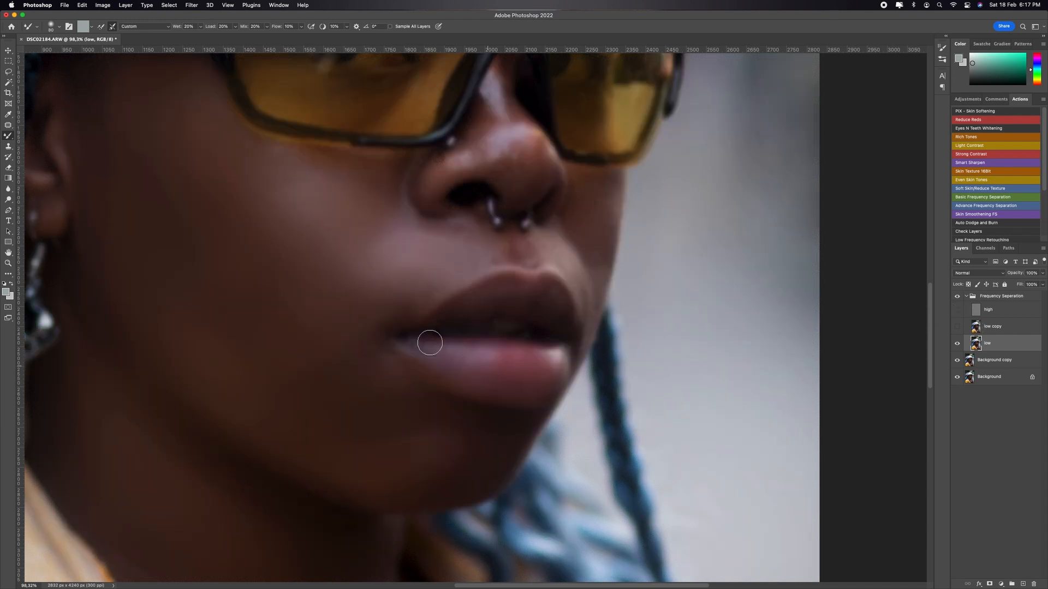
key("bracketleft")
mouse_move(432, 352)
left_mouse_down()
mouse_move(490, 357)
mouse_move(423, 359)
mouse_move(485, 371)
mouse_move(421, 357)
mouse_move(475, 352)
mouse_move(443, 367)
mouse_move(471, 379)
mouse_move(549, 378)
mouse_move(497, 362)
mouse_move(519, 356)
mouse_move(502, 357)
mouse_move(529, 368)
mouse_move(512, 377)
mouse_move(538, 377)
mouse_move(525, 387)
mouse_move(559, 355)
mouse_move(554, 373)
mouse_move(558, 352)
mouse_move(557, 366)
mouse_move(547, 358)
mouse_move(554, 383)
mouse_move(560, 359)
left_mouse_up()
key("[")
key("[")
key("[")
key("[")
key("[")
key("bracketright")
key("bracketright")
key("bracketright")
scroll(584, 183, "up", 5)
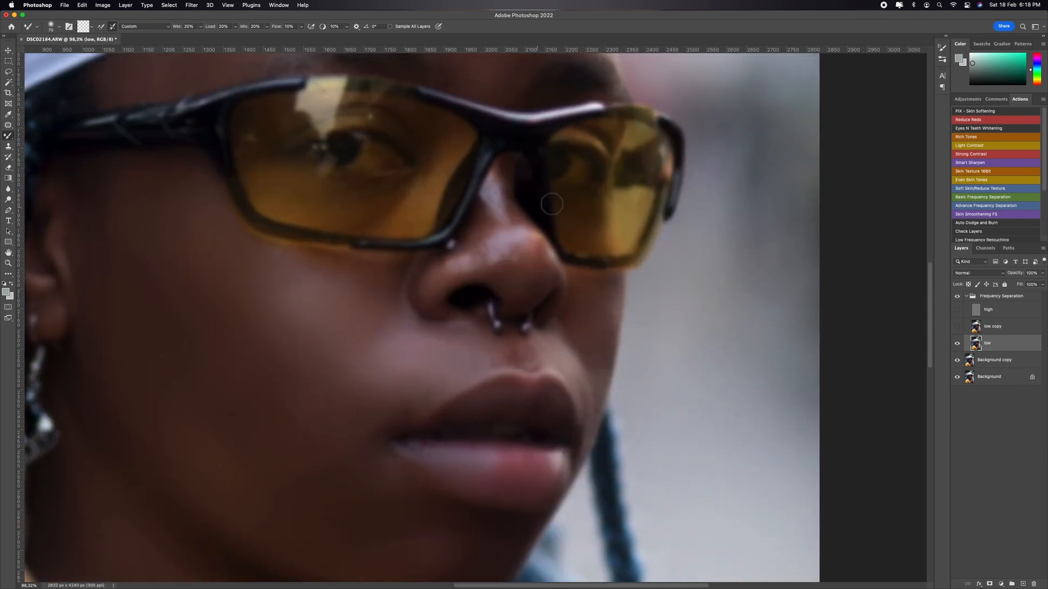
left_click(958, 327)
left_click(957, 309)
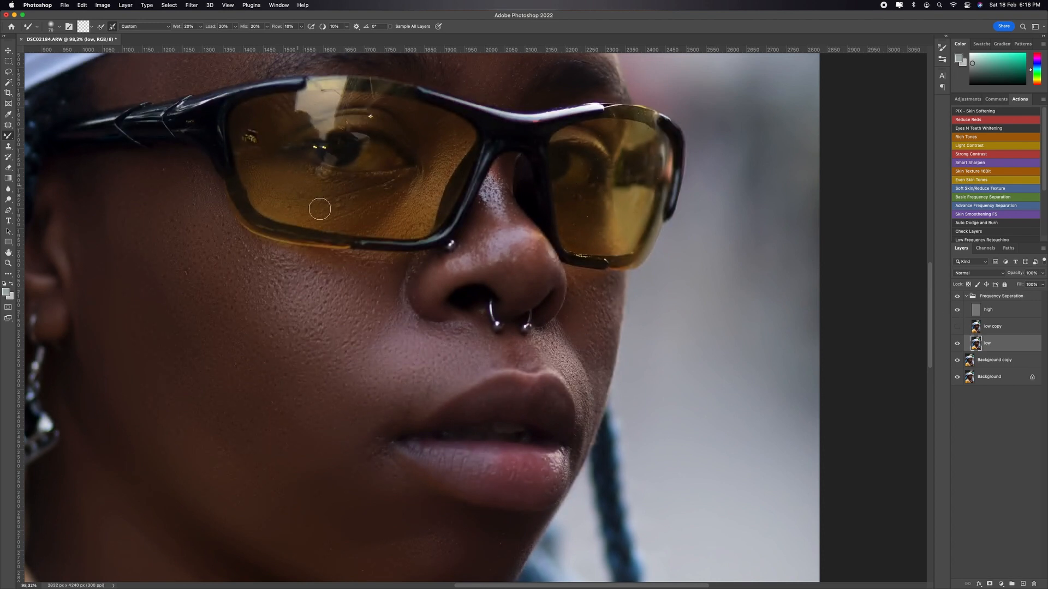
Step: Lasso the nose, smooth it with a Median filter of about 17 px radius, and deselect
key("l")
key("super+0")
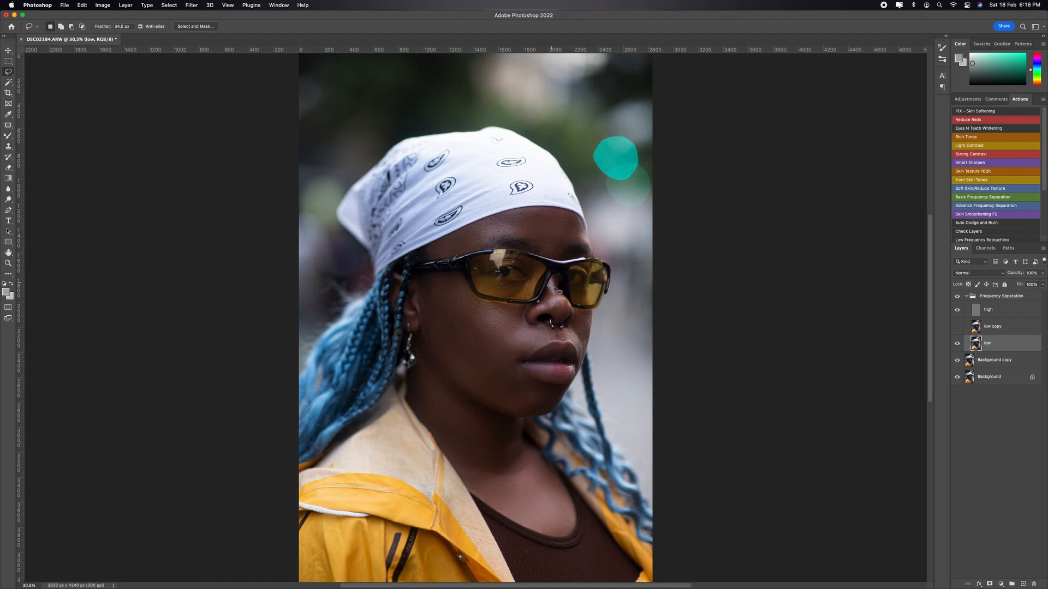
mouse_move(570, 312)
left_mouse_down()
mouse_move(541, 315)
mouse_move(551, 289)
left_mouse_up()
left_click(186, 4)
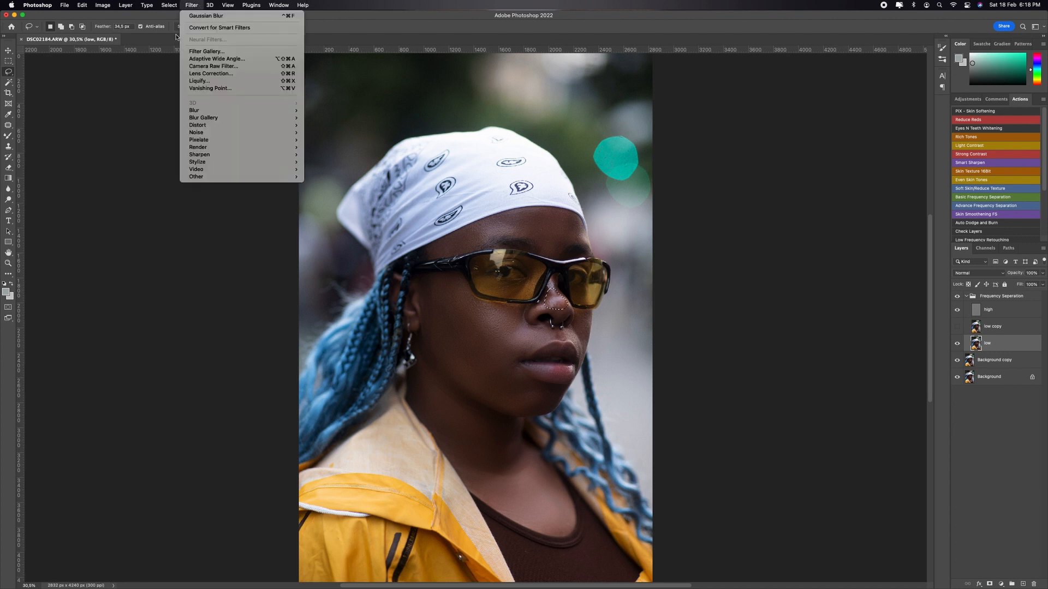
mouse_move(273, 132)
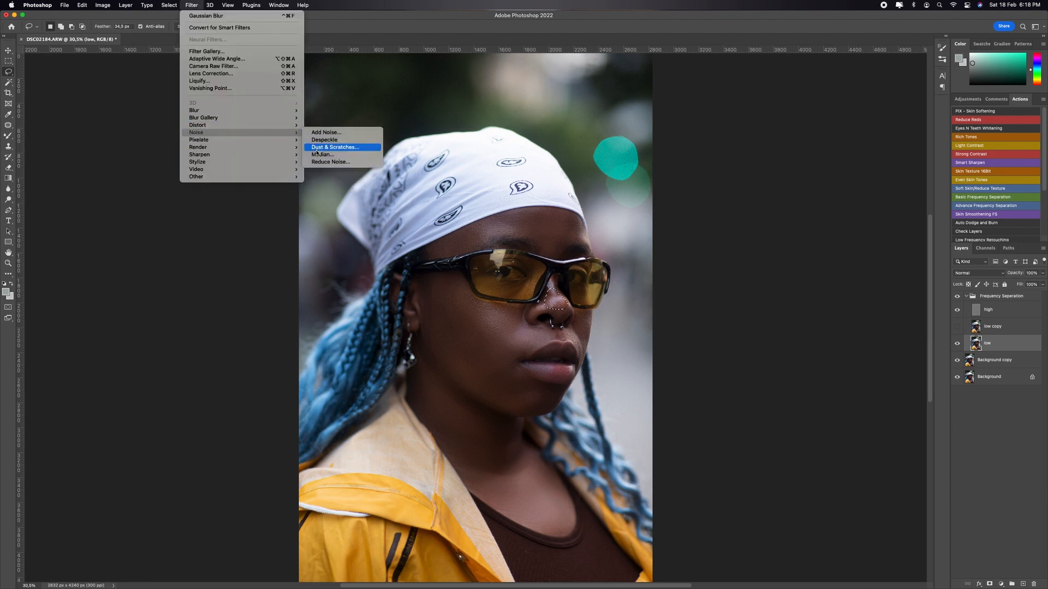
left_click(322, 155)
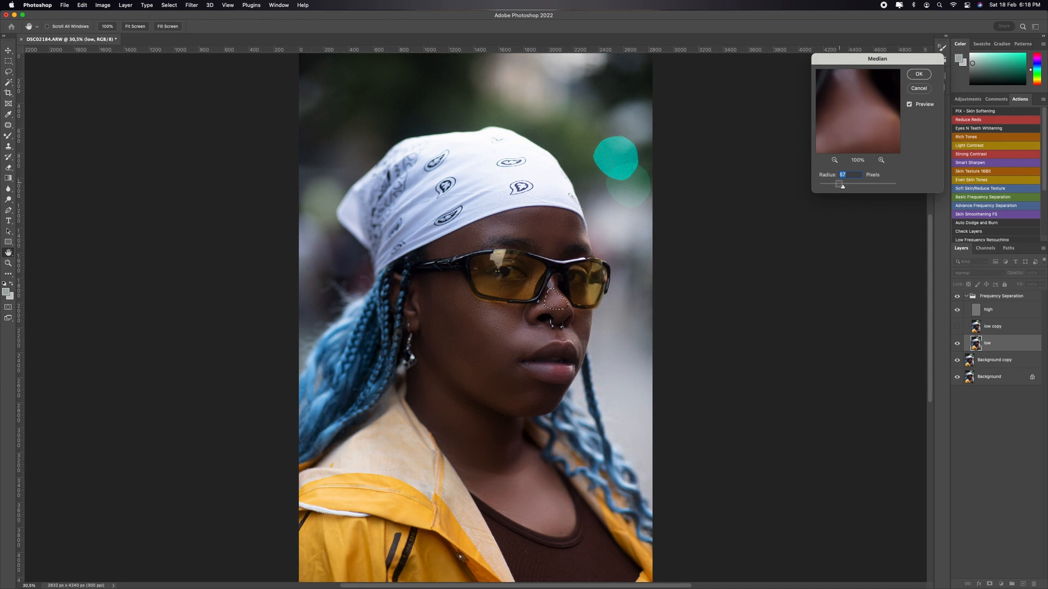
left_click_drag(842, 186, 827, 186)
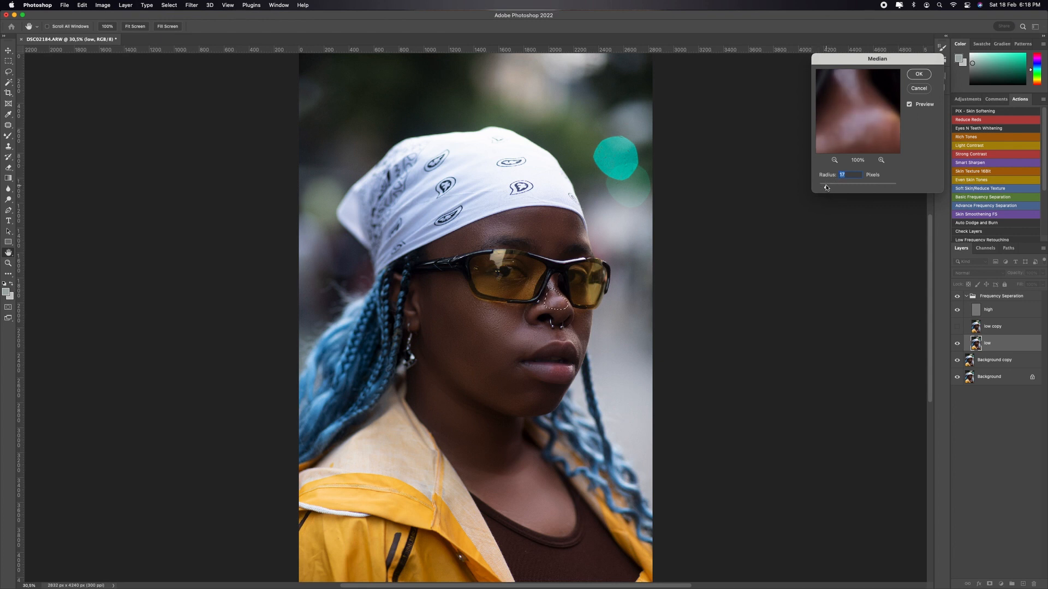
left_click_drag(829, 189, 828, 188)
left_click(920, 75)
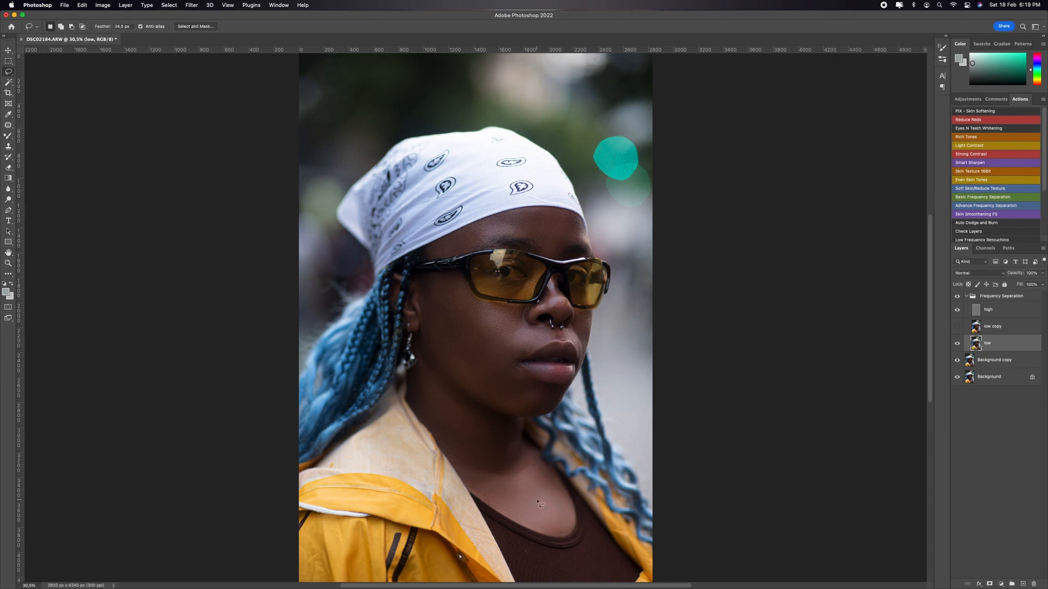
Step: Run the Auto Dodge and Burn action with shadows at 44% fuzziness and range 48, and highlights at 45% fuzziness and range 51
key("super+minus")
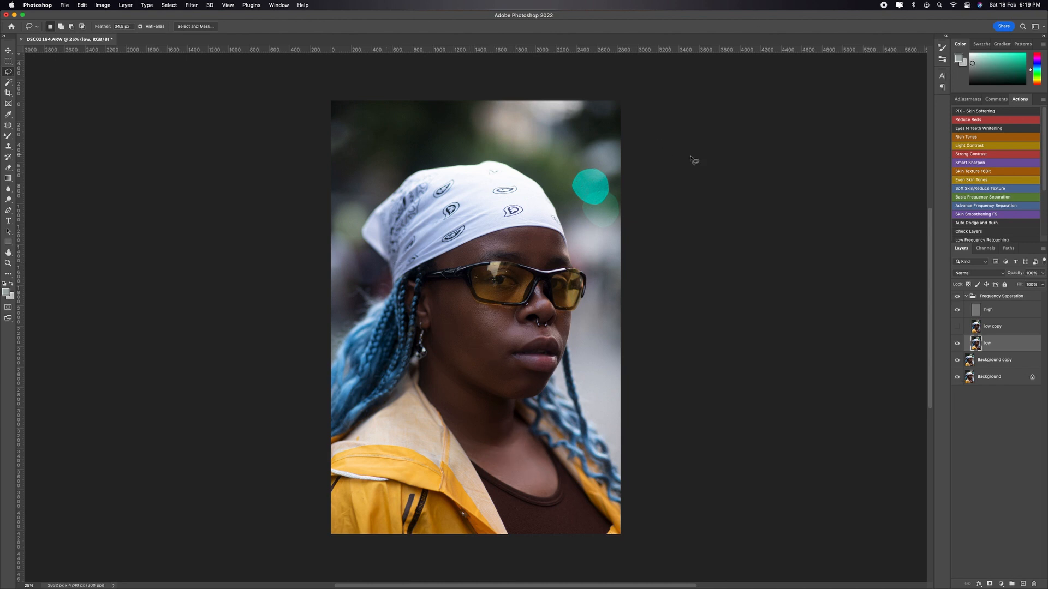
key("z")
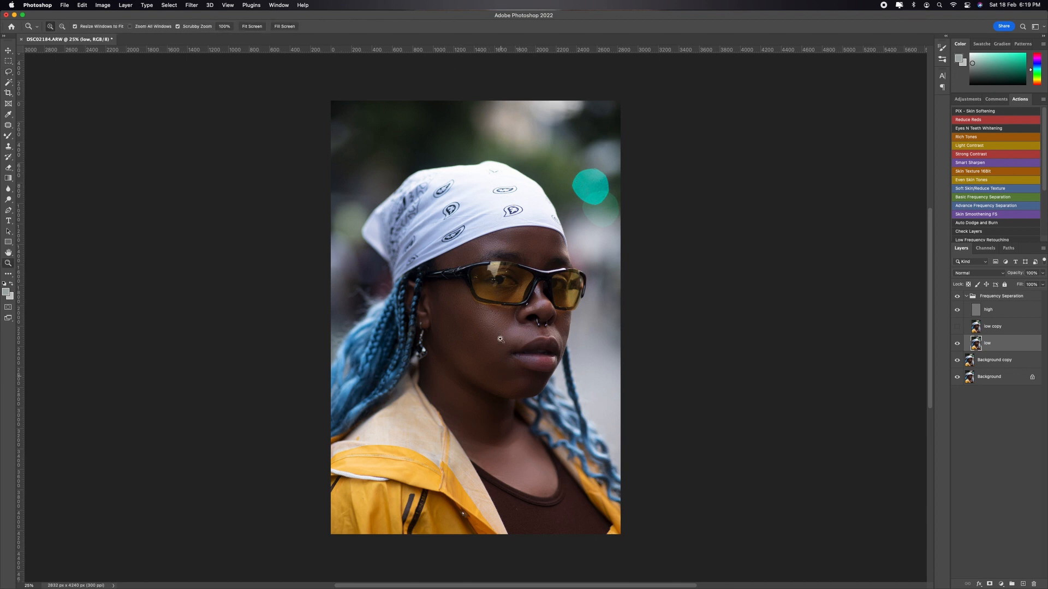
mouse_move(507, 288)
left_mouse_down()
mouse_move(532, 277)
mouse_move(507, 282)
left_mouse_up()
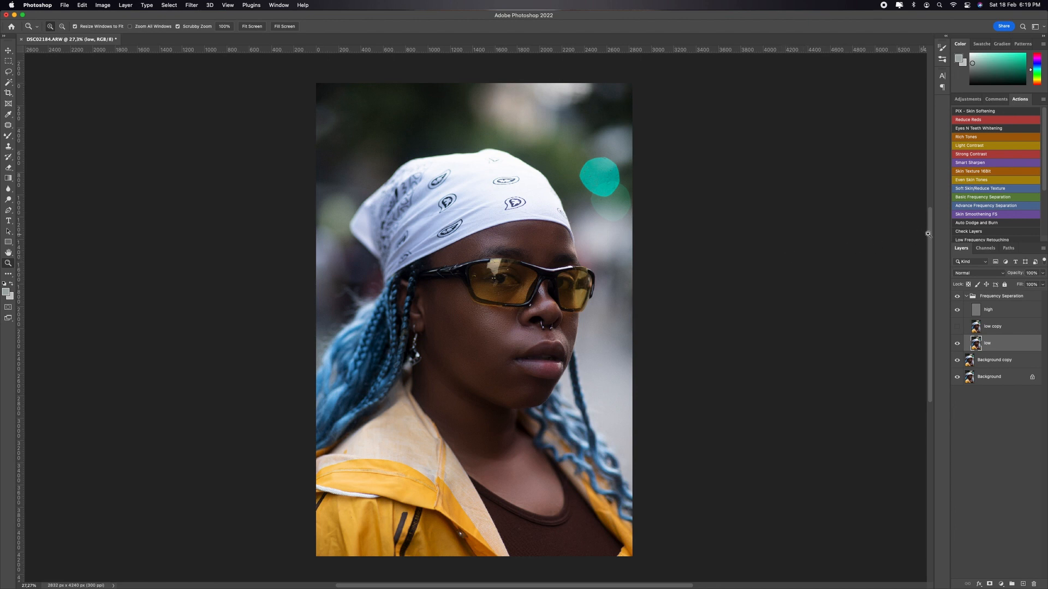
left_click(970, 223)
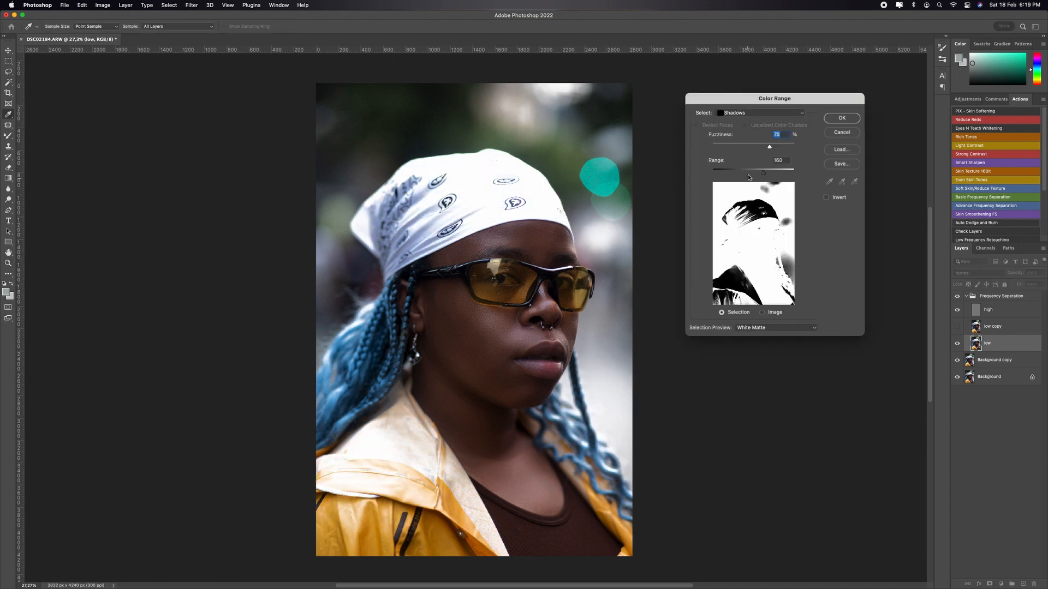
left_click_drag(763, 172, 748, 145)
left_click_drag(724, 171, 727, 173)
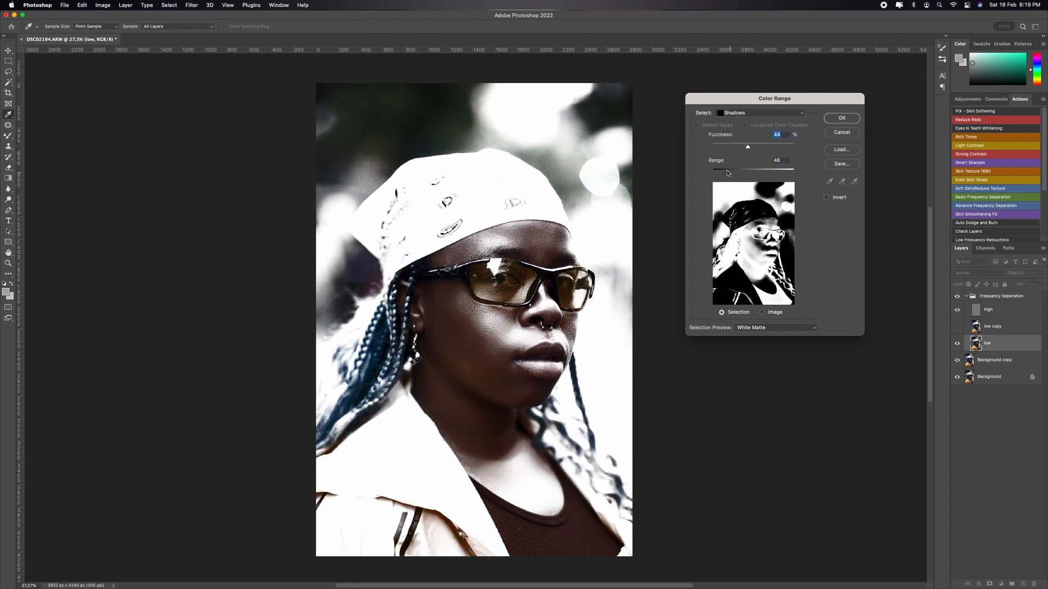
left_click(842, 118)
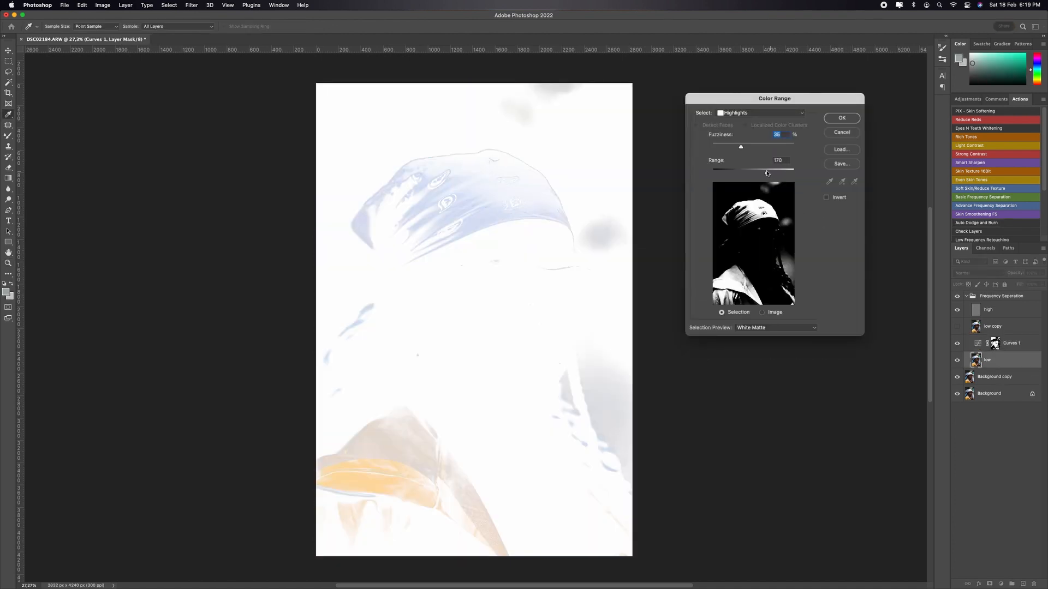
left_click_drag(754, 174, 729, 172)
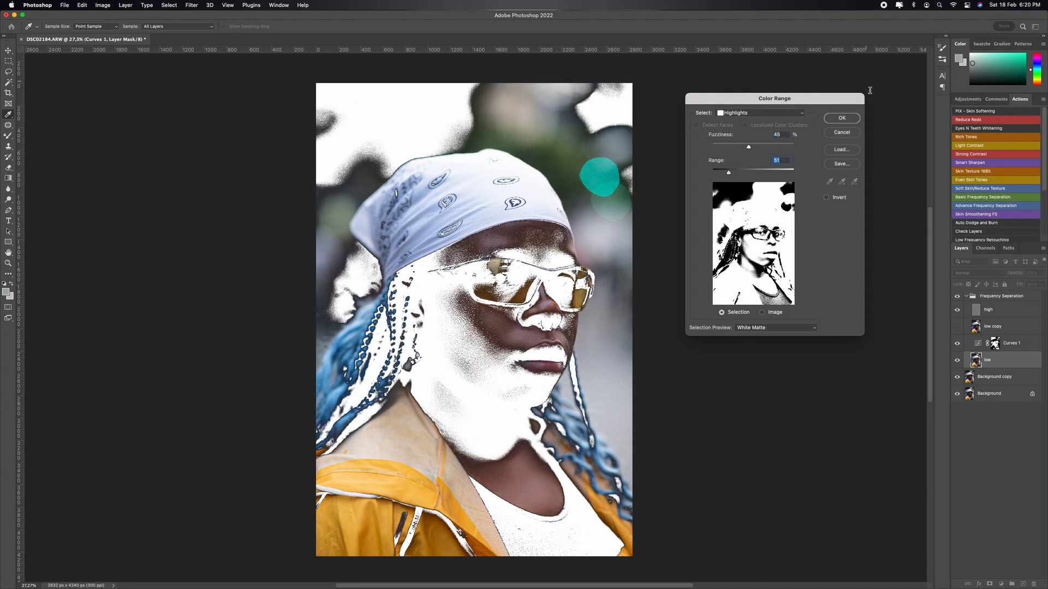
left_click(841, 118)
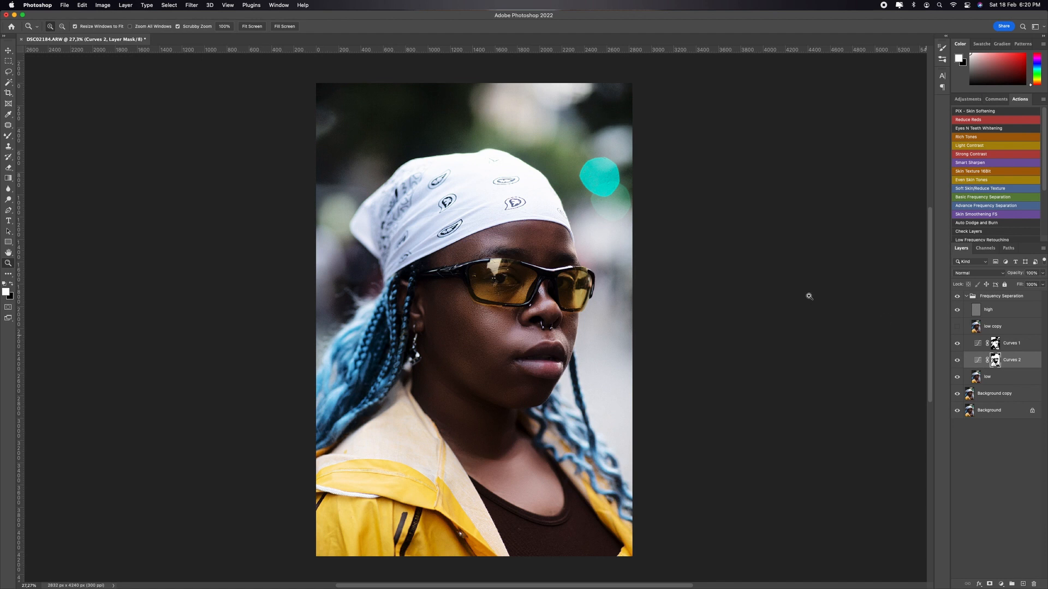
Step: Feather the Curves 2 layer mask by about 3.6 px and the Curves 1 layer mask by about 6.2 px
key("super+plus")
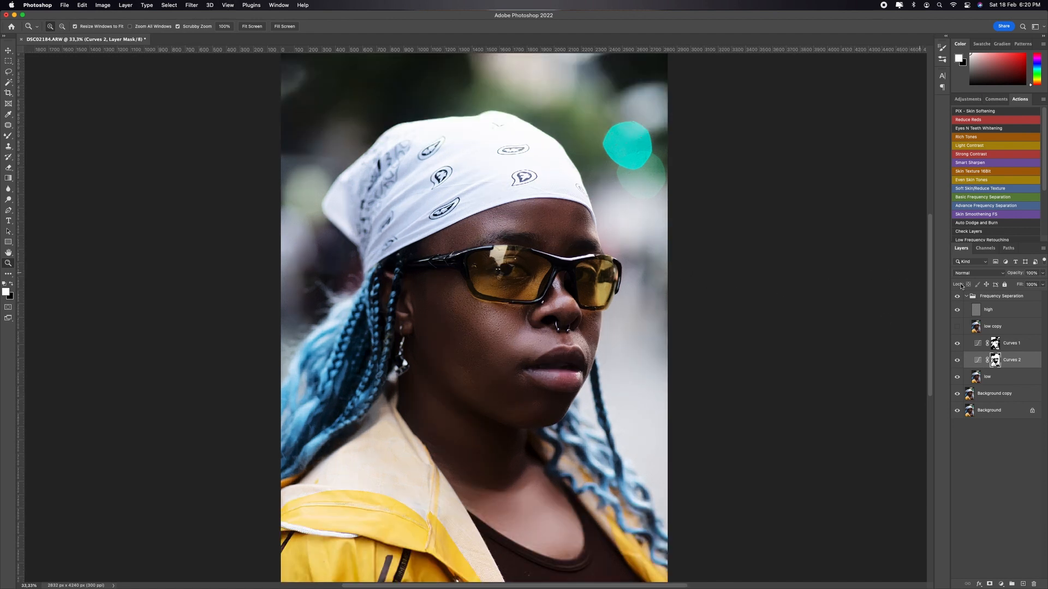
double_click(996, 361)
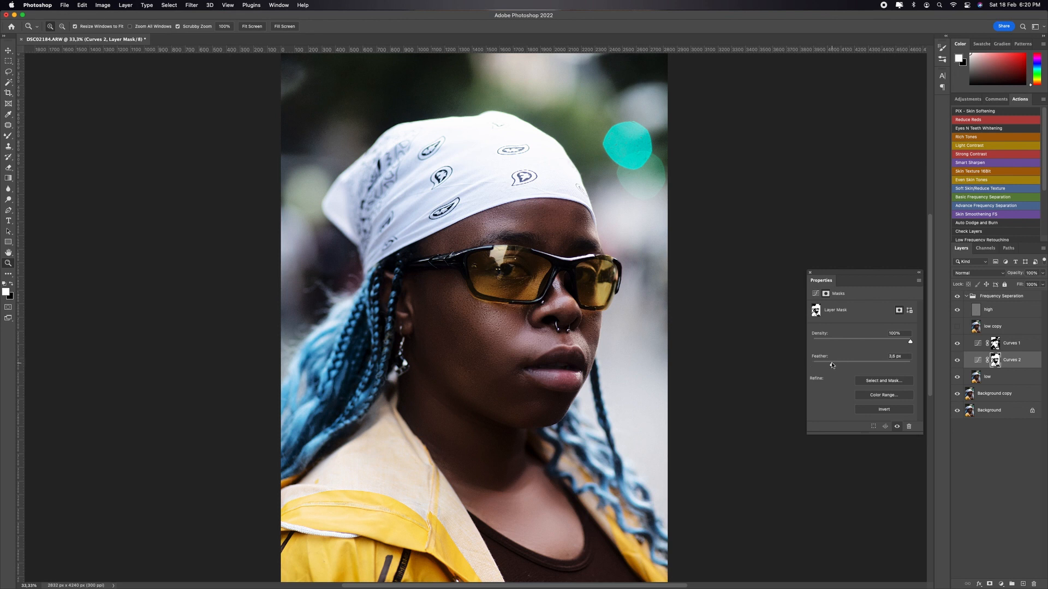
left_click(1002, 346)
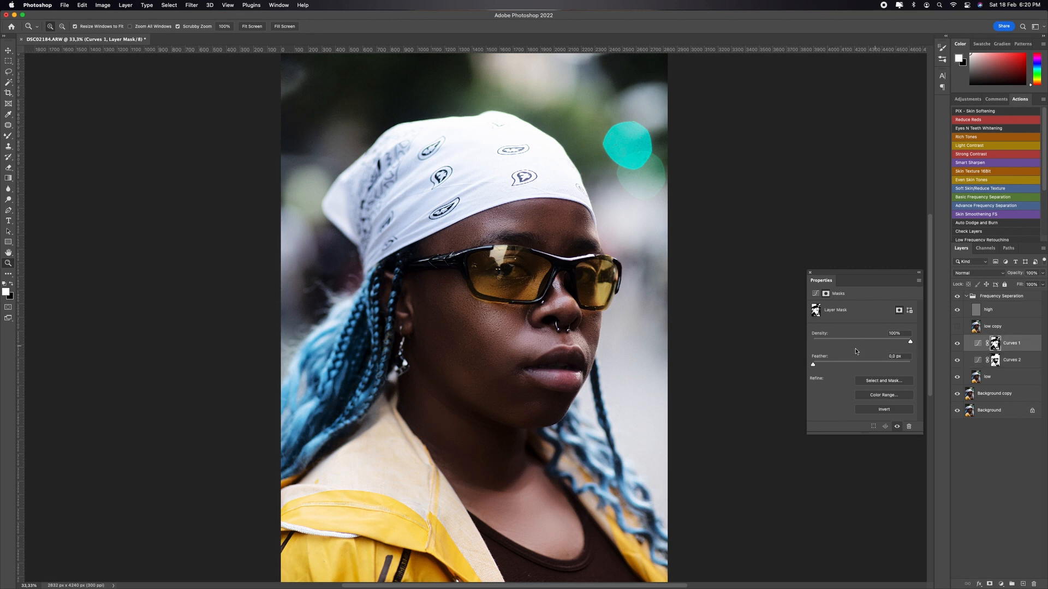
left_click_drag(845, 367, 848, 369)
Step: Group the two Curves layers, move the group above Frequency Separation, and name it D&B
left_click(1022, 364, "shift")
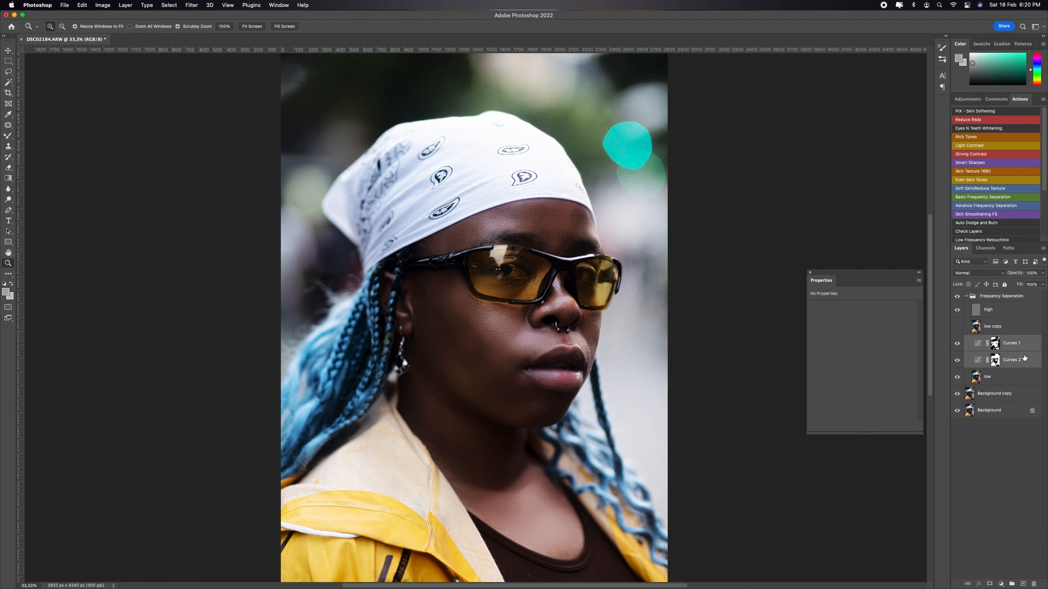
key("super+g")
left_click_drag(1002, 344, 1007, 295)
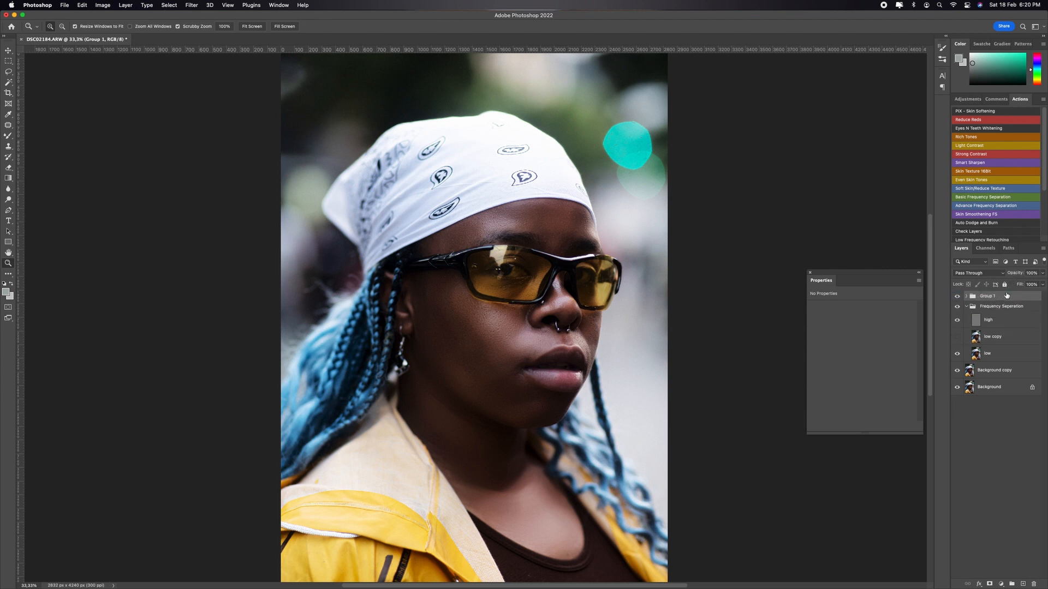
type("D&B")
key("Return")
left_click(967, 296)
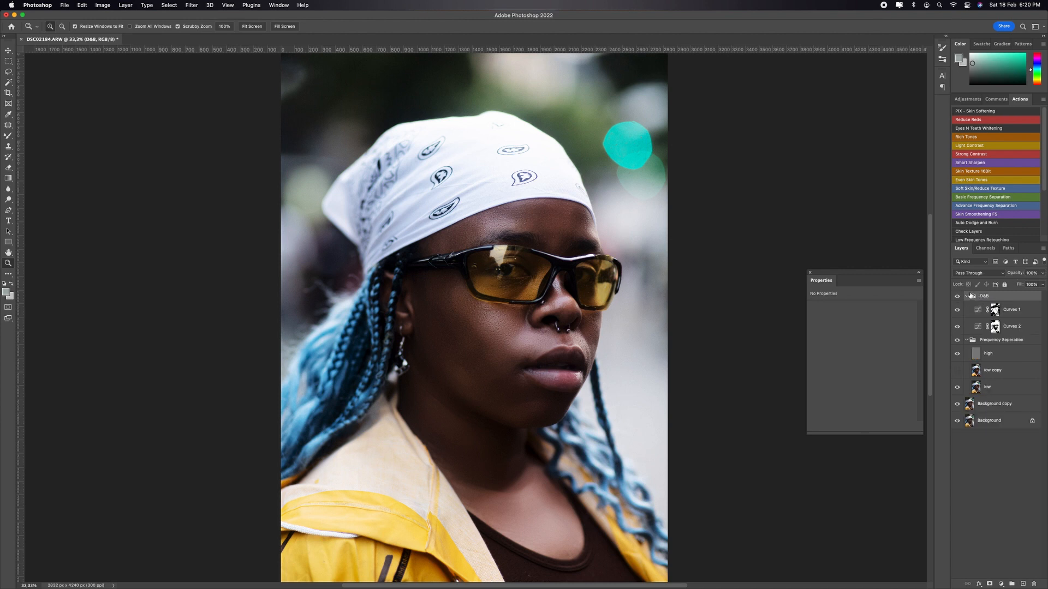
Step: Compare the portrait with each of the Curves 1 and Curves 2 layers shown and hidden
left_click(955, 329)
left_click(960, 312)
left_click(960, 312)
key("super+minus")
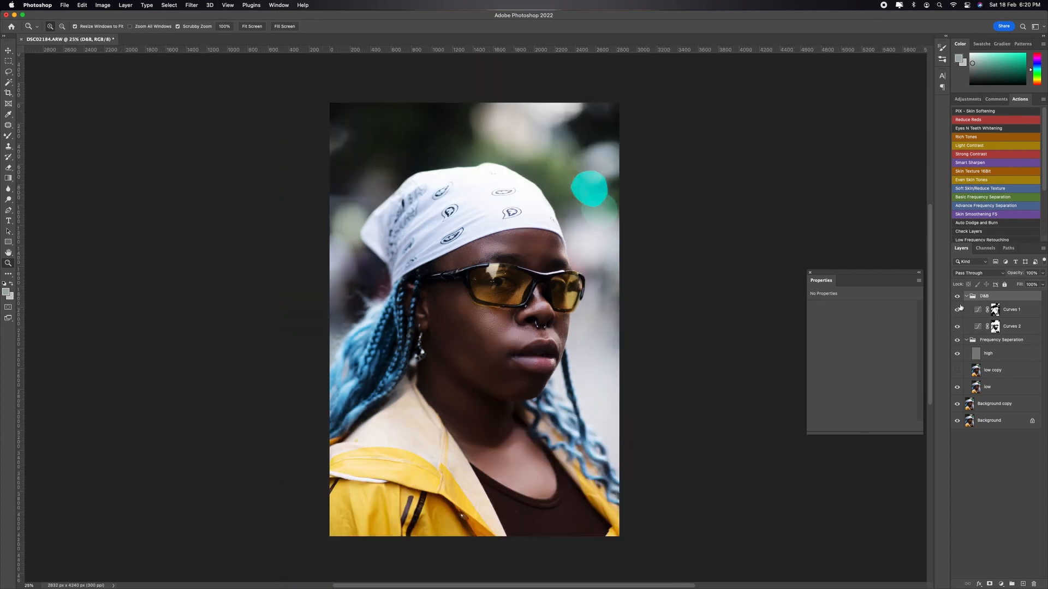
left_click(960, 310)
left_click(959, 309)
left_click(959, 310)
left_click(959, 310)
left_click(959, 327)
left_click(999, 324)
left_click(997, 312)
left_click(957, 310)
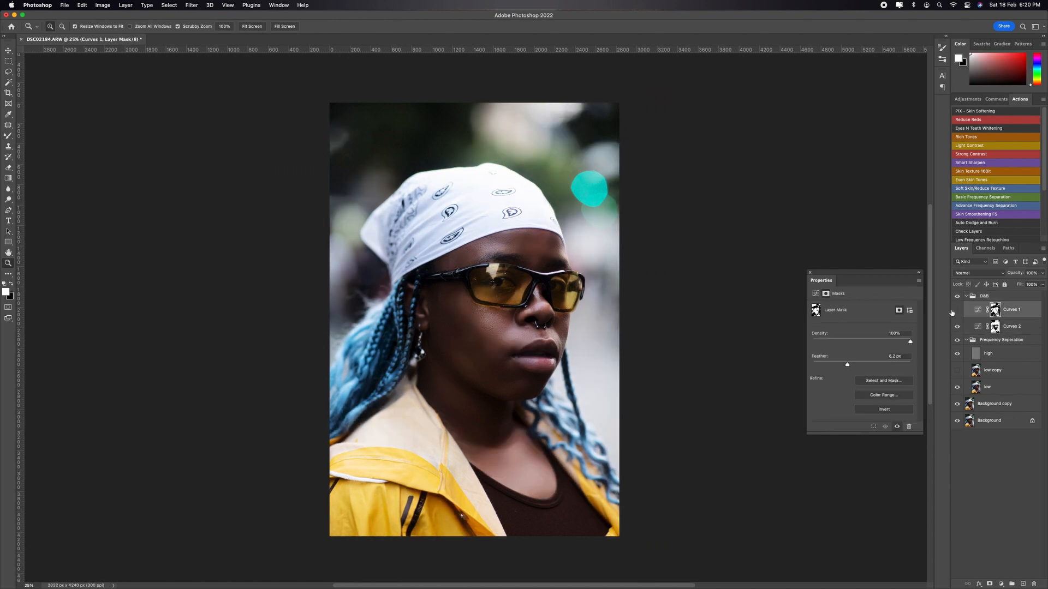
left_click(957, 310)
left_click(960, 326)
left_click(961, 325)
left_click(960, 326)
left_click(960, 326)
left_click(959, 326)
Step: Lower the opacity of the Curves 2 layer and fine-tune the midpoint of its curve
left_click(1014, 326)
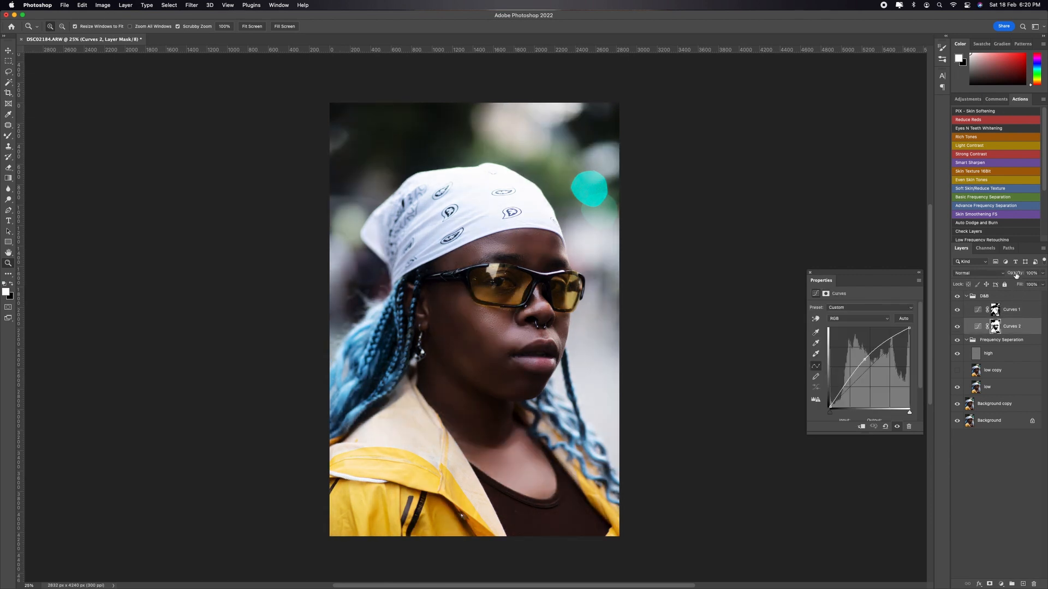
mouse_move(1016, 273)
left_mouse_down()
mouse_move(1030, 273)
mouse_move(1020, 277)
left_mouse_up()
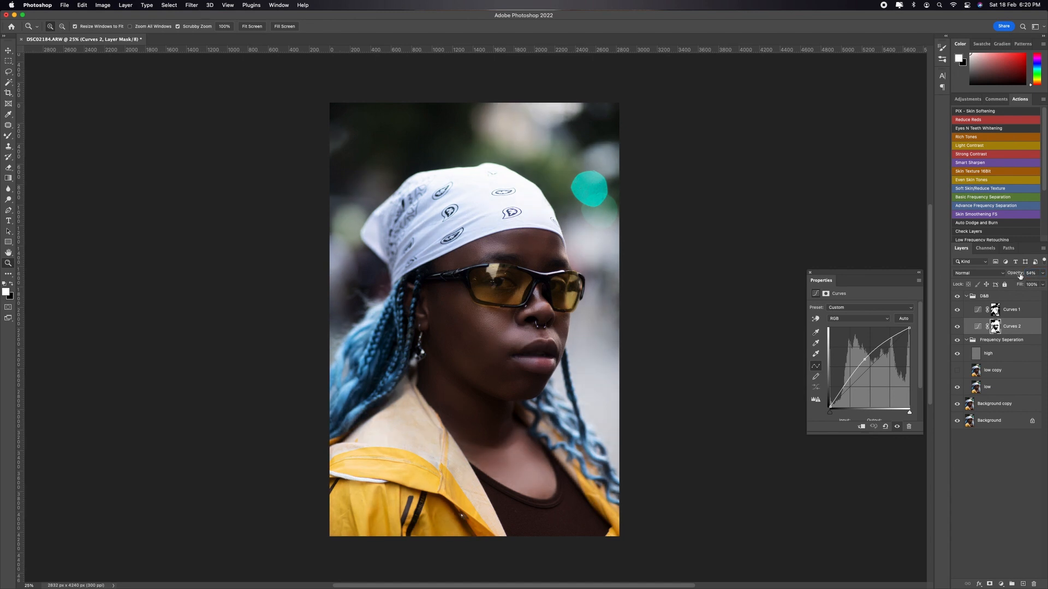
left_click_drag(864, 360, 865, 358)
Step: Reduce the opacity of the Curves 1 layer while comparing the portrait with and without it
left_click(997, 312)
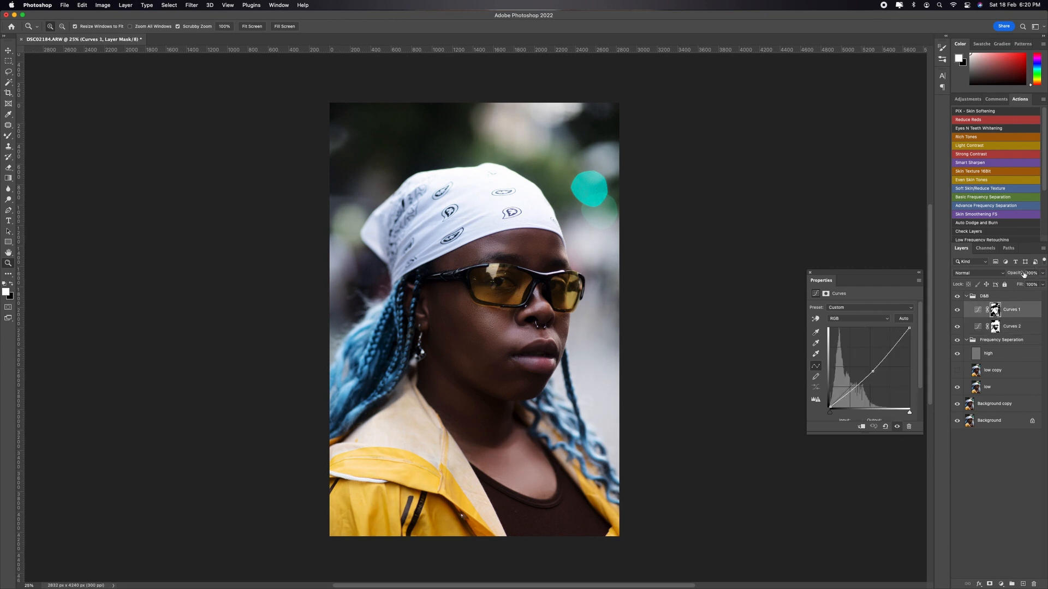
left_click(956, 312)
left_click(957, 312)
mouse_move(1014, 276)
left_mouse_down()
mouse_move(1027, 274)
mouse_move(1014, 274)
left_mouse_up()
left_click(956, 311)
left_click(956, 311)
left_click(957, 311)
left_click(956, 311)
left_click(957, 311)
left_click(956, 311)
left_click_drag(1017, 276, 1013, 275)
Step: Collapse the D&B group and examine the dodge and burn effect on the whole portrait and close up on the face
left_click(965, 297)
left_click(957, 296)
left_click(957, 296)
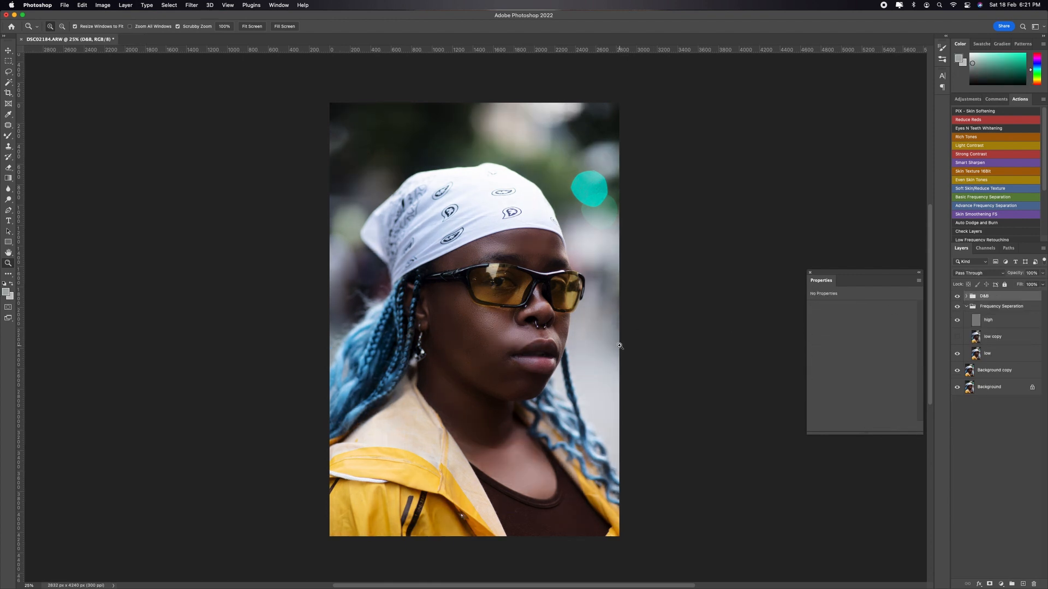
mouse_move(490, 242)
left_mouse_down()
mouse_move(541, 243)
mouse_move(497, 245)
left_mouse_up()
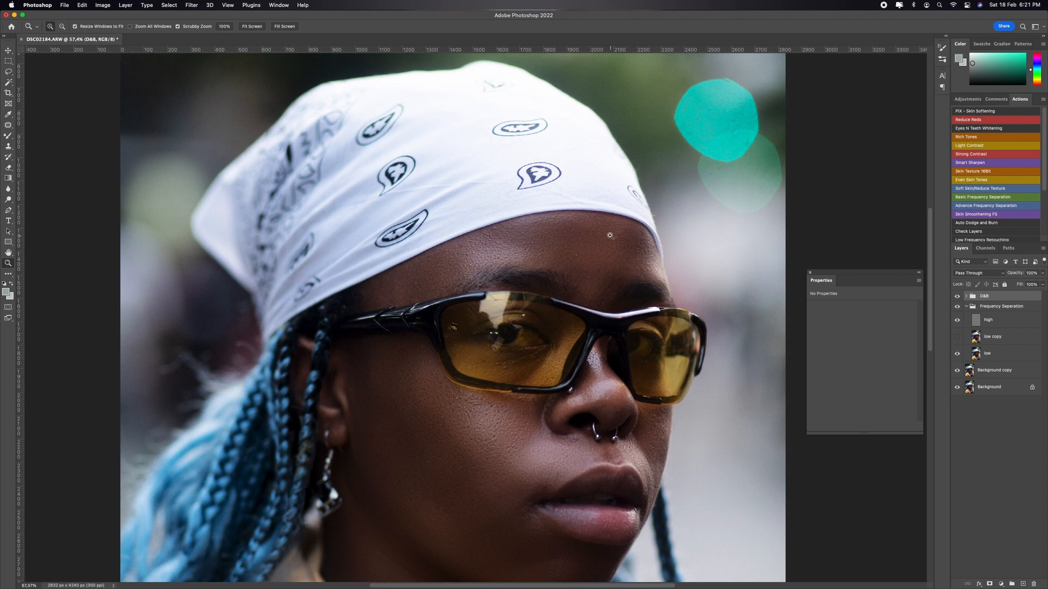
key("super+0")
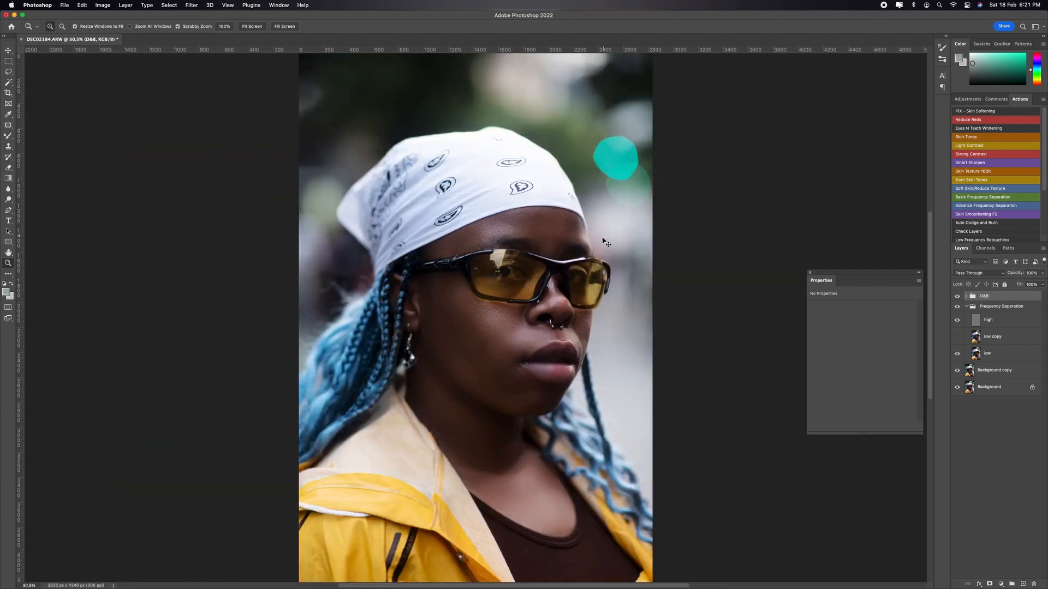
key("super+plus")
key("super+plus")
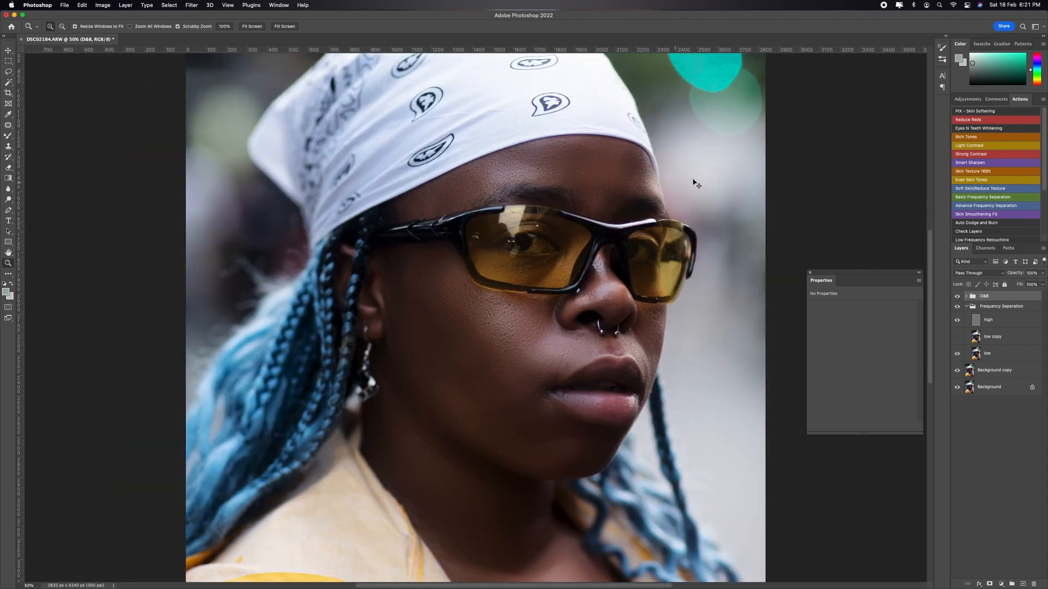
Step: Stamp all visible layers into a new merged layer above the D&B group
key("super+minus")
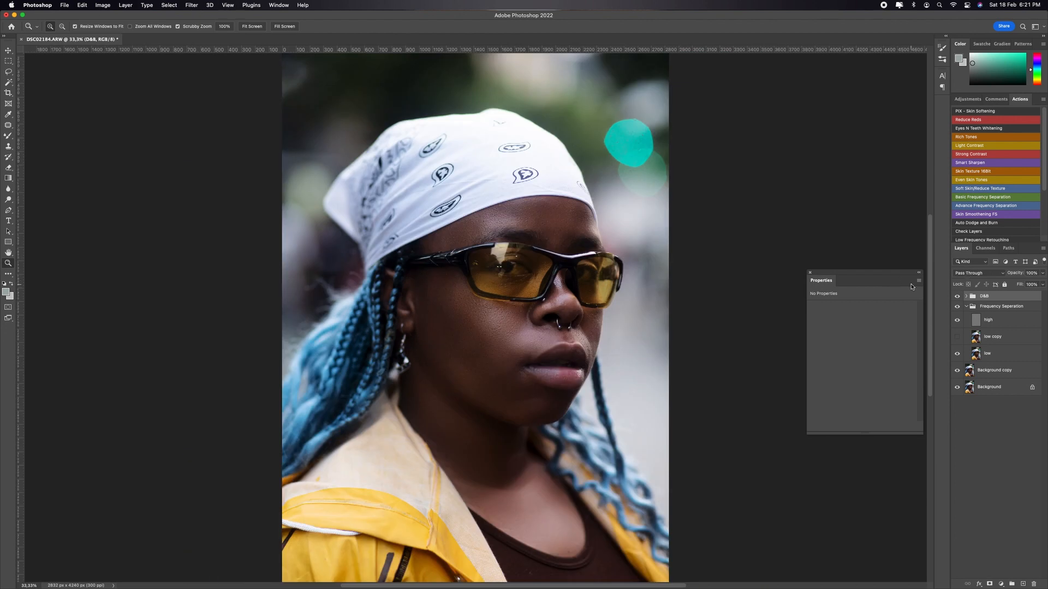
key("super+minus")
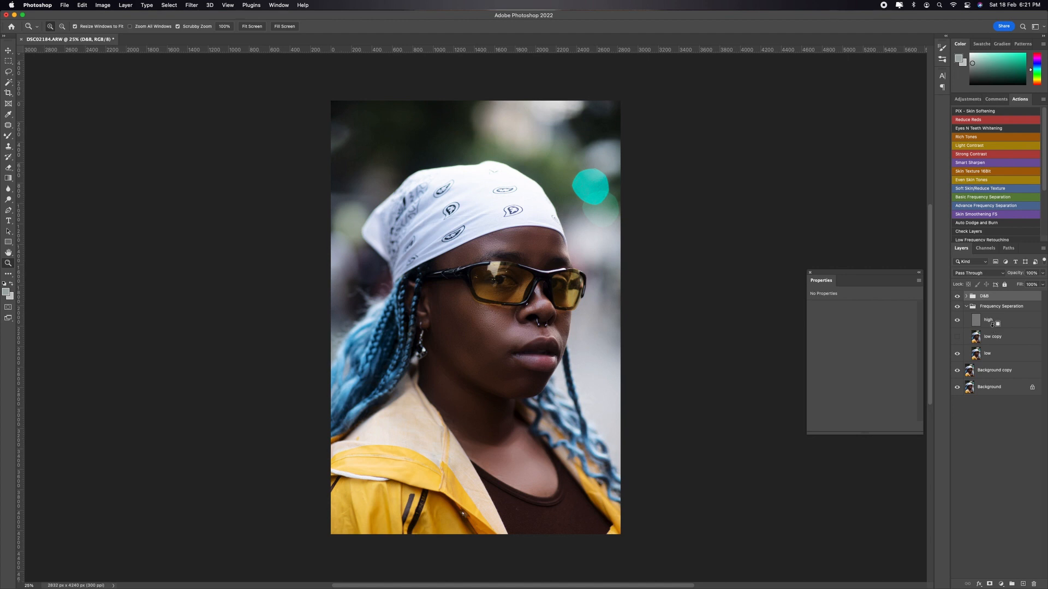
key("super+alt+shift+e")
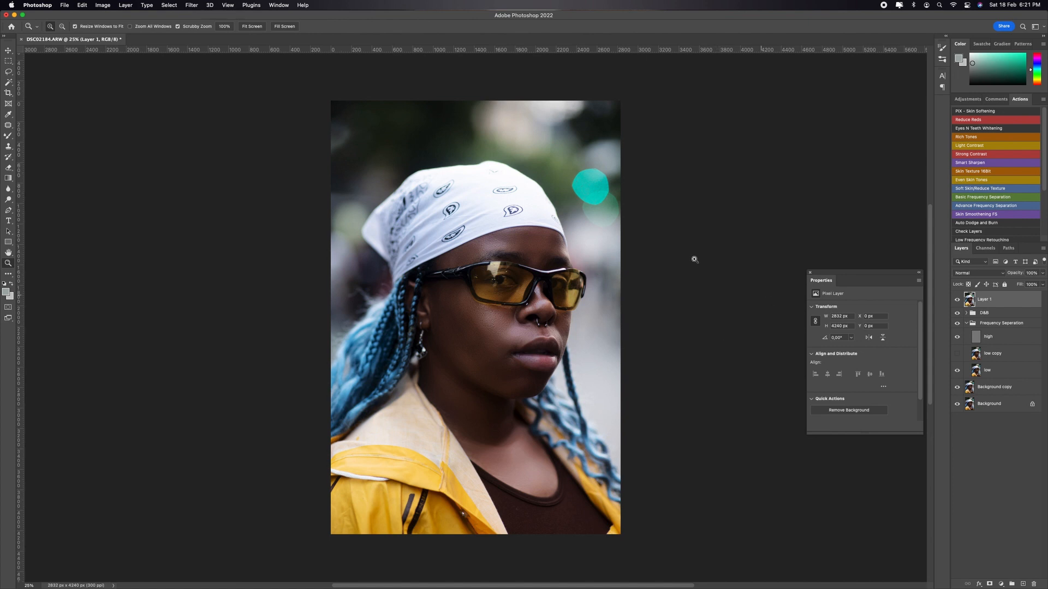
Step: Remove the teal light spot beside the headscarf with a Content-Aware fill of a rectangular selection, and clear the selection
key("m")
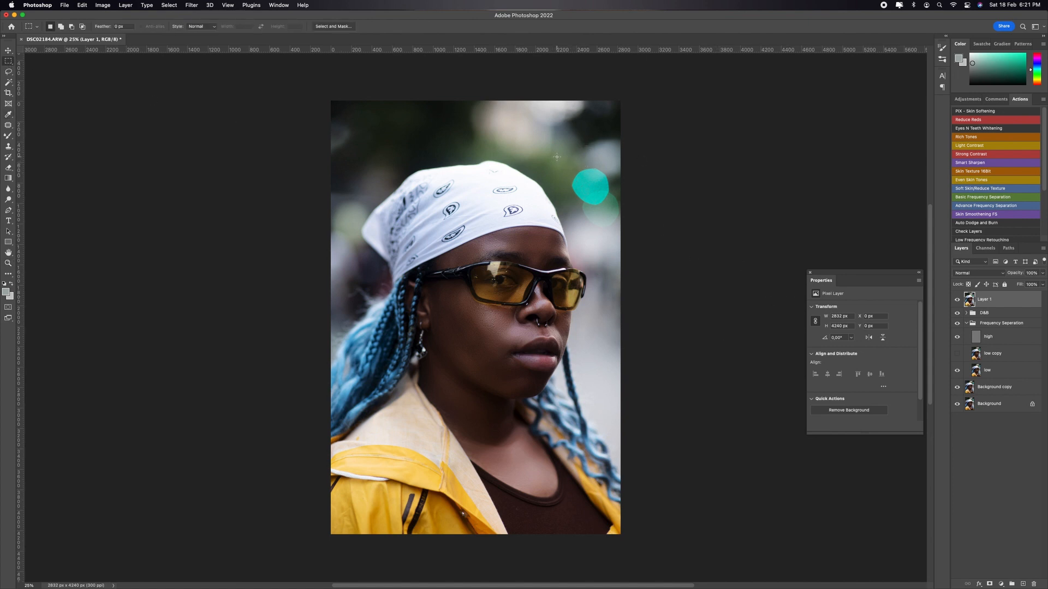
left_click_drag(557, 157, 627, 196)
left_click_drag(567, 153, 592, 214)
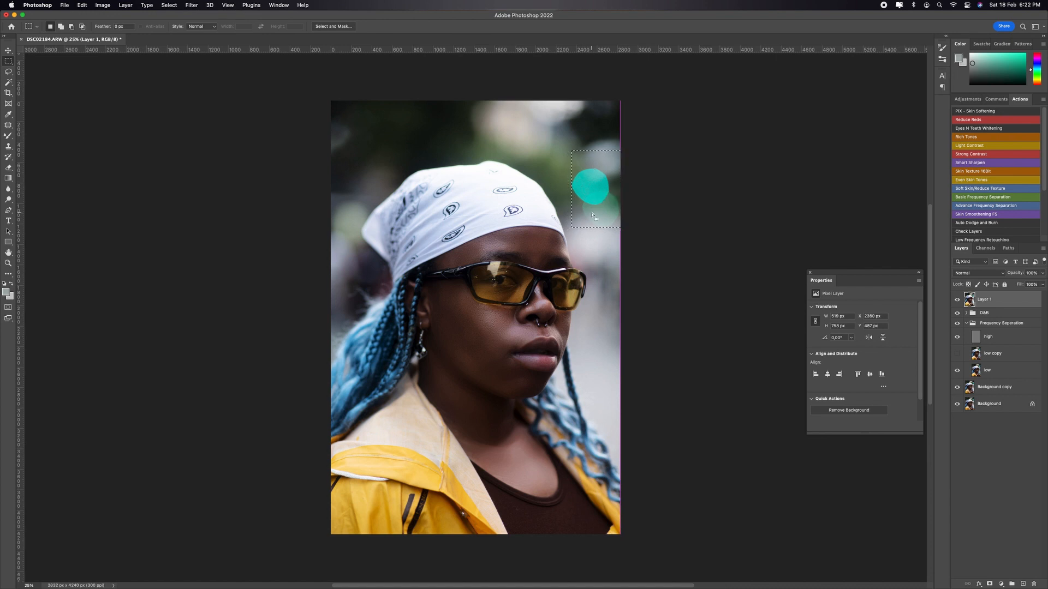
key("i")
key("shift+BackSpace")
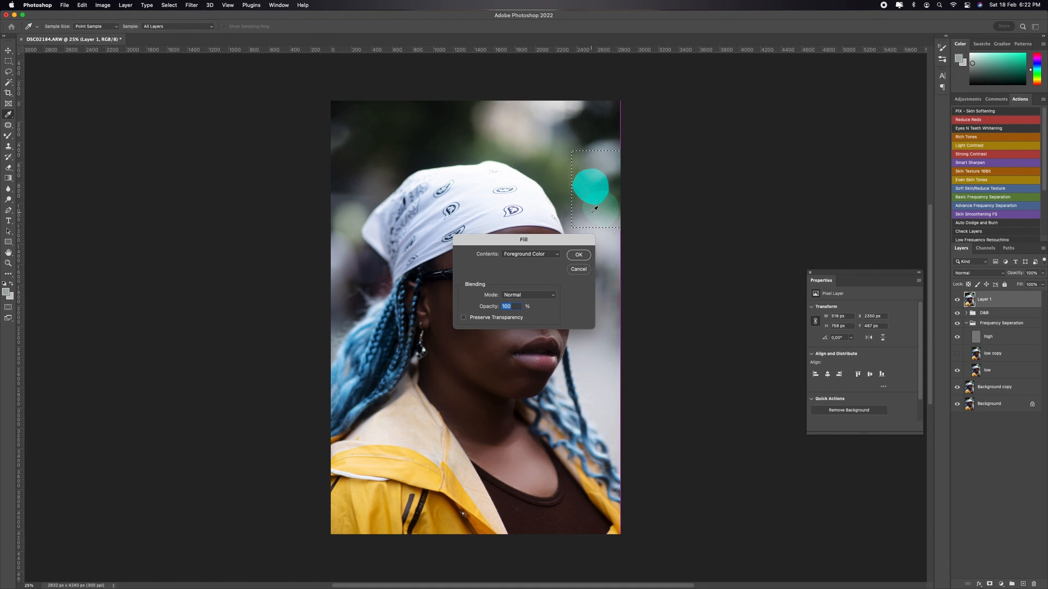
left_click(534, 256)
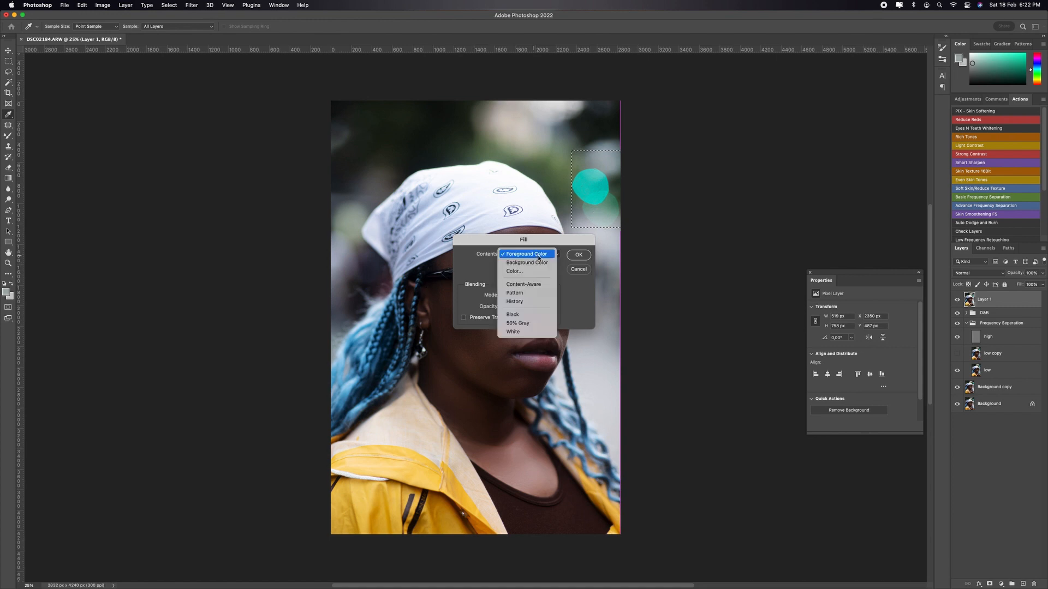
left_click(540, 285)
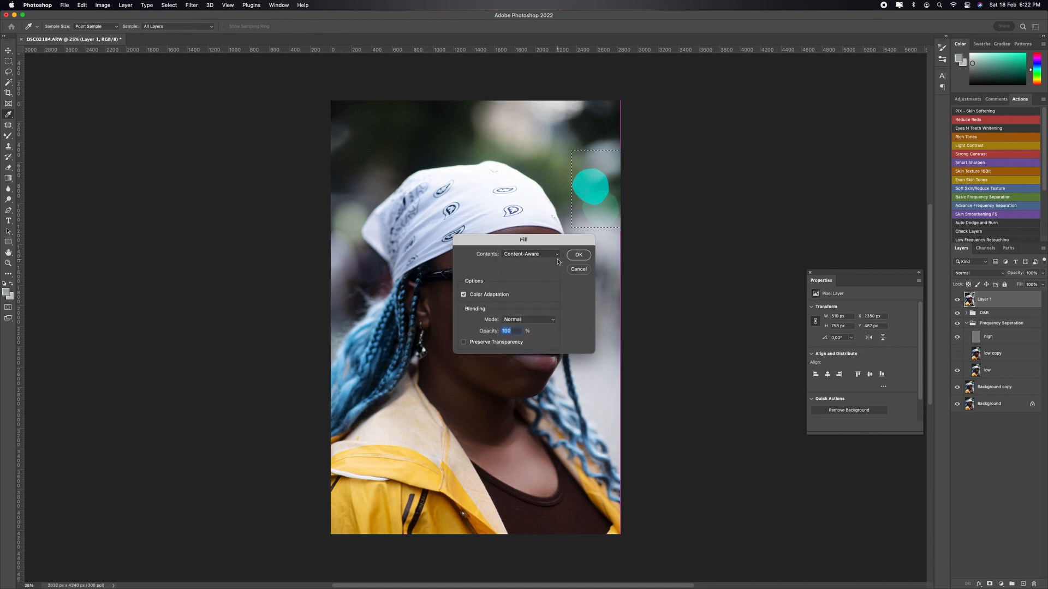
left_click(579, 256)
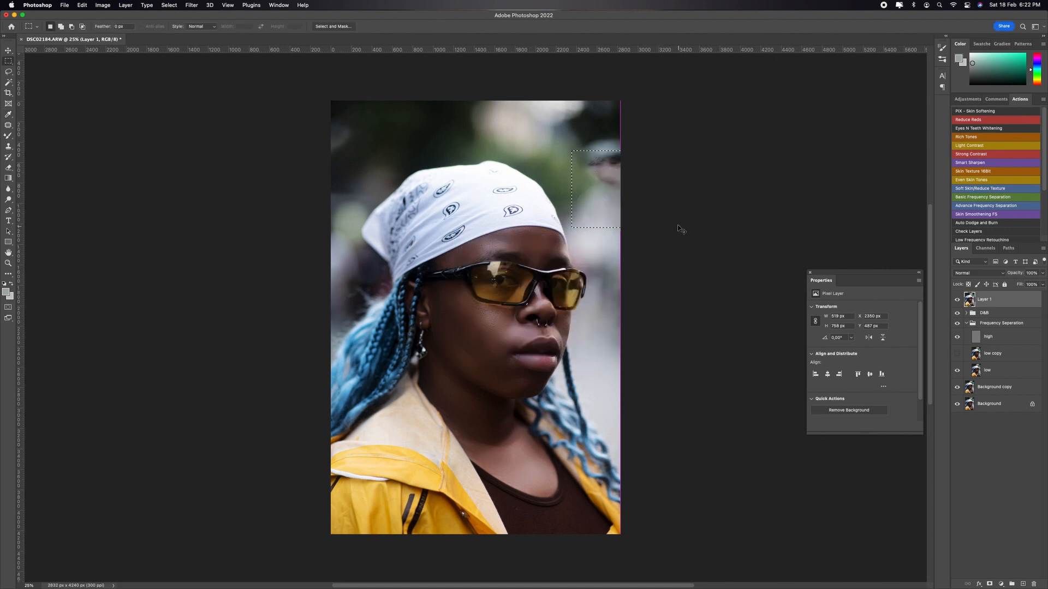
key("super+d")
Step: Clean up the dark leftover patch at the photo's right edge with another Content-Aware fill and deselect
left_click_drag(588, 149, 649, 190)
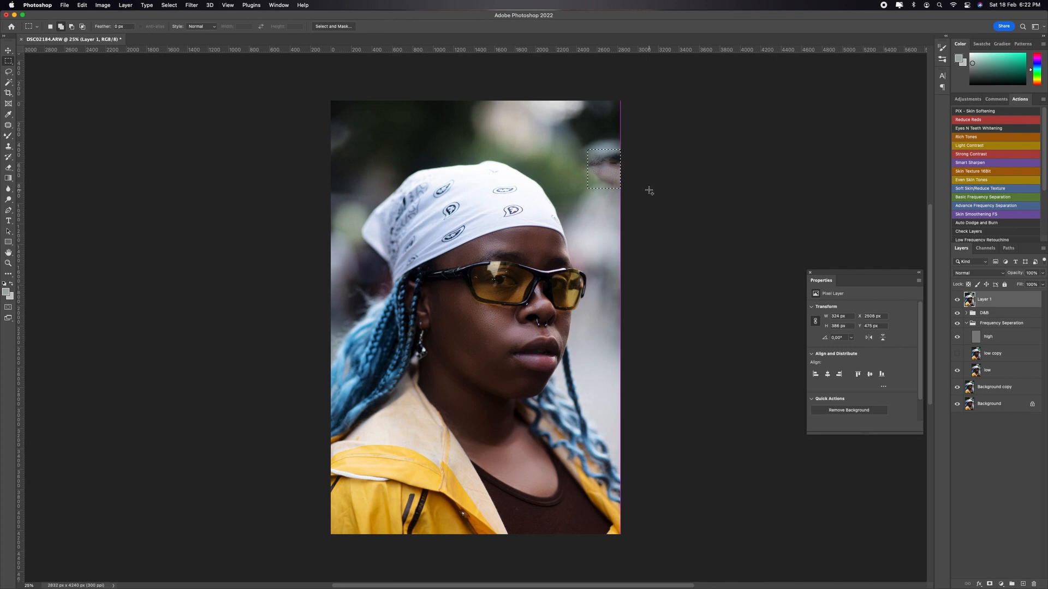
key("shift+BackSpace")
key("Return")
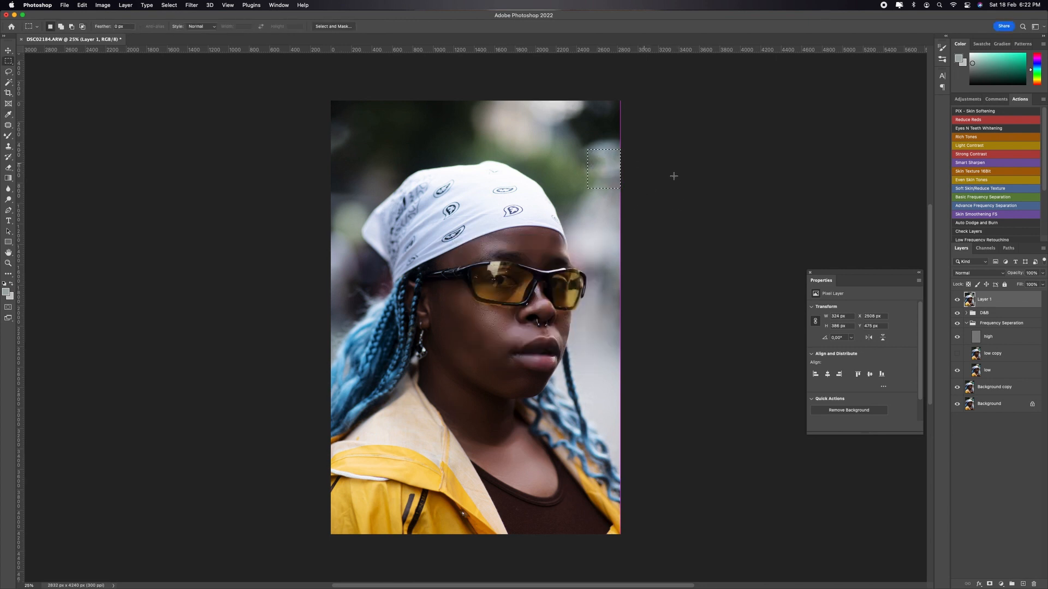
key("super+d")
left_click(1002, 584)
left_click(974, 543)
left_click(1002, 584)
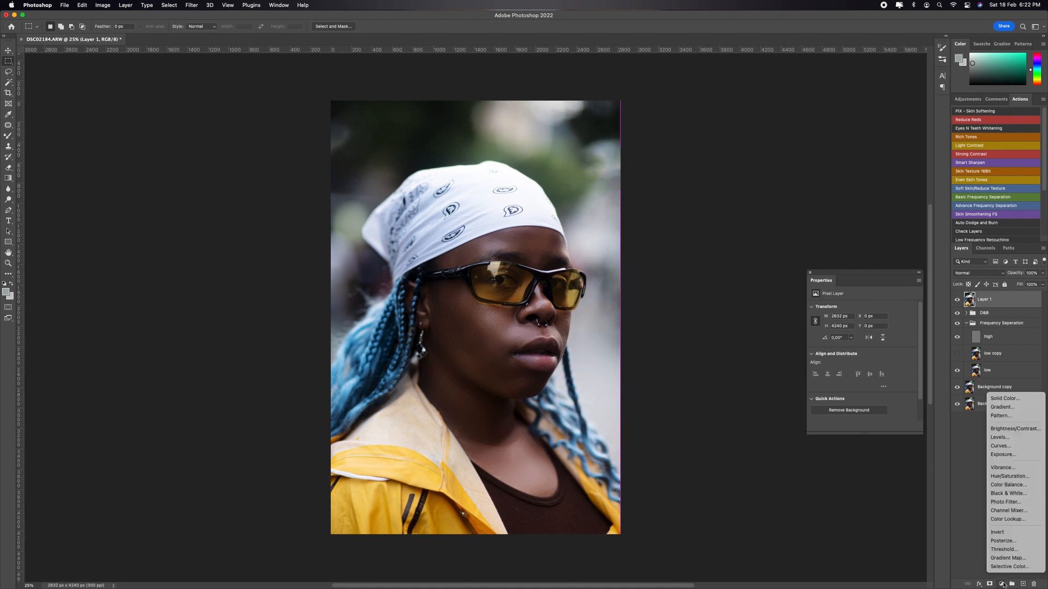
left_click(1001, 585)
left_click(1001, 585)
left_click(1020, 486)
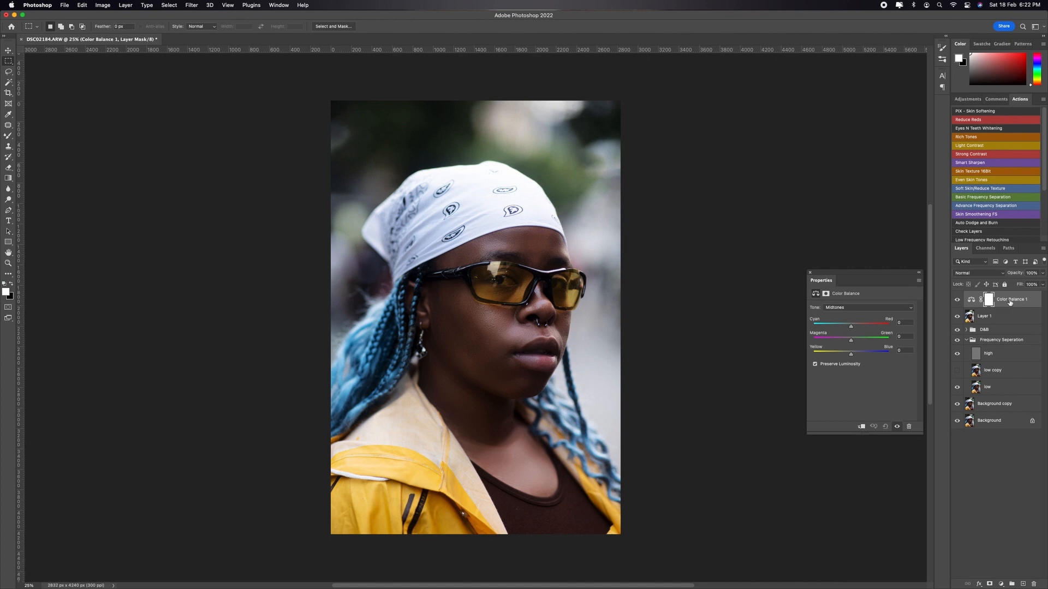
left_click_drag(1010, 302, 1033, 584)
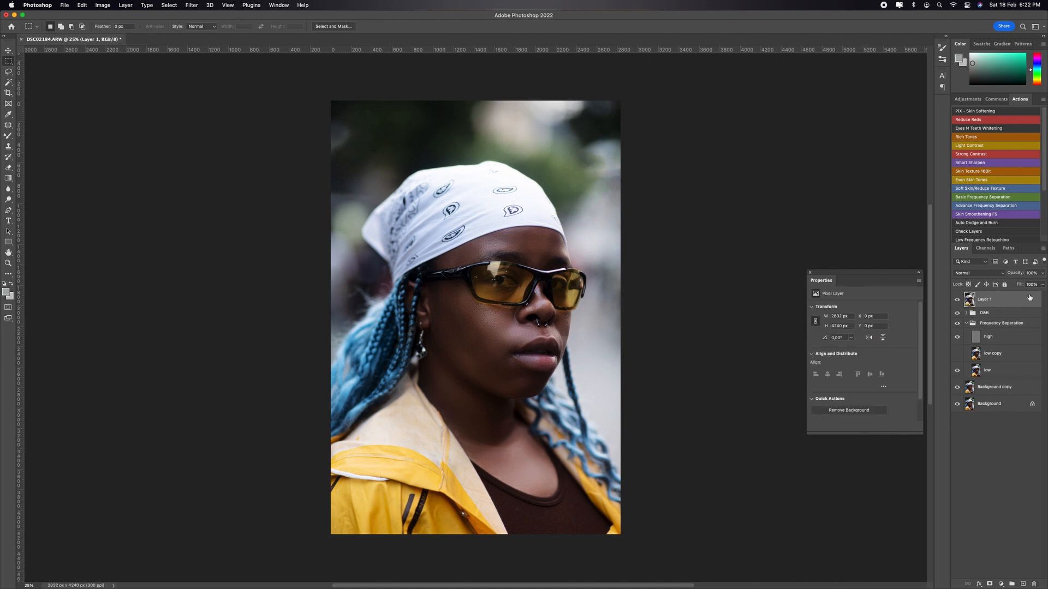
Step: Load the Red channel as a selection and add a Color Balance adjustment layer masked by it above Layer 1
left_click(984, 248)
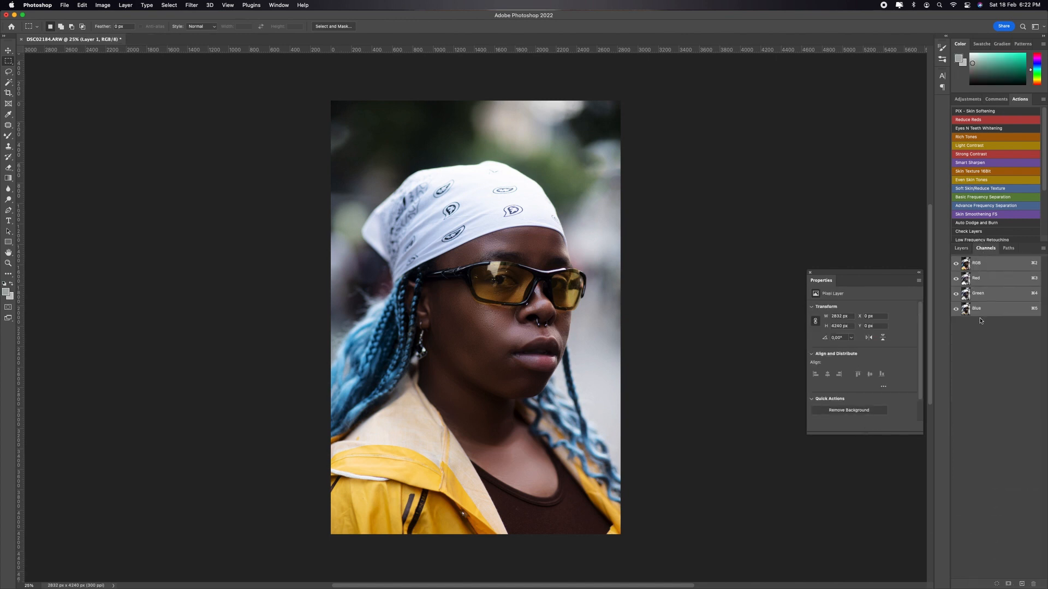
left_click(967, 280, "super")
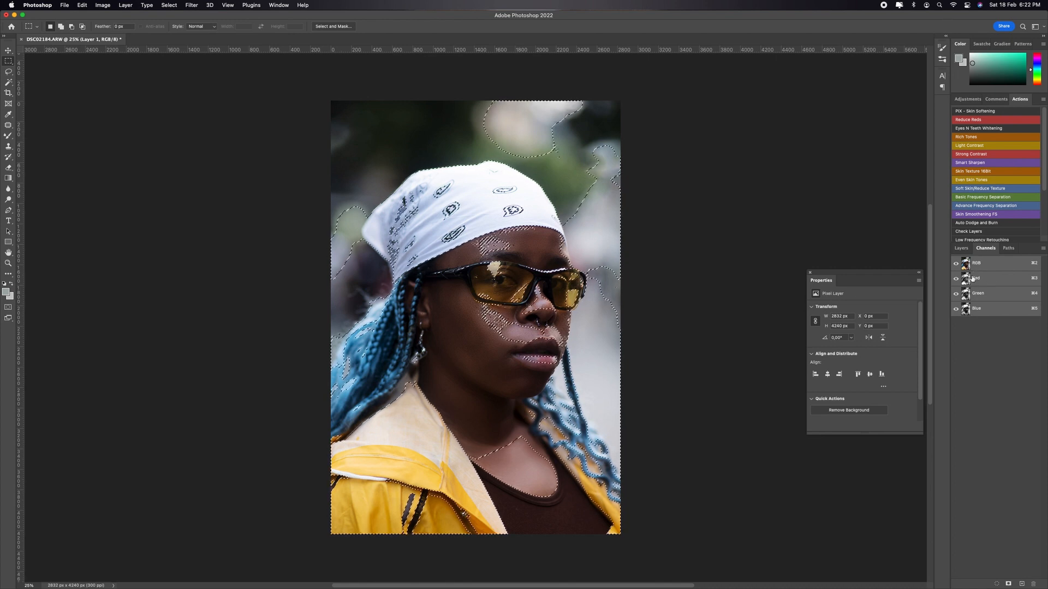
left_click(955, 248)
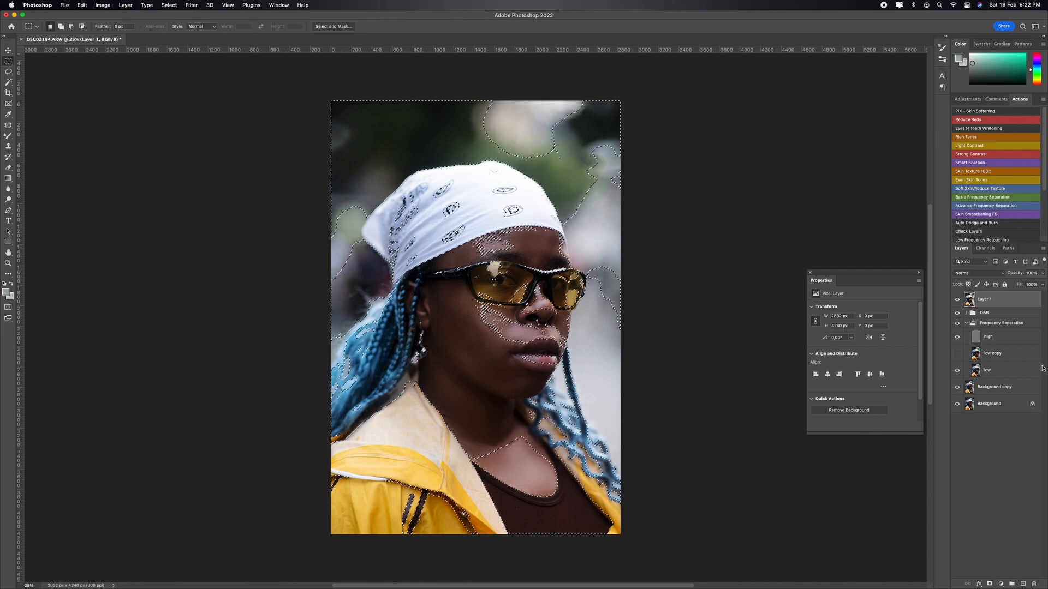
left_click(1001, 584)
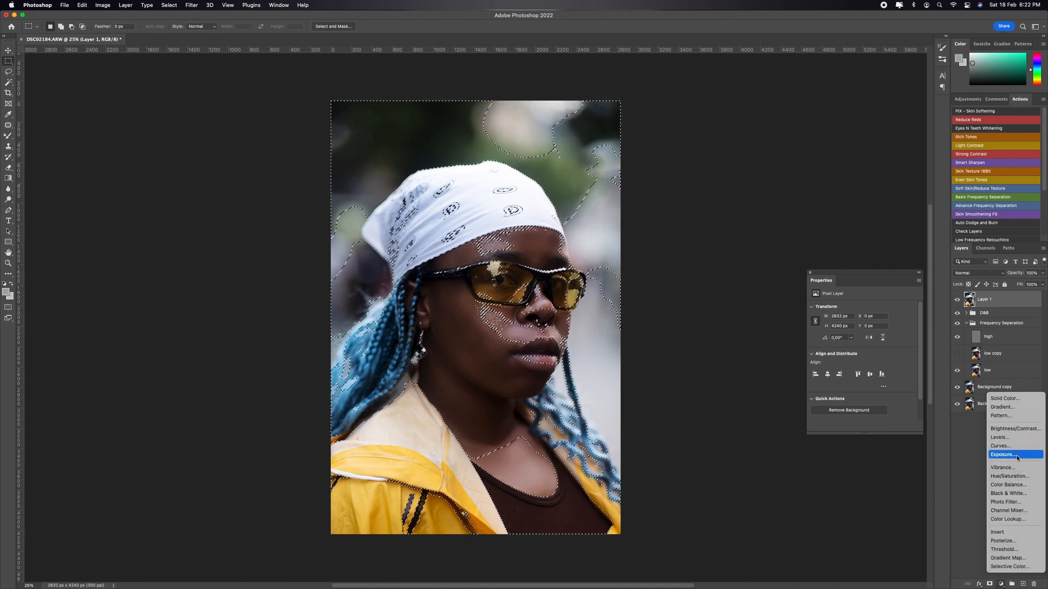
left_click(1011, 485)
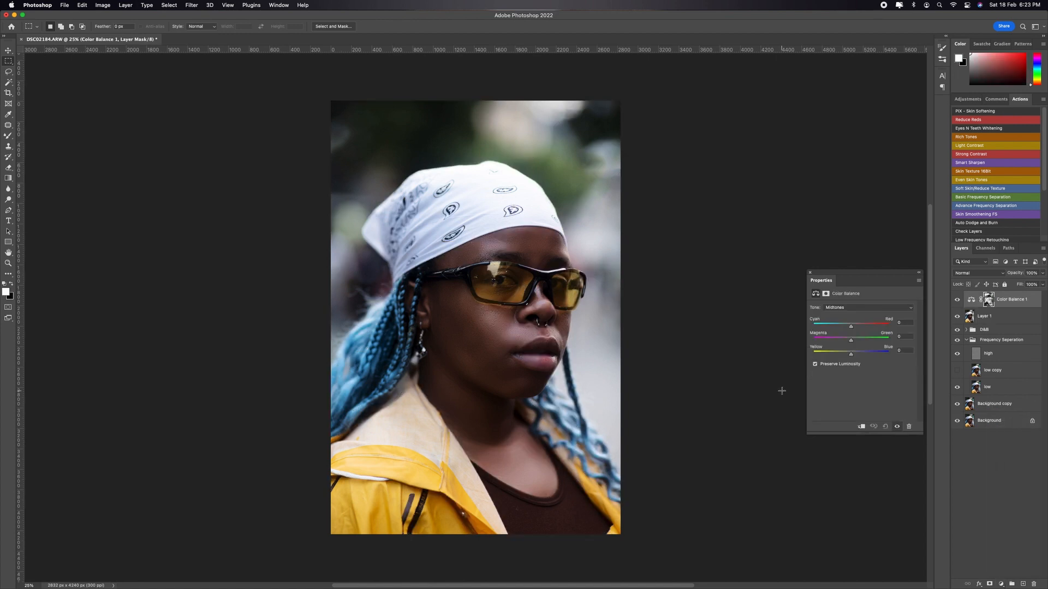
Step: Try warming the Color Balance shadows with Cyan-Red at +14 and Yellow-Blue at -27
left_click(855, 307)
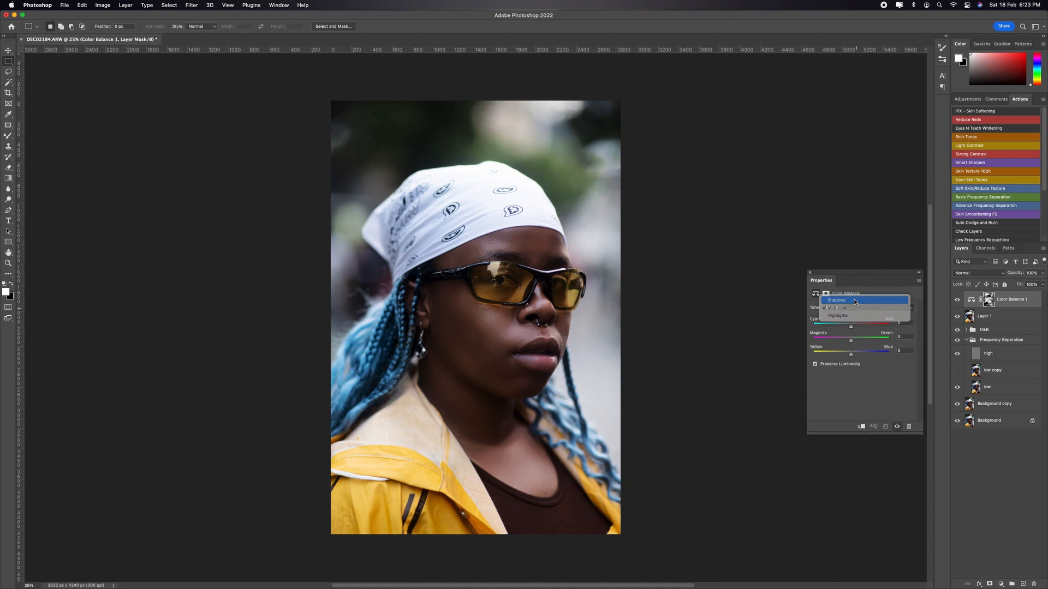
left_click(856, 300)
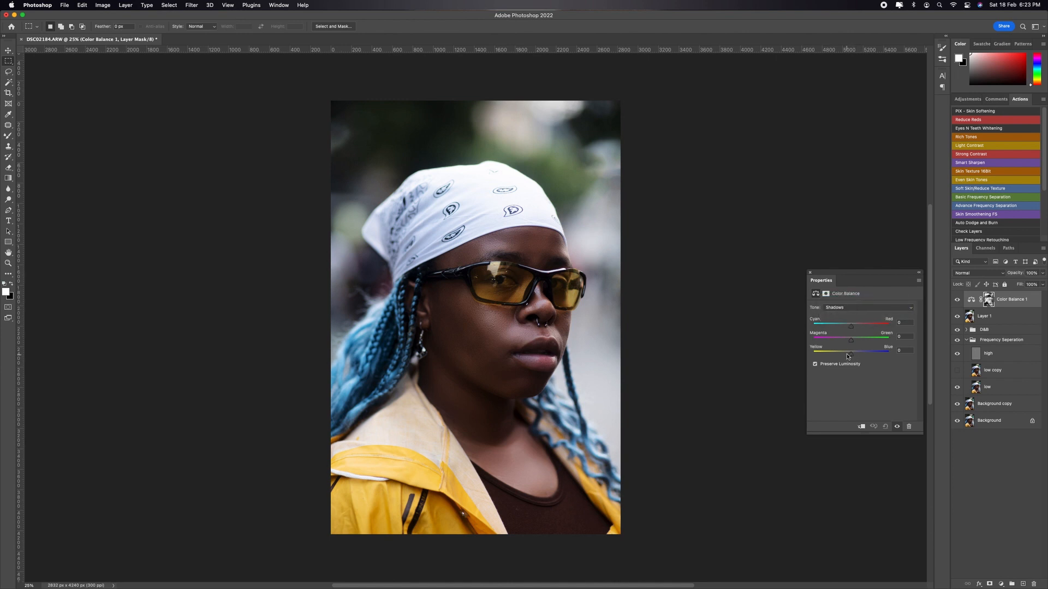
left_click_drag(845, 356, 841, 357)
left_click_drag(851, 326, 855, 326)
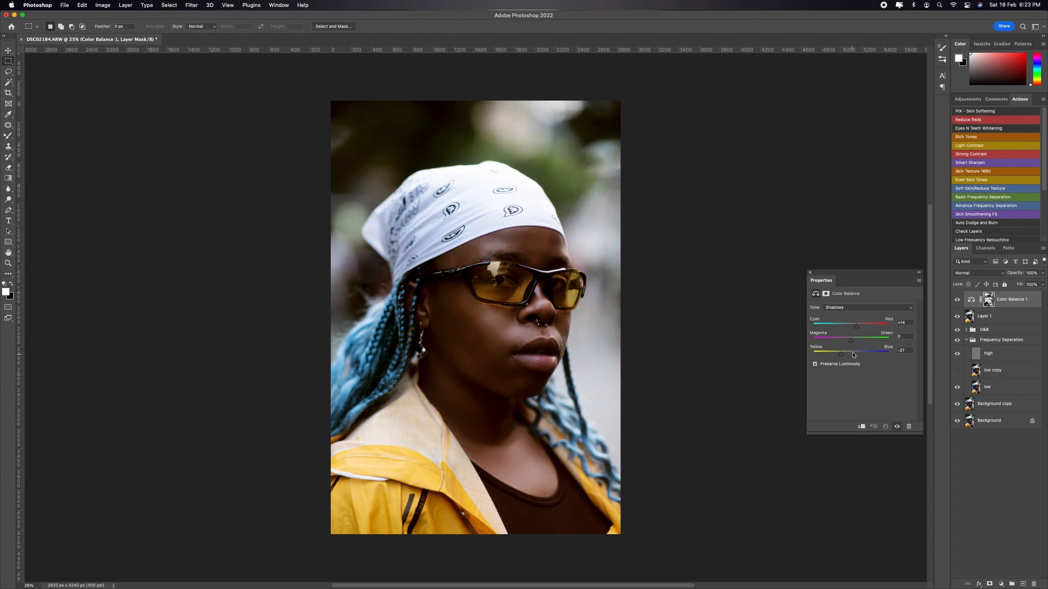
mouse_move(857, 355)
left_mouse_down()
mouse_move(845, 355)
mouse_move(855, 355)
left_mouse_up()
Step: Reset the shadows' Cyan-Red and Yellow-Blue values to 0
left_click(908, 322)
type("0")
key("Tab")
key("Tab")
type("0")
key("Return")
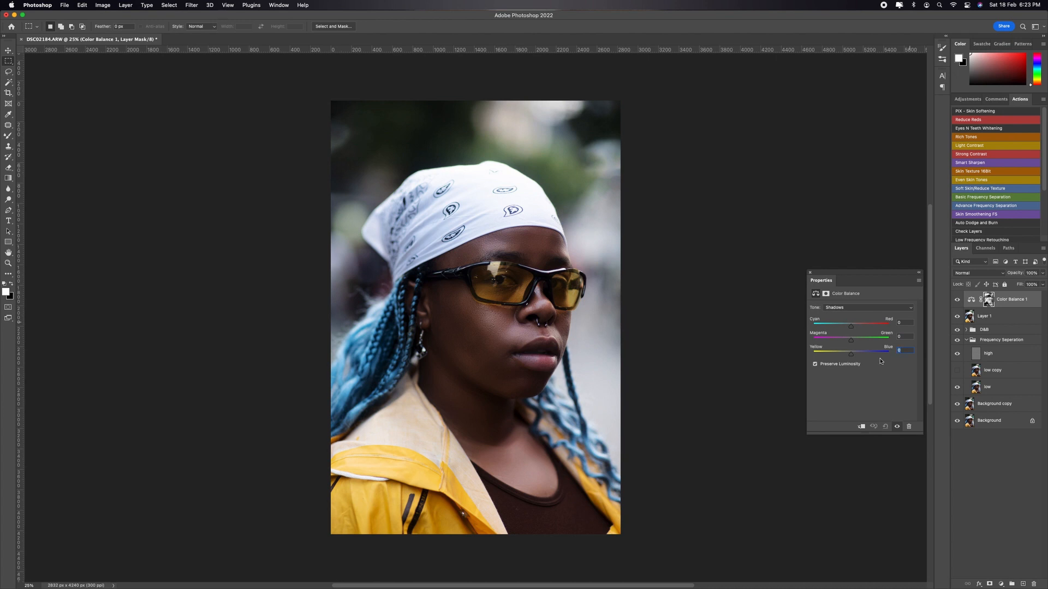
Step: Shift the Color Balance highlights toward cyan, magenta and blue, and the shadows toward cyan (-16) and slightly blue
left_click(880, 308)
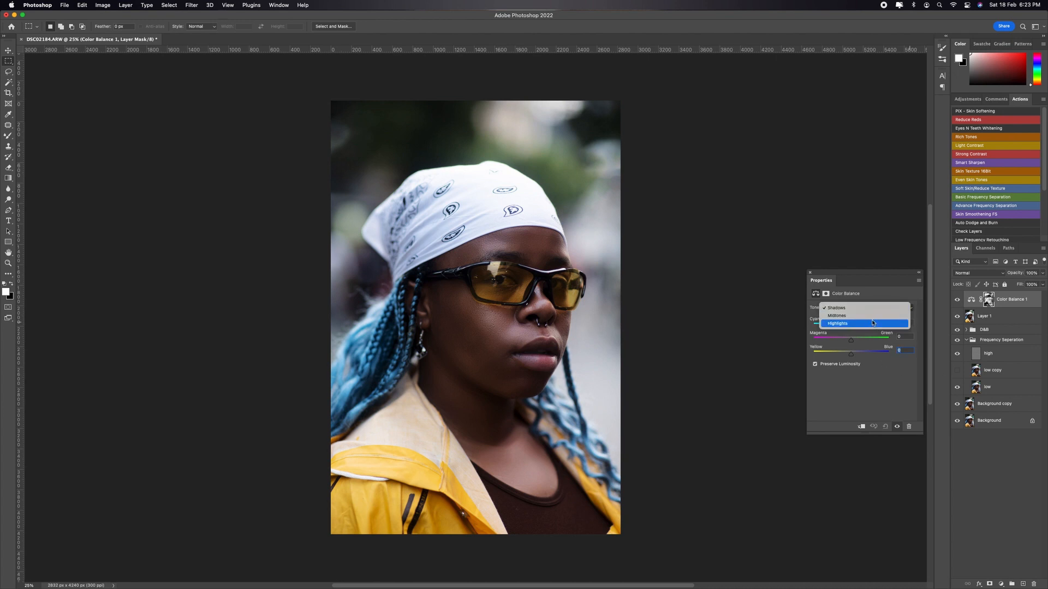
left_click(873, 323)
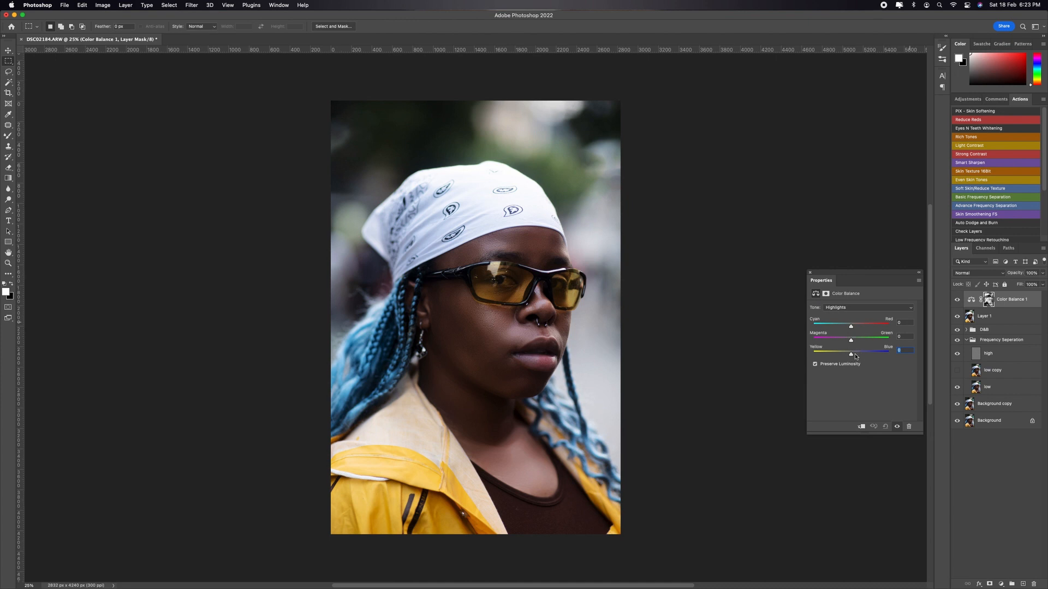
mouse_move(850, 355)
left_mouse_down()
mouse_move(839, 356)
mouse_move(869, 355)
mouse_move(850, 355)
mouse_move(859, 355)
mouse_move(841, 325)
mouse_move(848, 339)
left_mouse_up()
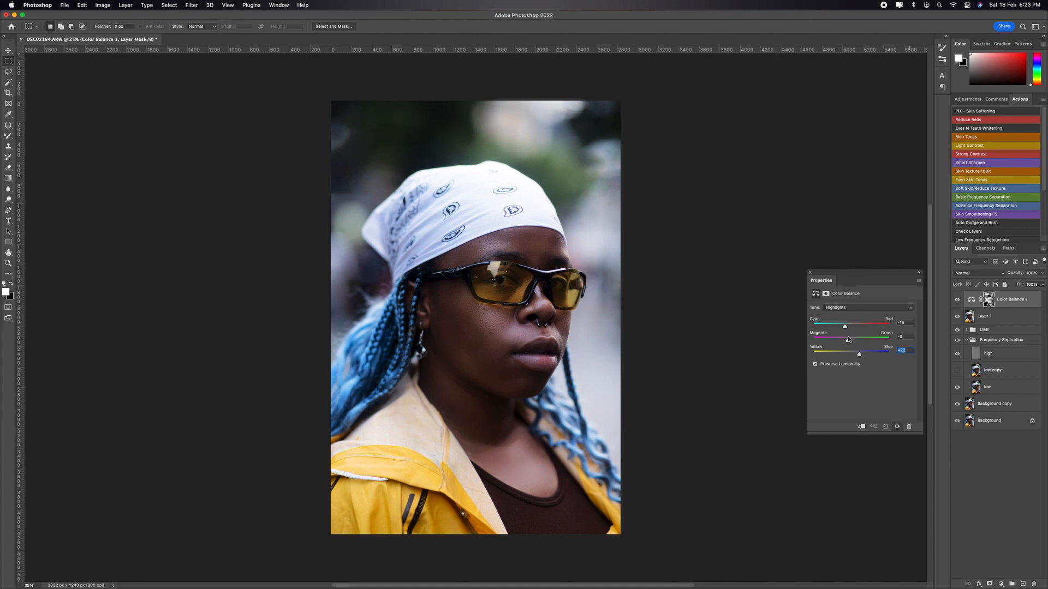
left_click(849, 309)
left_click(843, 290)
left_click_drag(846, 326, 853, 354)
Step: Shift the Color Balance midtones slightly toward cyan and magenta and more toward yellow
left_click(845, 307)
left_click(840, 324)
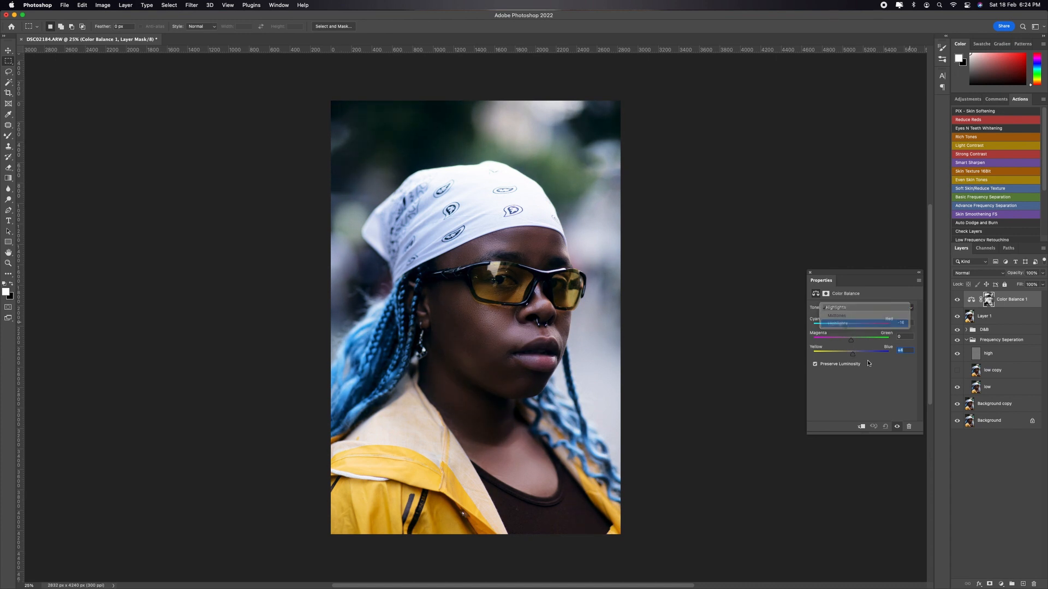
left_click(844, 307)
left_click(840, 298)
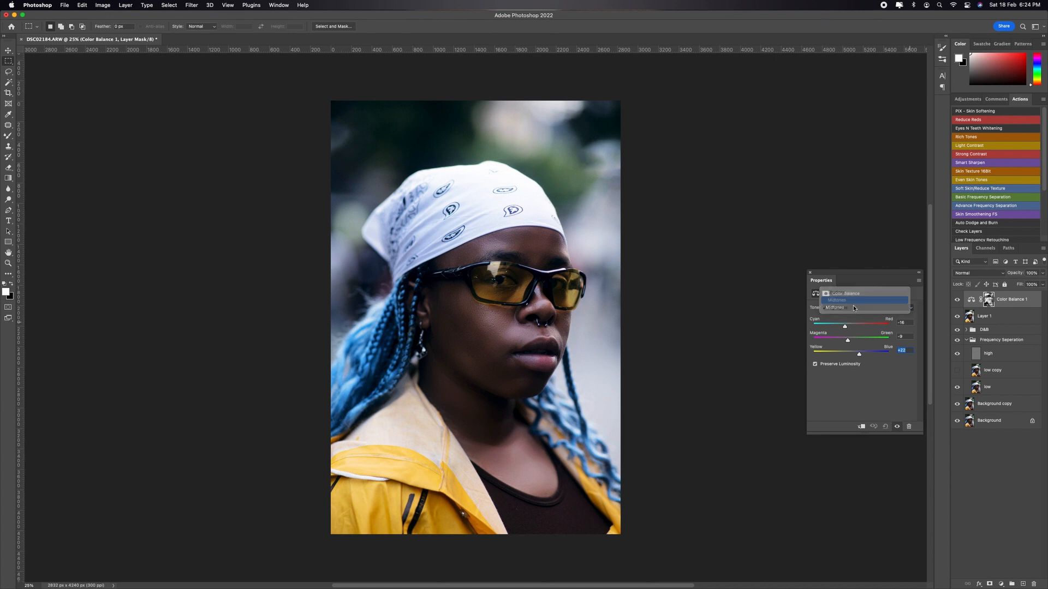
left_click_drag(851, 354, 848, 328)
Step: Fine-tune the shadows' Yellow-Blue balance to +5
left_click(861, 309)
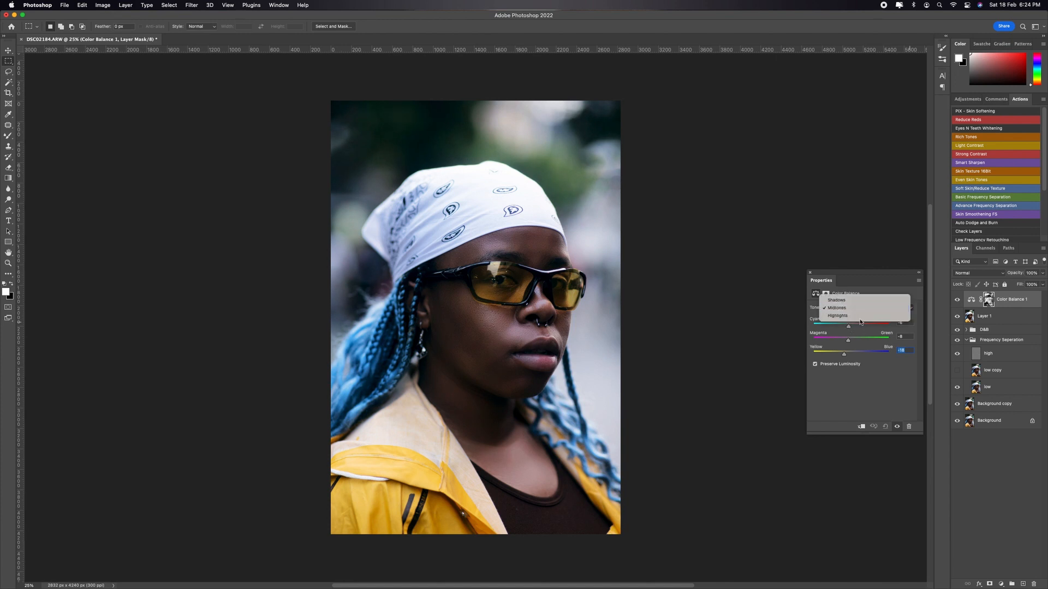
left_click(843, 301)
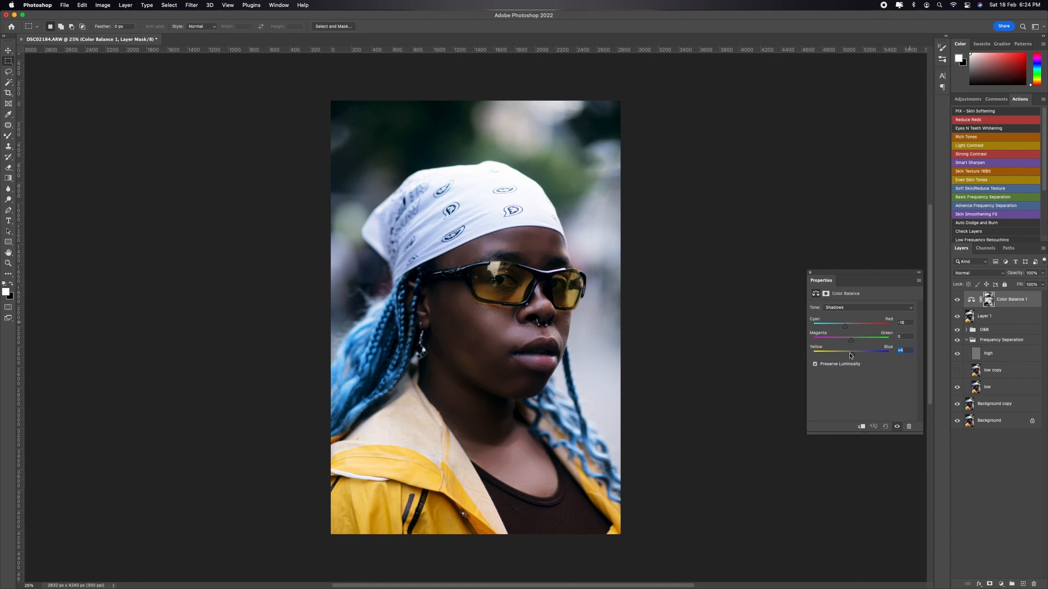
left_click_drag(850, 355, 854, 354)
Step: Add a Selective Color adjustment layer and set its Yellows to Cyan -50, Magenta +10, Yellow +3 and Black -7
left_click(998, 585)
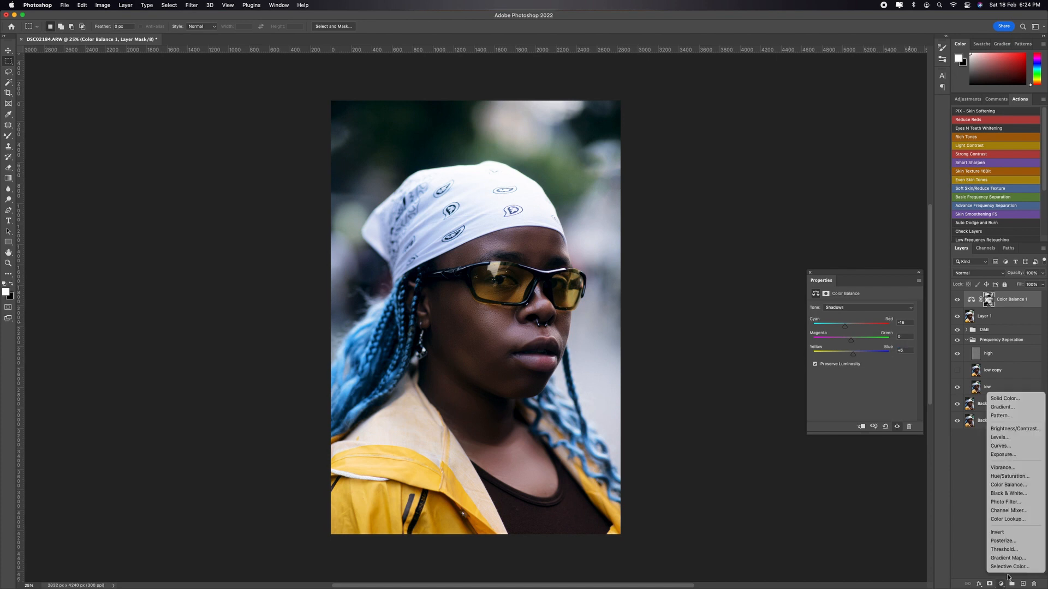
left_click(1010, 570)
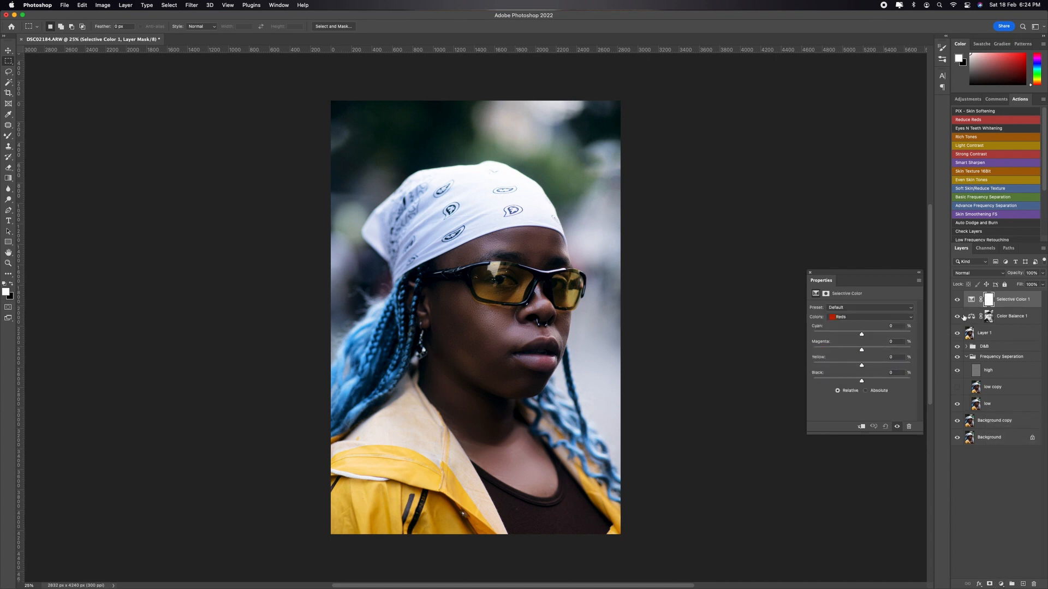
left_click(855, 319)
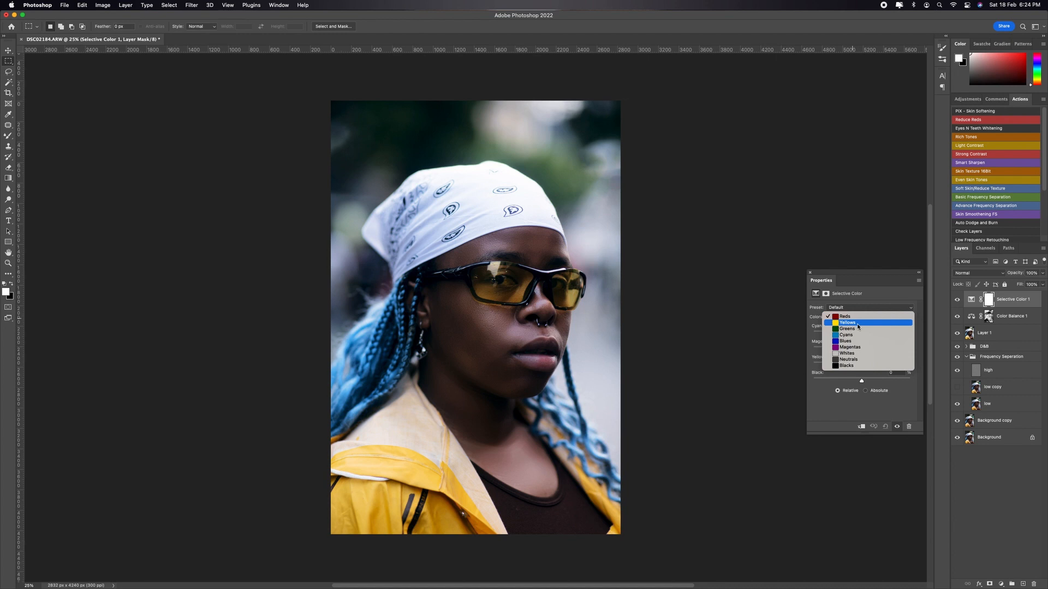
left_click(858, 325)
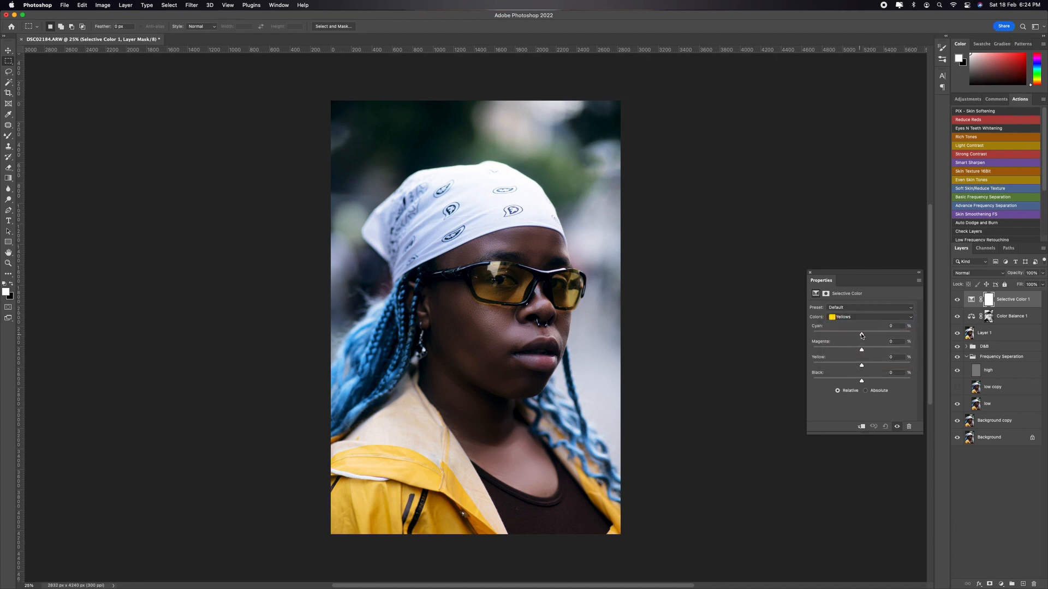
left_click_drag(824, 334, 838, 336)
left_click(850, 349)
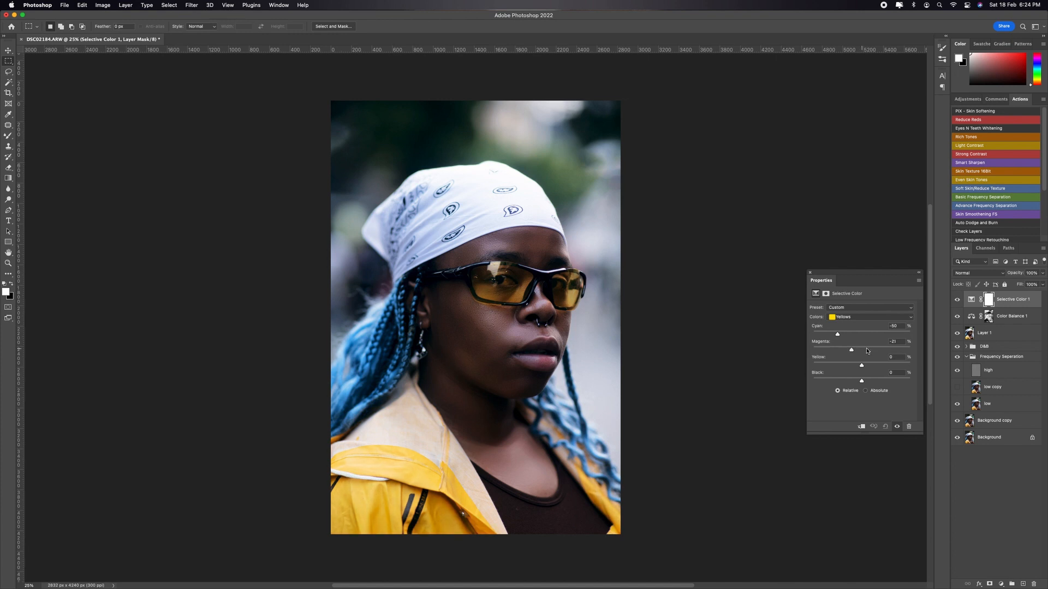
left_click_drag(850, 350, 861, 383)
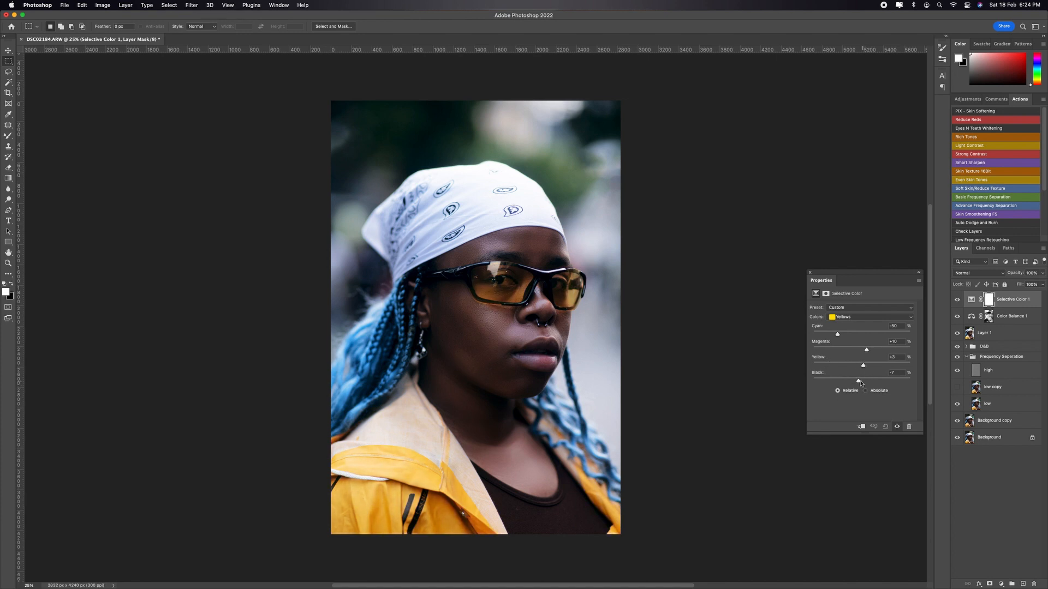
Step: In the Selective Color Greens, lower Cyan to its minimum, adjust Magenta, reduce Yellow, and set Black to -27
left_click(869, 317)
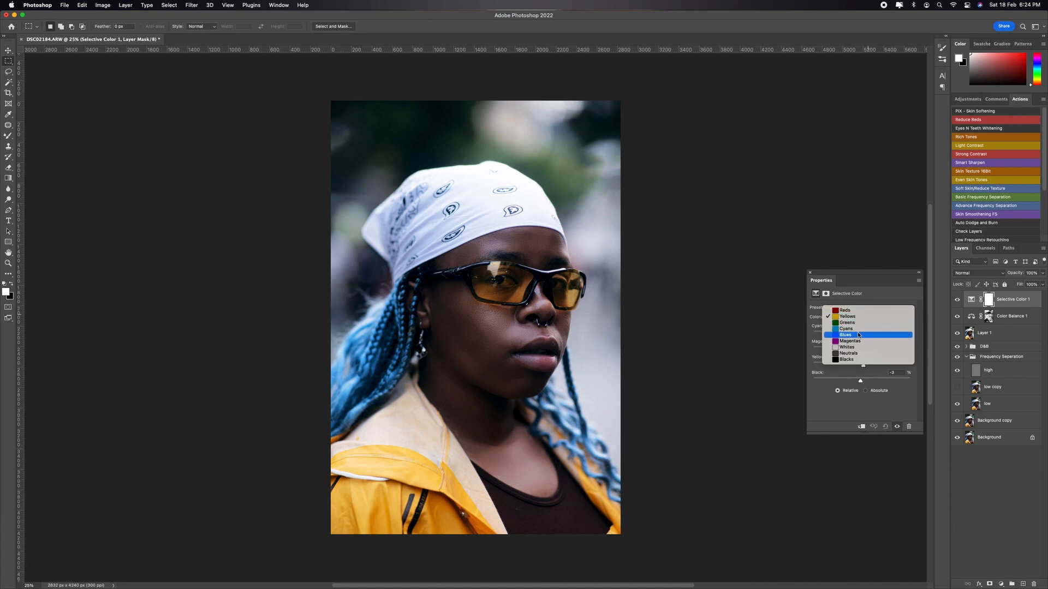
left_click(860, 324)
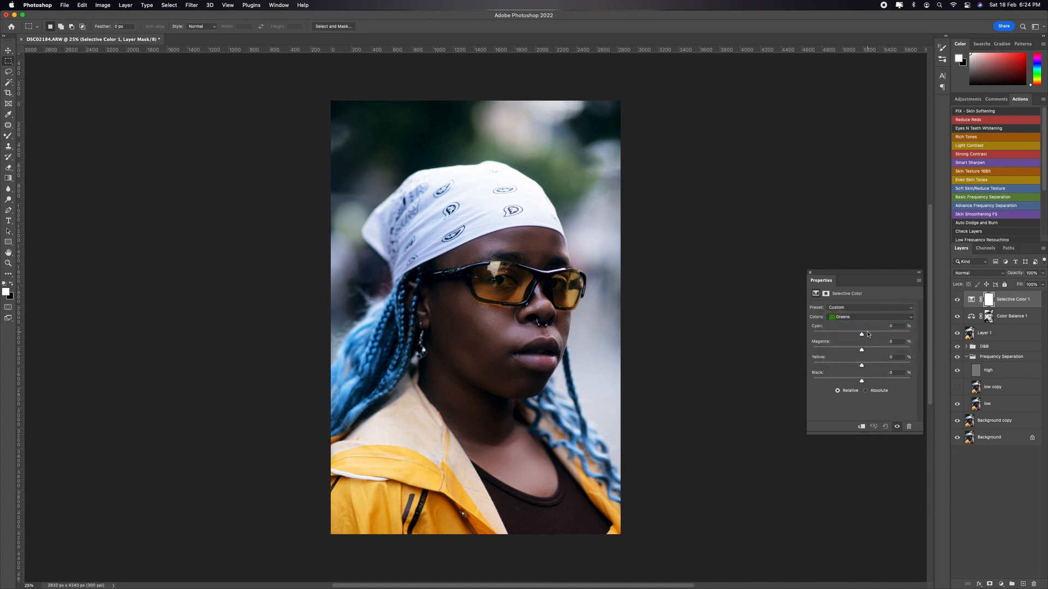
left_click_drag(862, 334, 795, 334)
left_click_drag(989, 318, 786, 337)
left_click_drag(865, 349, 924, 348)
left_click_drag(863, 366, 804, 367)
left_click_drag(961, 357, 876, 379)
Step: Set the Selective Color Whites to Cyan +87, Magenta -44, Yellow +48 and Black +25
left_click(865, 316)
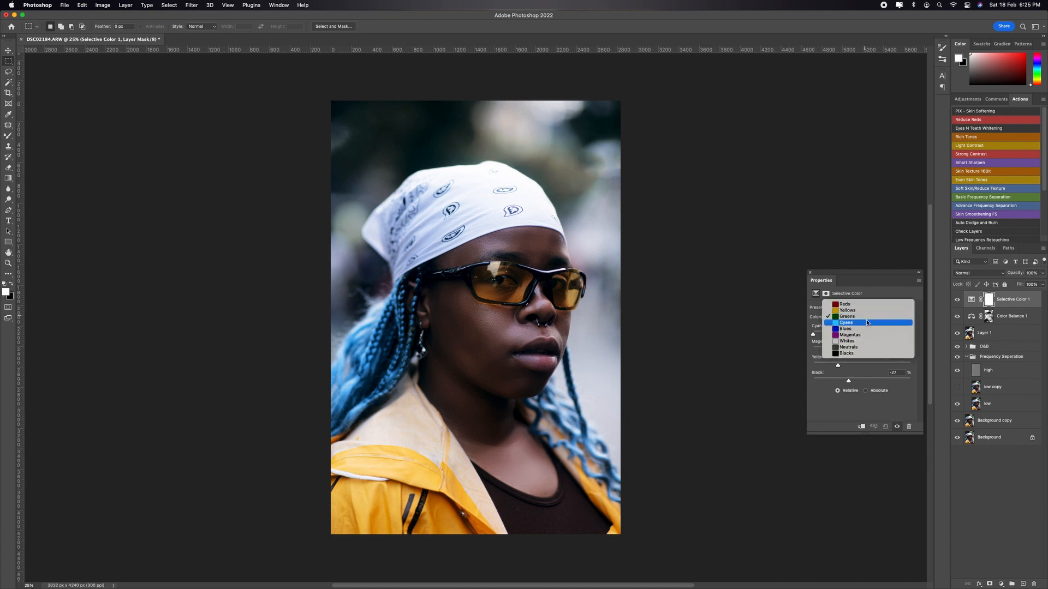
left_click(861, 342)
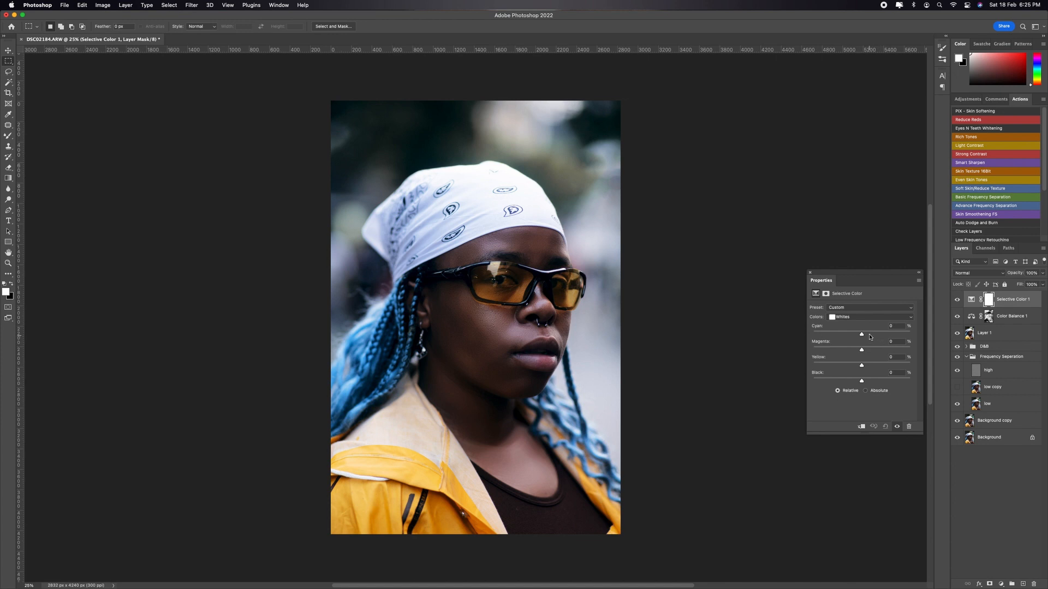
left_click_drag(869, 335, 905, 337)
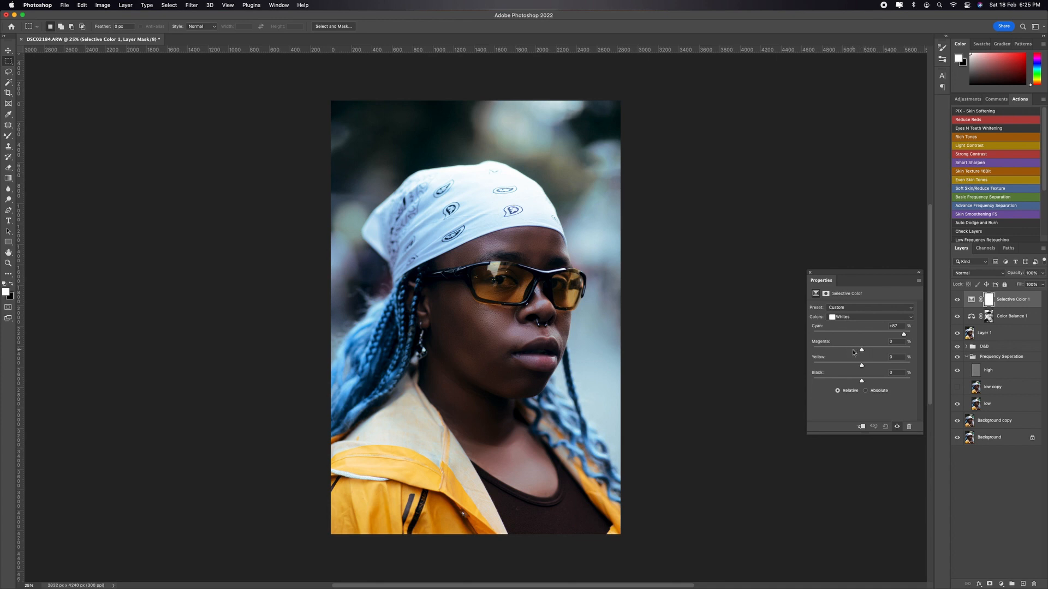
left_click_drag(861, 350, 885, 366)
left_click_drag(861, 380, 874, 379)
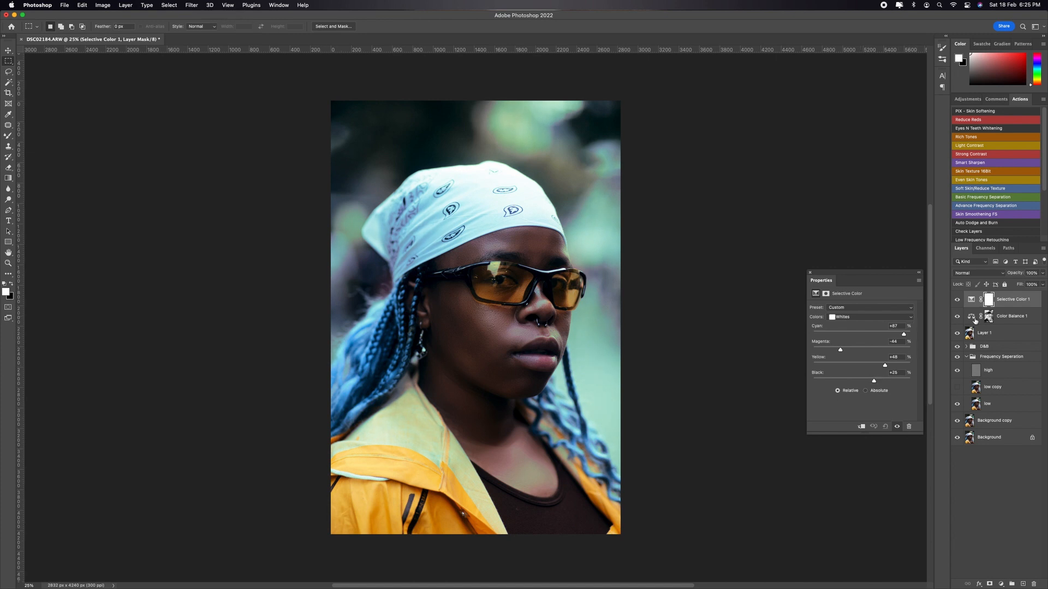
Step: Add a Black & White adjustment layer on top and set its blend mode to Luminosity
left_click(1003, 584)
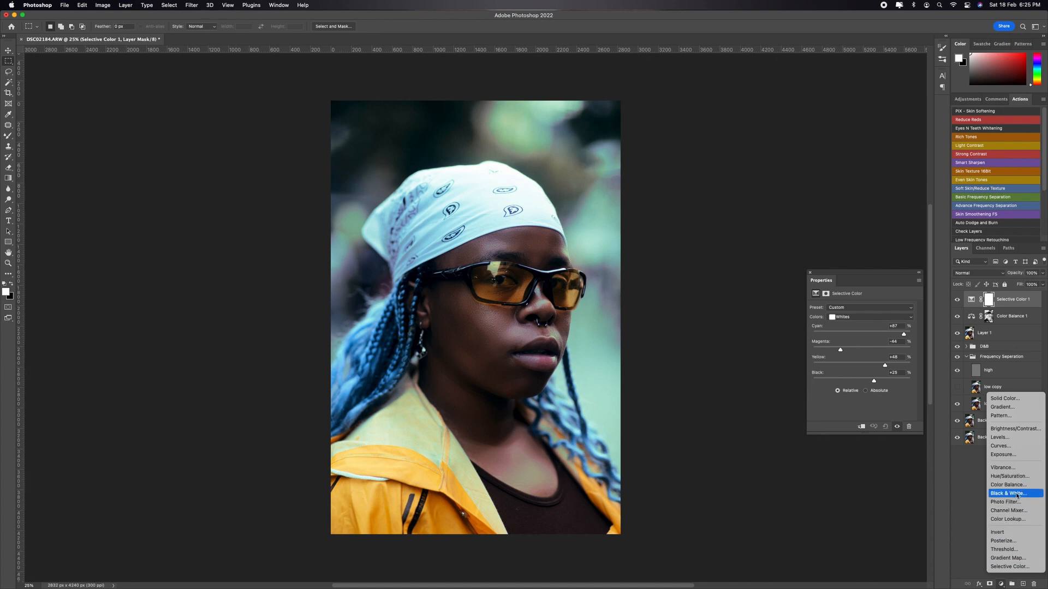
left_click(1017, 494)
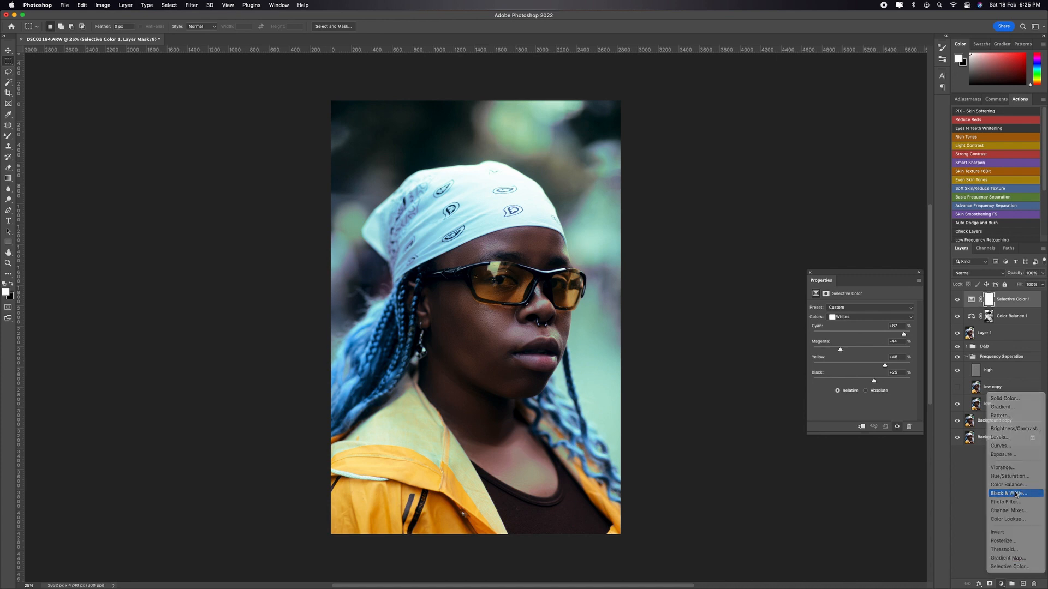
left_click(971, 277)
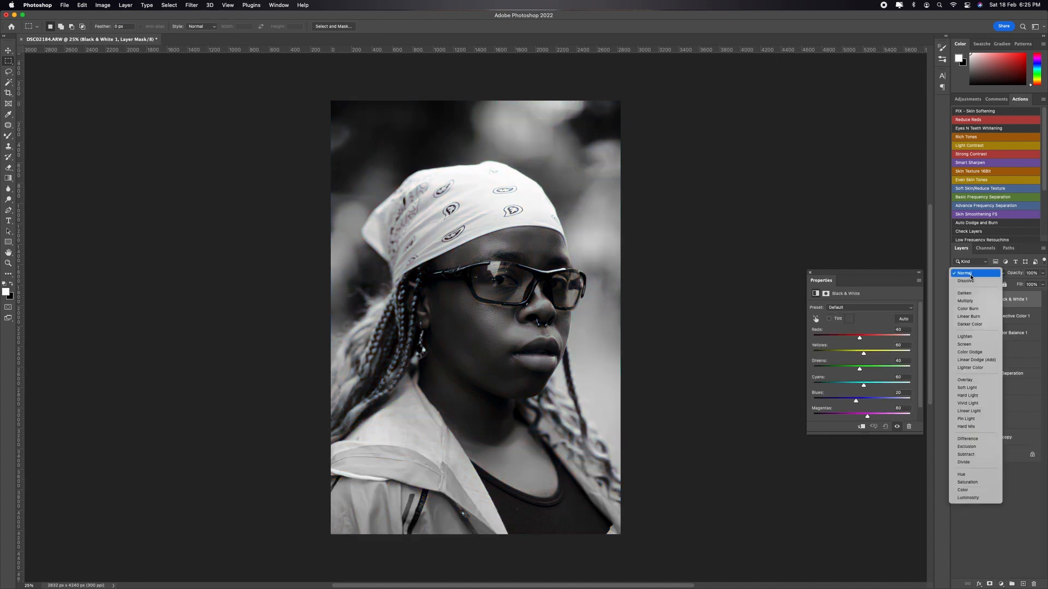
left_click(968, 498)
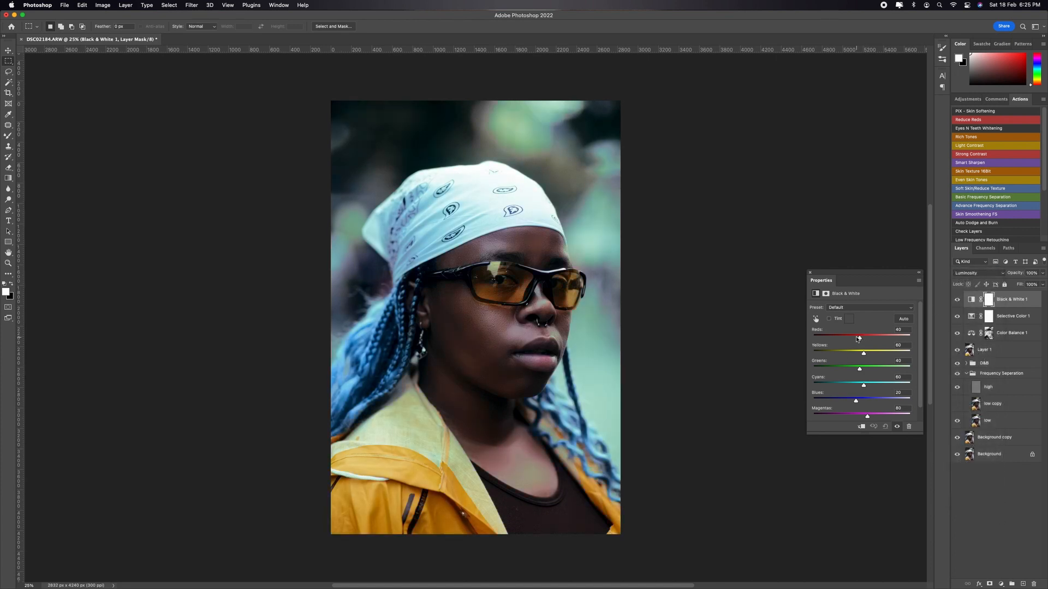
Step: In the Black & White adjustment, lower Reds slightly and raise Yellows to 75, and close its properties
left_click_drag(860, 337, 867, 353)
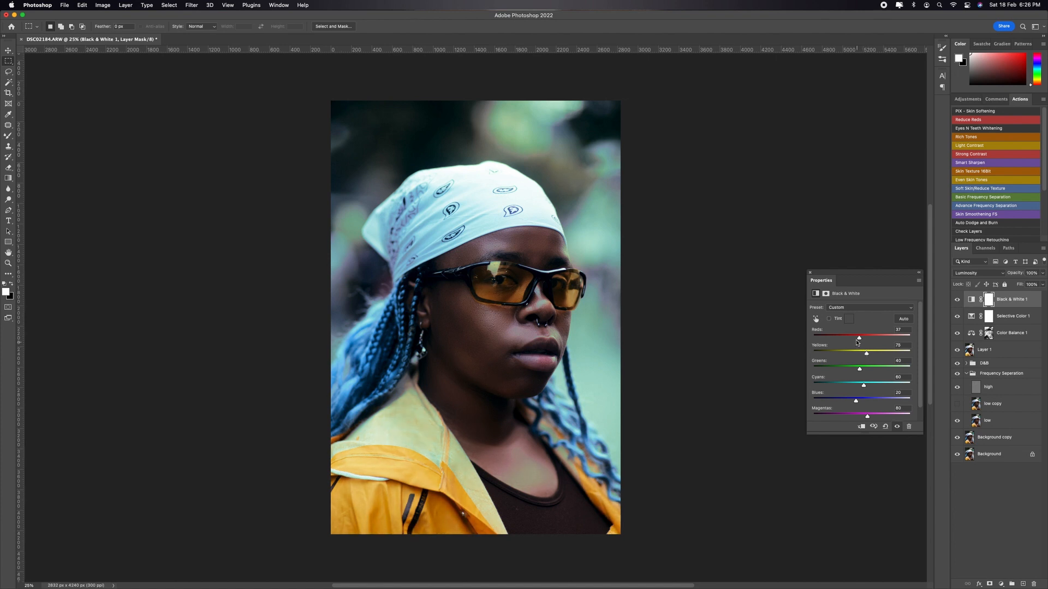
left_click_drag(860, 338, 860, 339)
left_click(812, 272)
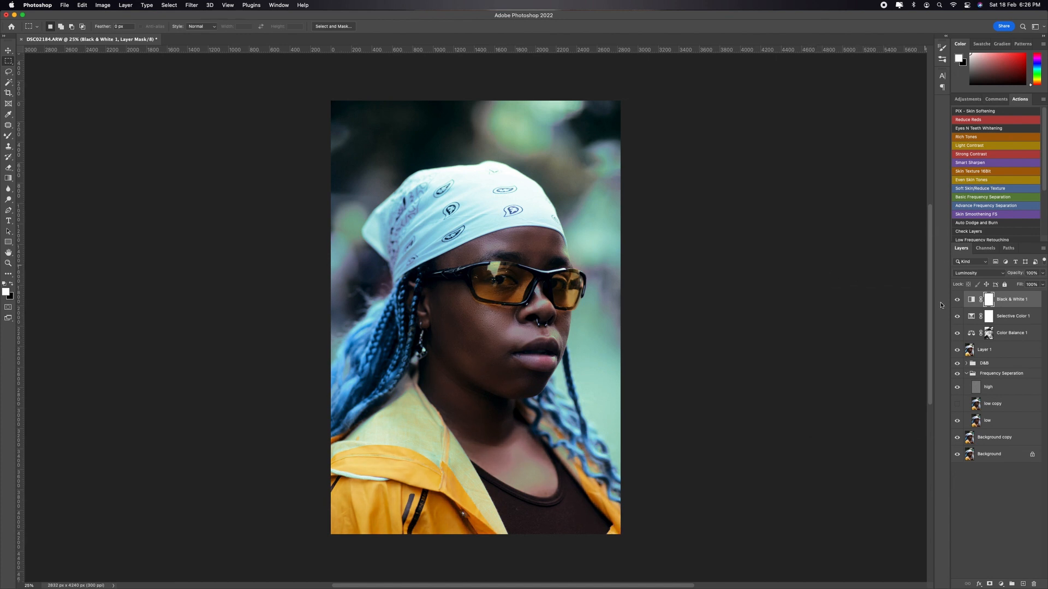
Step: Add a Photo Filter layer using Warming Filter (85) at 27% density and place it directly below the Selective Color layer
left_click(999, 586)
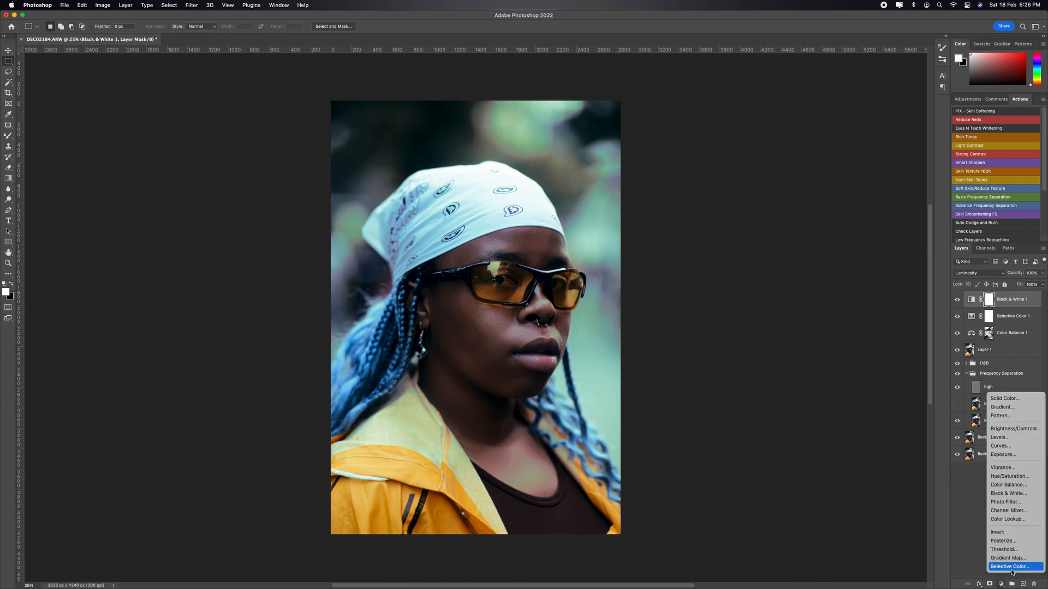
left_click(1021, 506)
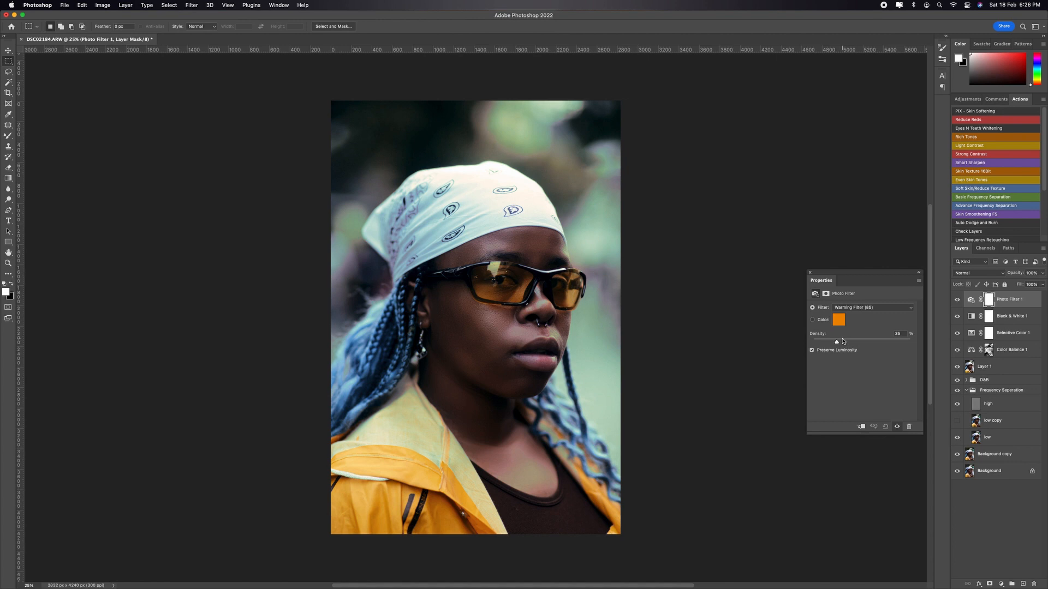
left_click_drag(846, 339, 858, 339)
mouse_move(856, 342)
left_mouse_down()
mouse_move(826, 342)
mouse_move(836, 342)
left_mouse_up()
left_click_drag(837, 342, 841, 342)
left_click(1030, 299)
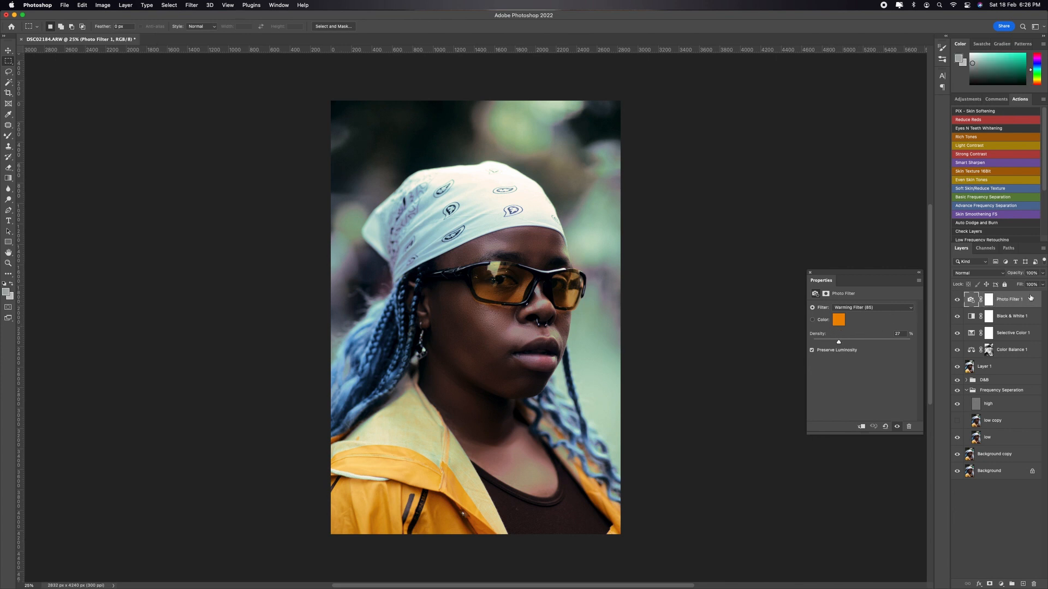
left_click_drag(1015, 300, 1014, 335)
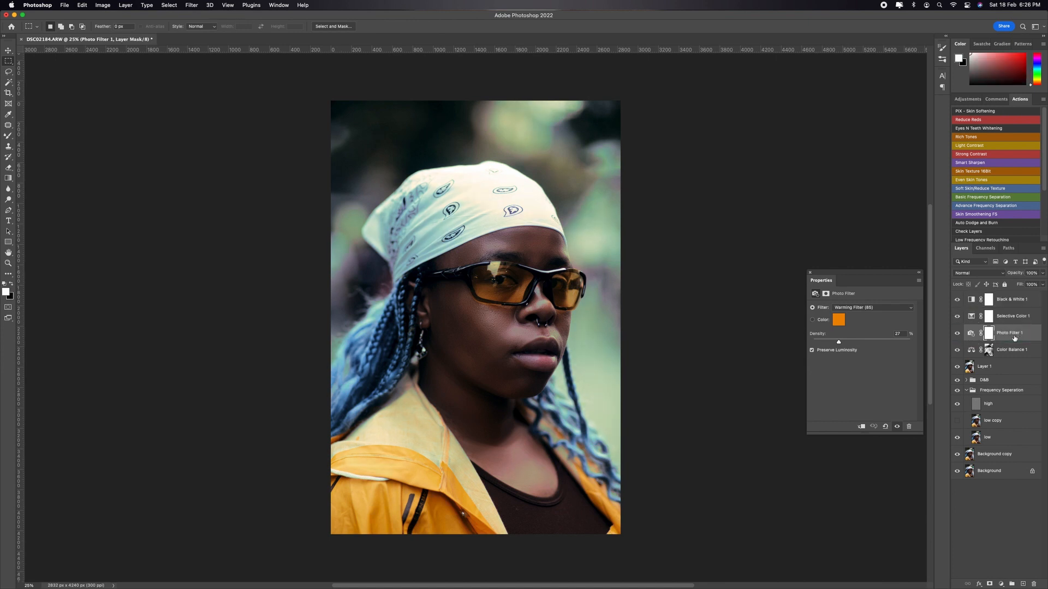
Step: Compare the image with the Photo Filter layer on and off, and slightly lower that layer's opacity
left_click(957, 334)
left_click(958, 334)
left_click(958, 335)
left_click(957, 334)
left_click(958, 334)
left_click(958, 335)
left_click_drag(1017, 274, 1008, 274)
Step: Stamp all visible layers into a new layer above Black & White and open it in the Camera Raw Filter
left_click(1017, 300)
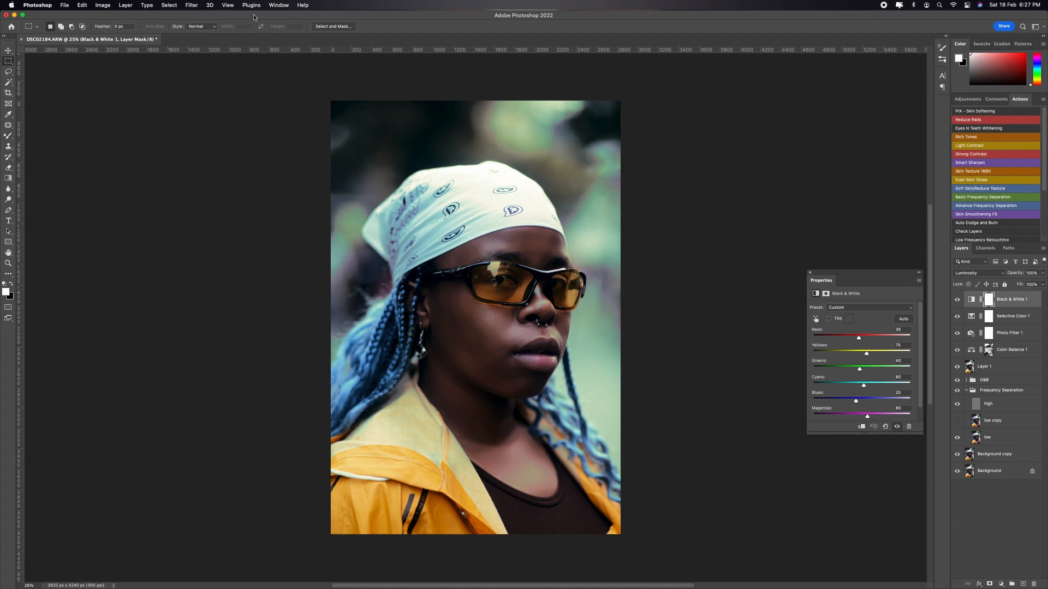
key("super+alt+shift+e")
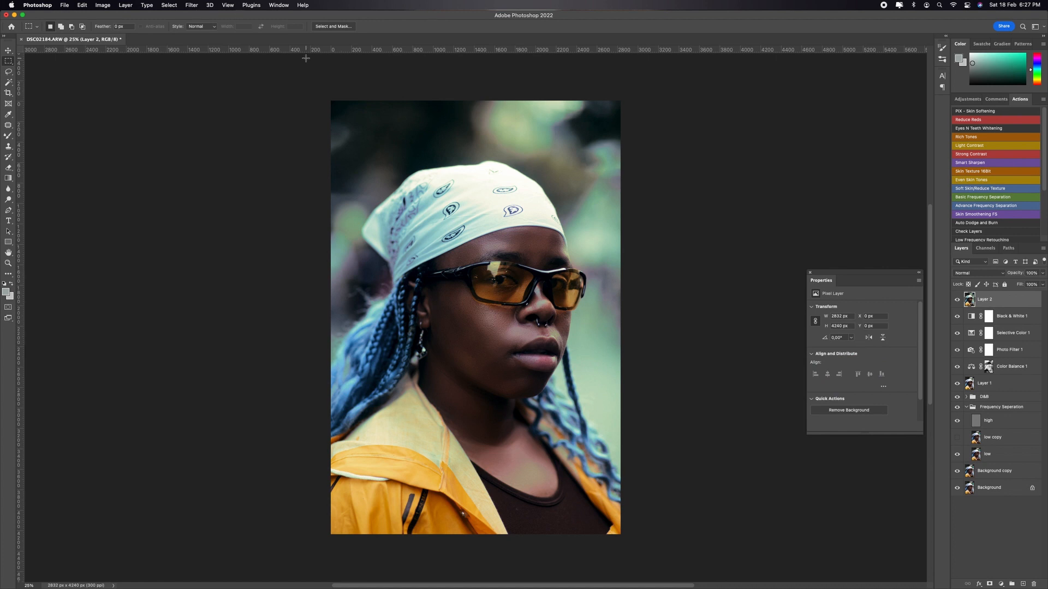
left_click(200, 6)
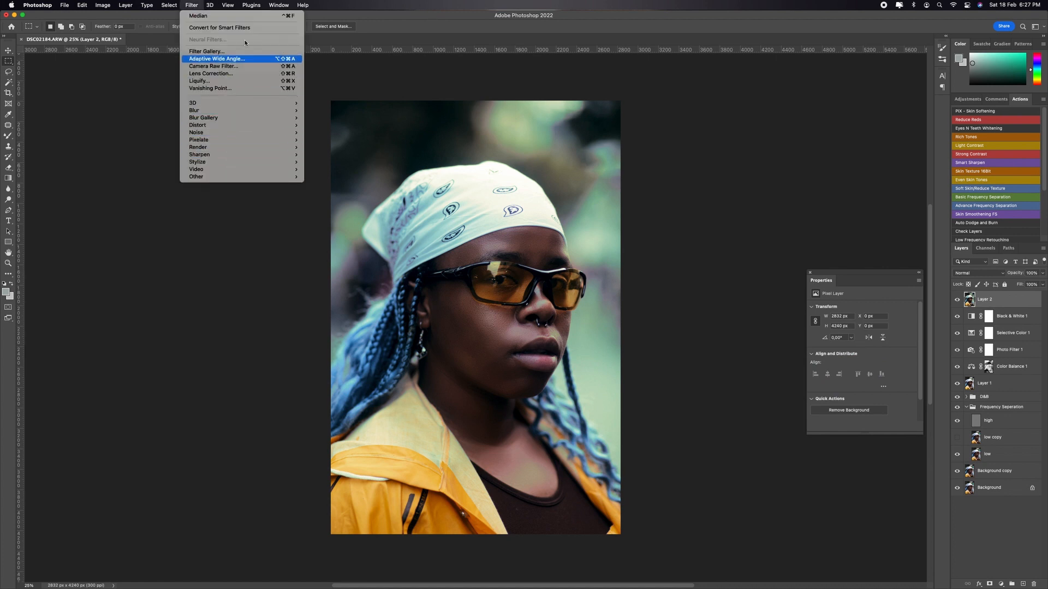
left_click(242, 66)
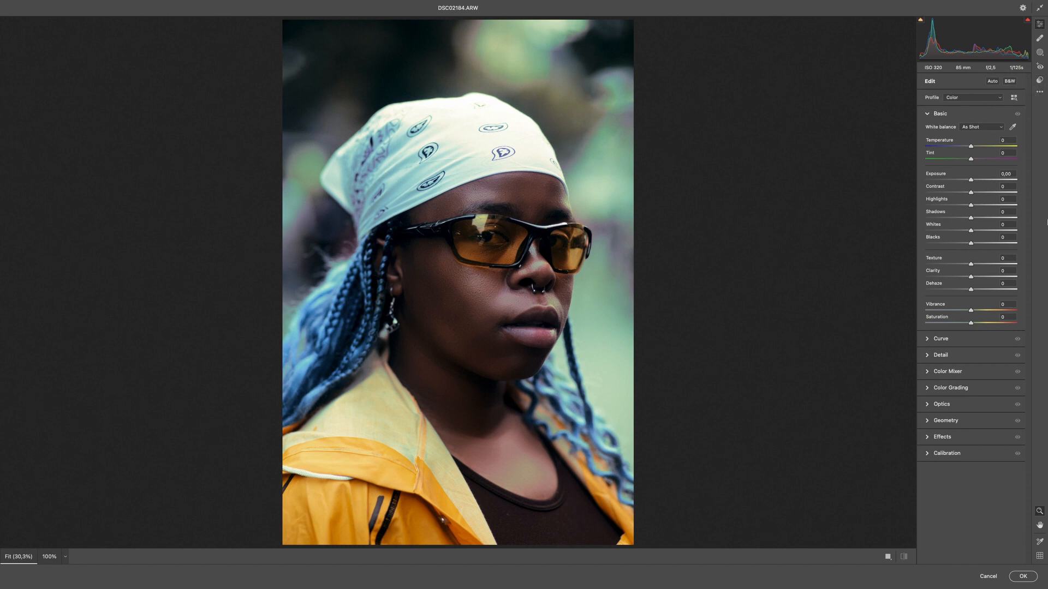
left_click_drag(981, 207, 967, 231)
double_click(981, 207)
double_click(969, 232)
Step: Browse the Camera Raw user presets for a film look, down to the Kodak Ektar and Kodak Gold presets
left_click(1039, 80)
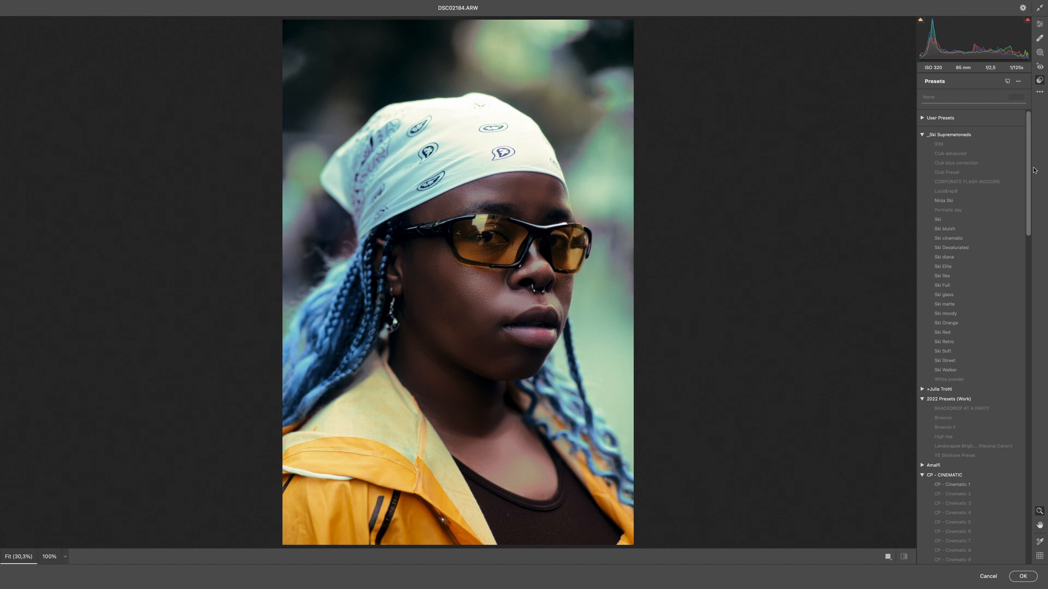
left_click_drag(1029, 187, 1045, 147)
left_click(923, 119)
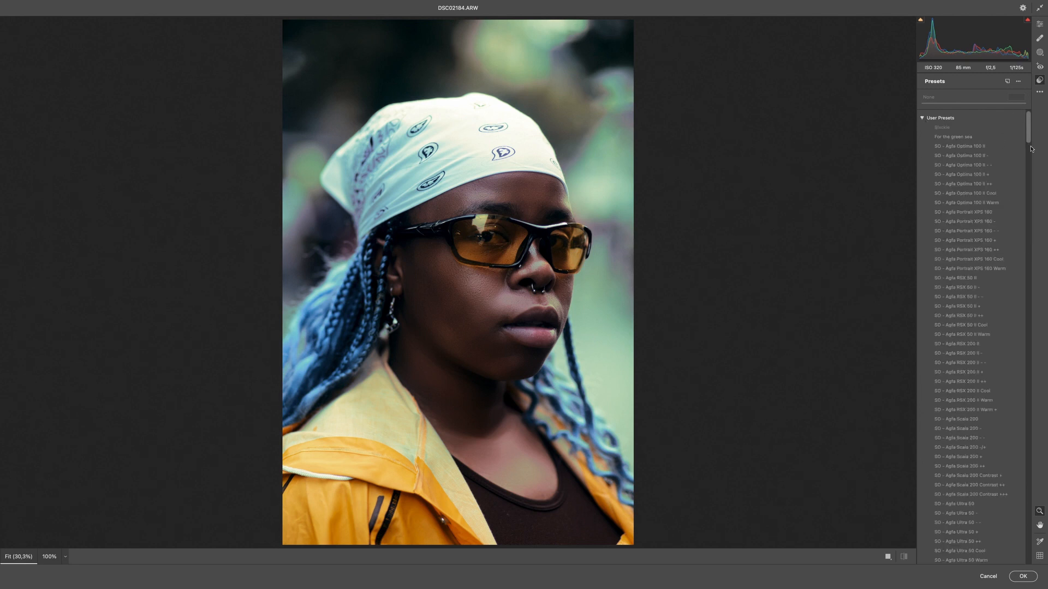
left_click_drag(1029, 121, 994, 108)
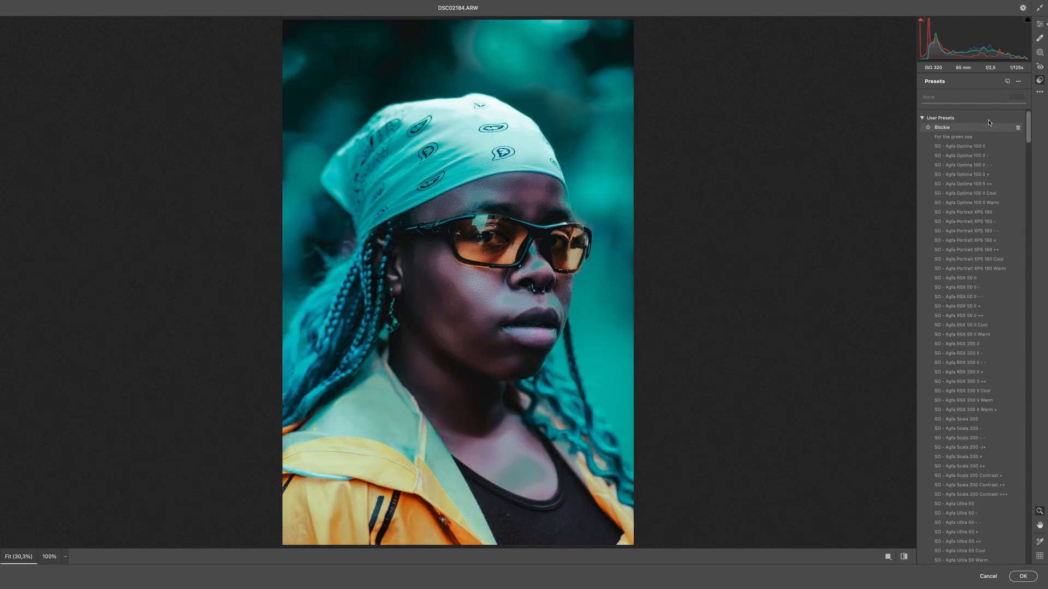
left_click_drag(1027, 134, 1046, 345)
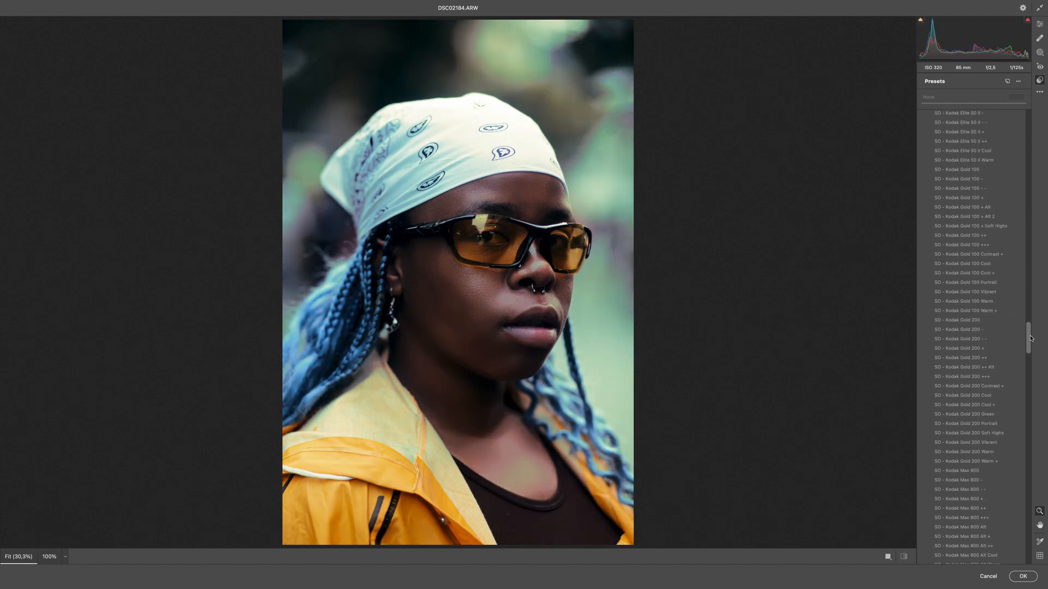
left_click_drag(1030, 336, 1031, 327)
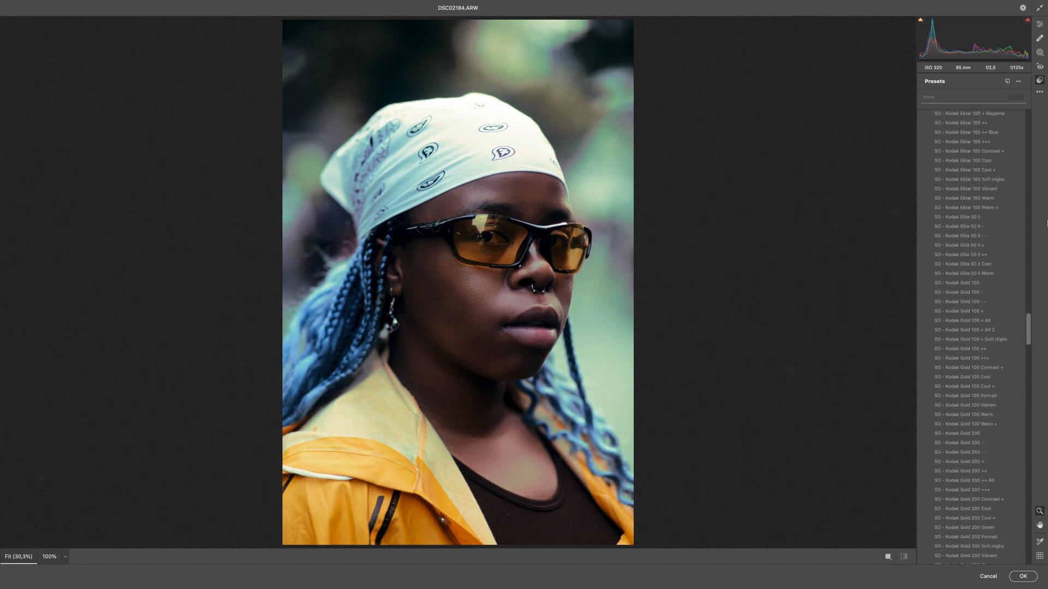
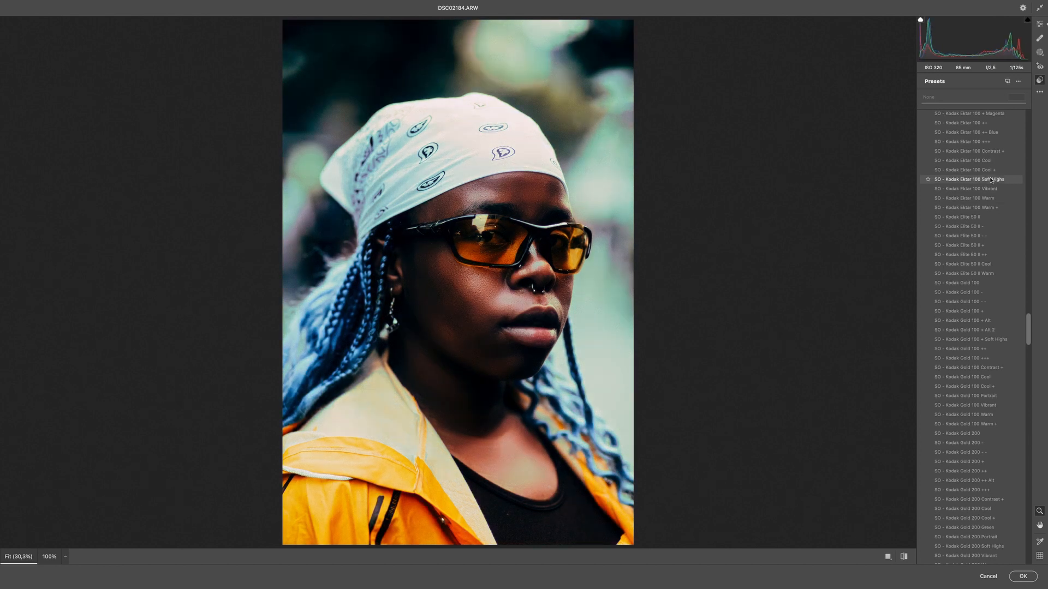
Step: Find the Kodak Ektachrome looks among the user presets and apply SO - Kodak Ektachrome 64
scroll(1000, 153, "up", 1)
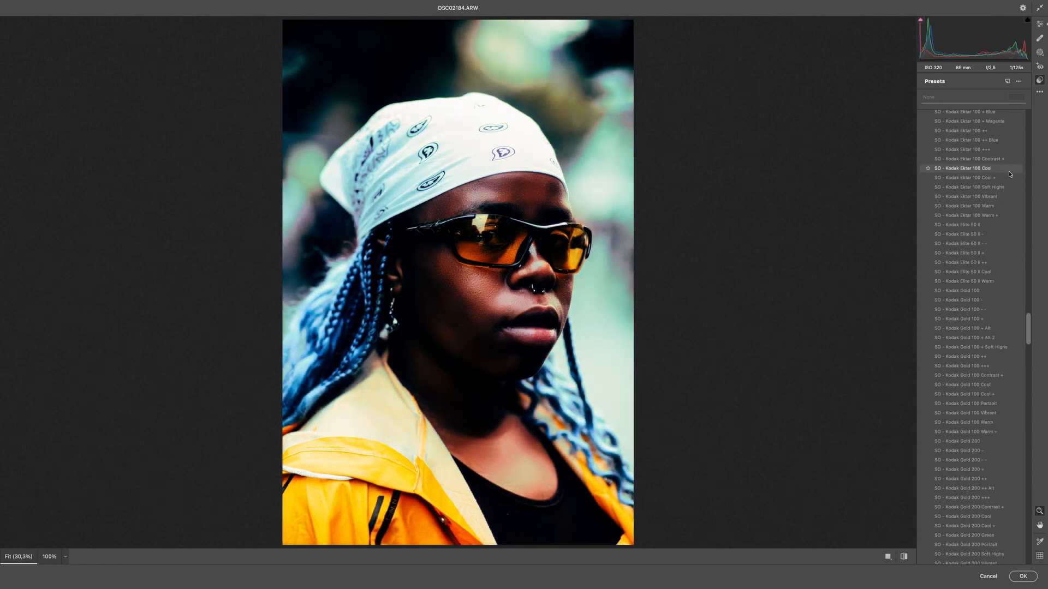
left_click_drag(1032, 336, 1035, 313)
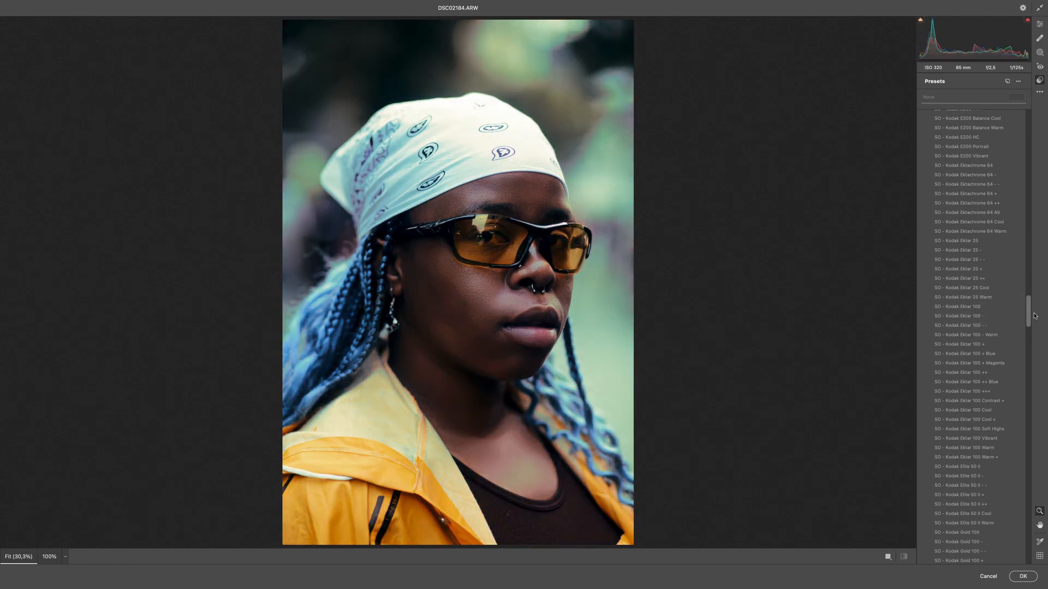
left_click_drag(1029, 317, 1029, 303)
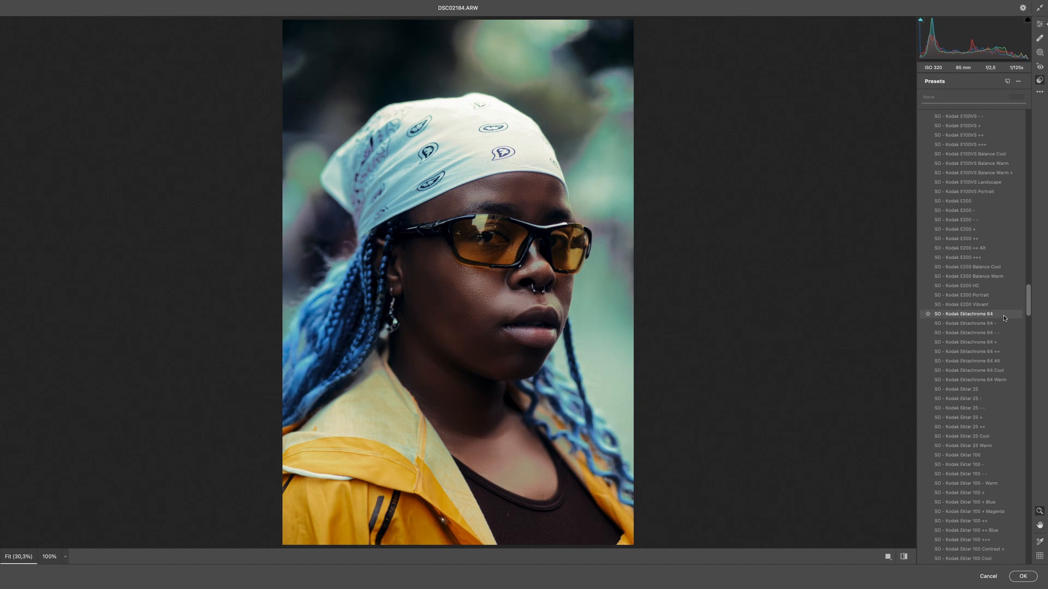
left_click(1003, 315)
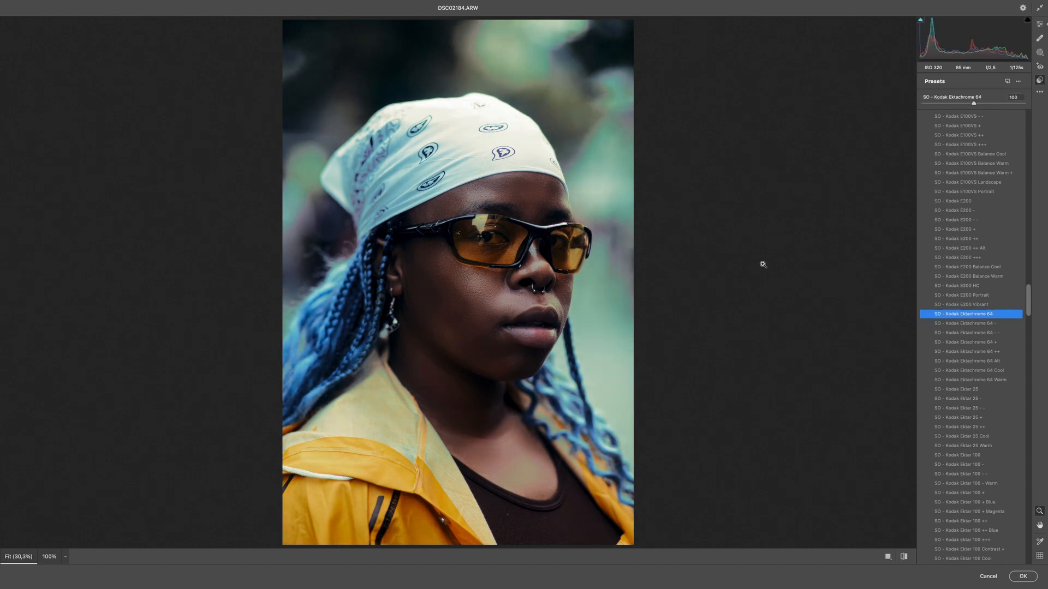
Step: Compare the portrait before and after the Ektachrome 64 preset several times
key("p")
key("p")
key("p")
key("p")
key("p")
key("p")
key("p")
key("p")
key("p")
key("p")
Step: Fine-tune the preset's basic tones, setting Highlights to -14 and Shadows to +8
left_click(1040, 24)
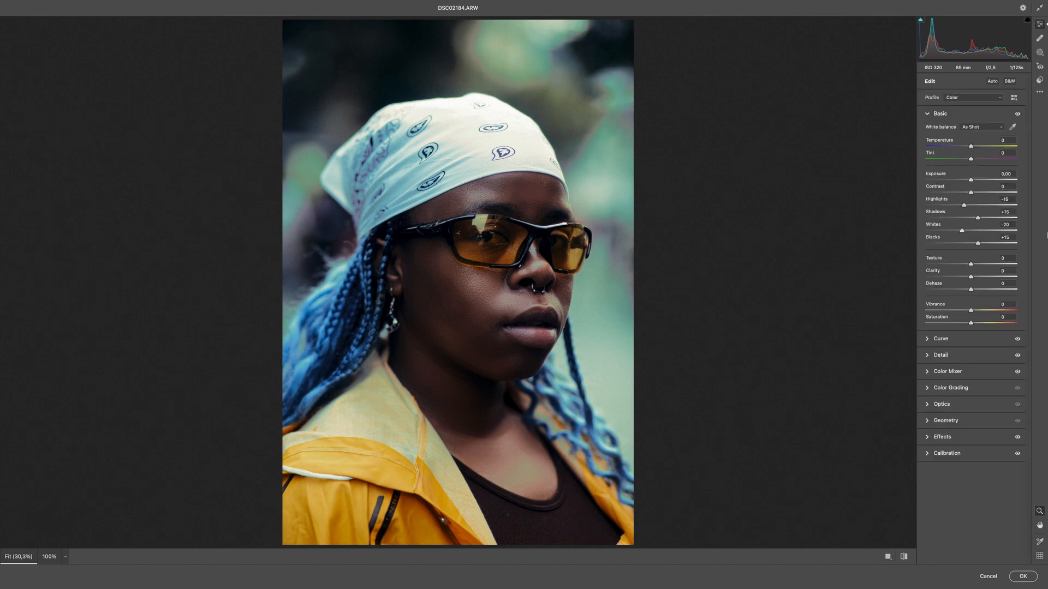
left_click_drag(977, 218, 965, 209)
Step: Set the film grain effect to an amount of 25 and a roughness of 75, checking it on the face
left_click(943, 437)
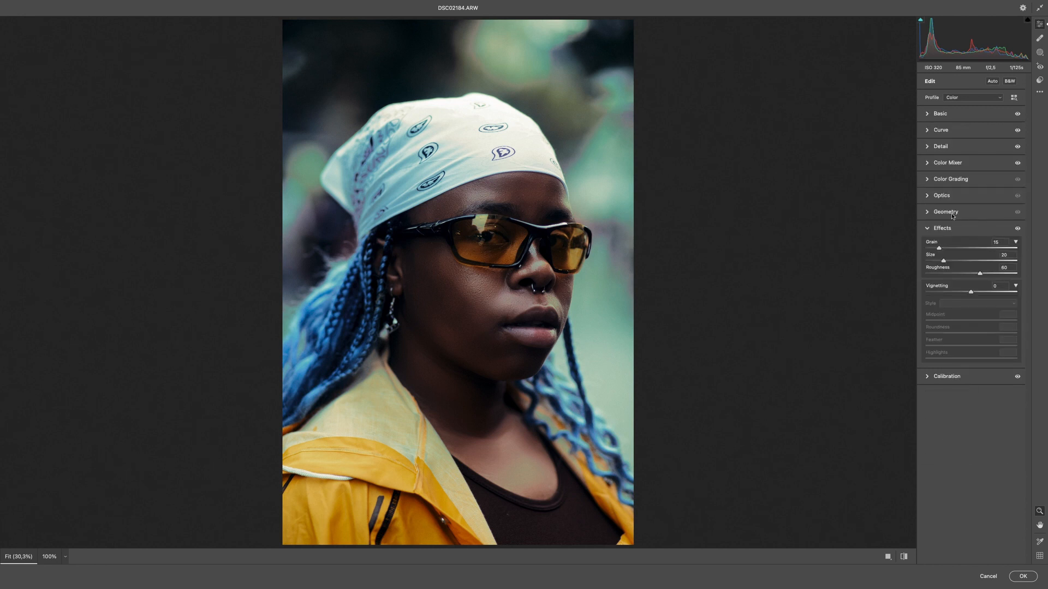
left_click(948, 248)
left_click_drag(948, 248, 949, 248)
scroll(494, 210, "up", 3)
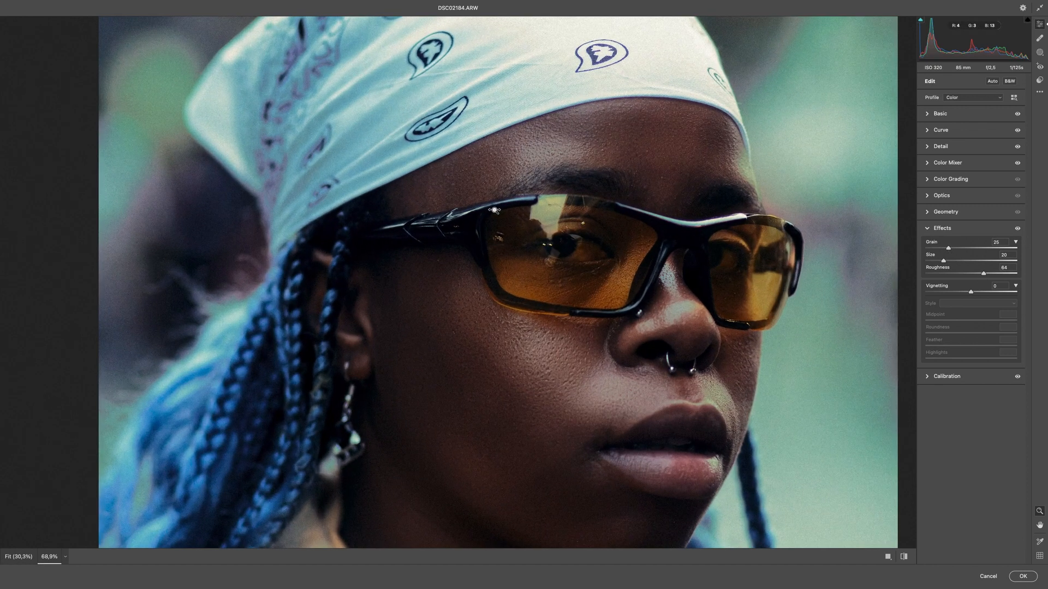
scroll(495, 210, "up", 1)
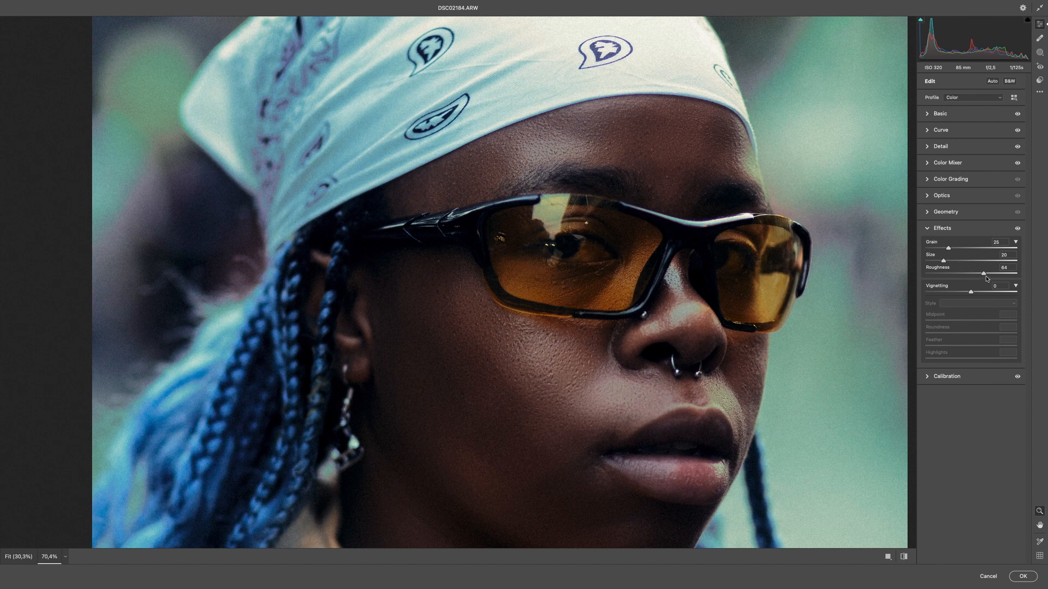
left_click_drag(993, 275, 993, 276)
left_click(615, 417)
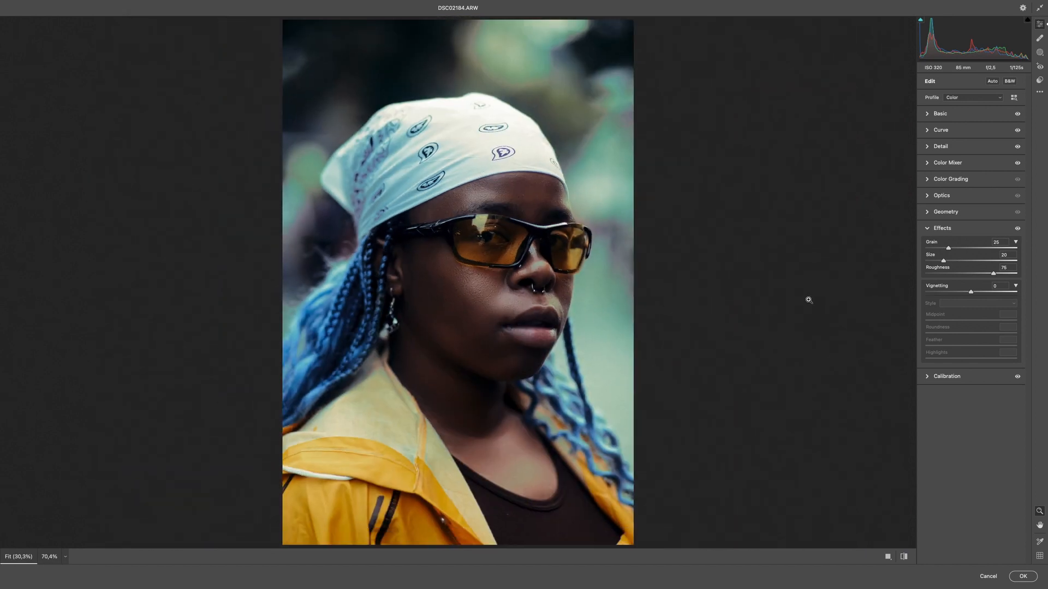
left_click_drag(994, 275, 996, 277)
Step: Try a slightly warmer white balance temperature and reset it
left_click(960, 115)
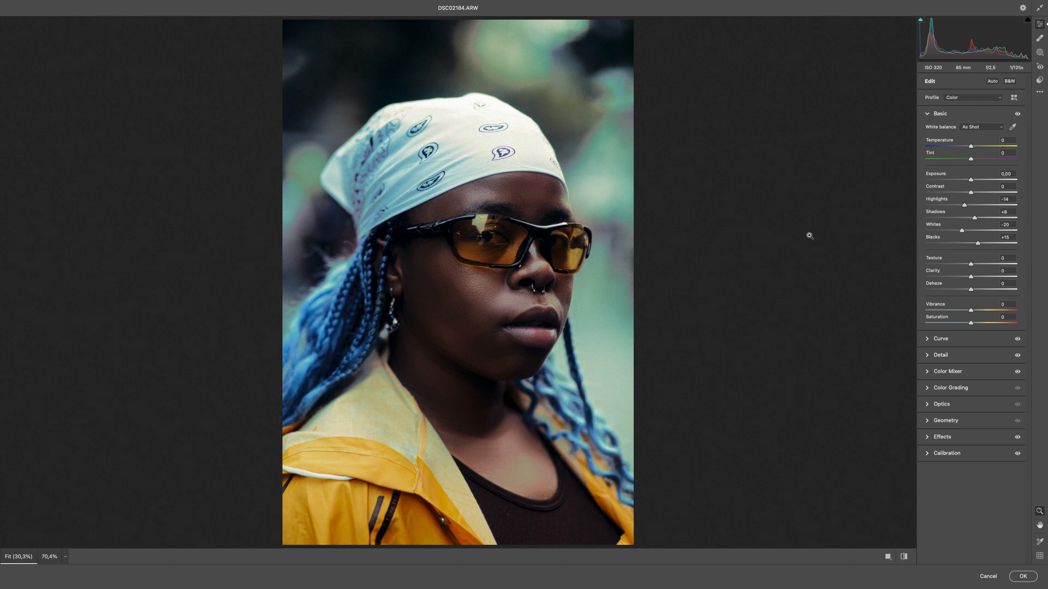
left_click_drag(970, 147, 974, 147)
double_click(973, 146)
Step: Tint the highlights slightly yellow with Color Grading, checking the effect on and off, and apply the Camera Raw Filter
left_click(949, 388)
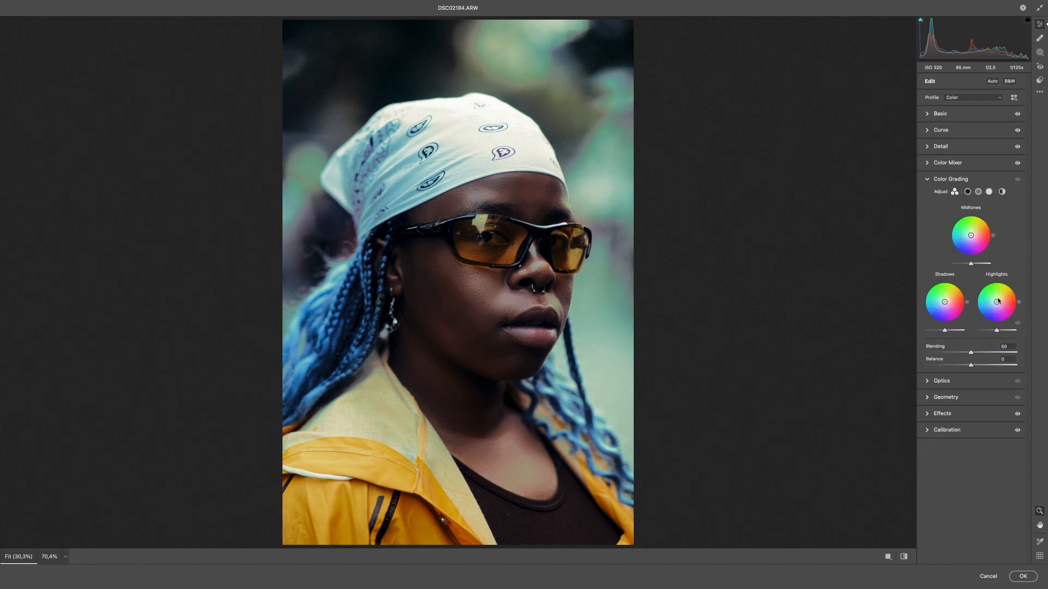
left_click_drag(998, 301, 1000, 299)
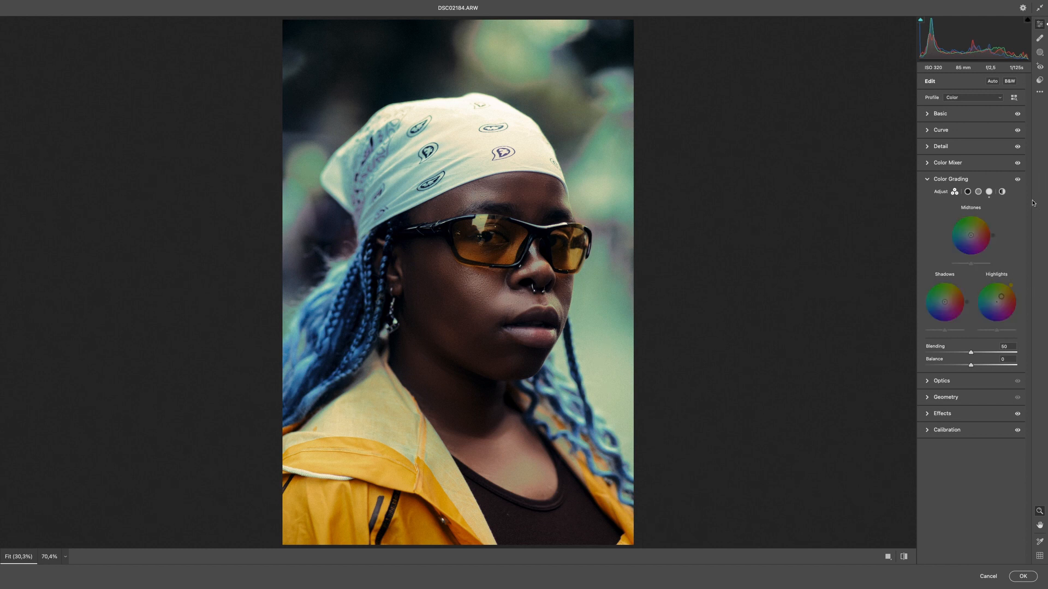
left_click(1018, 180)
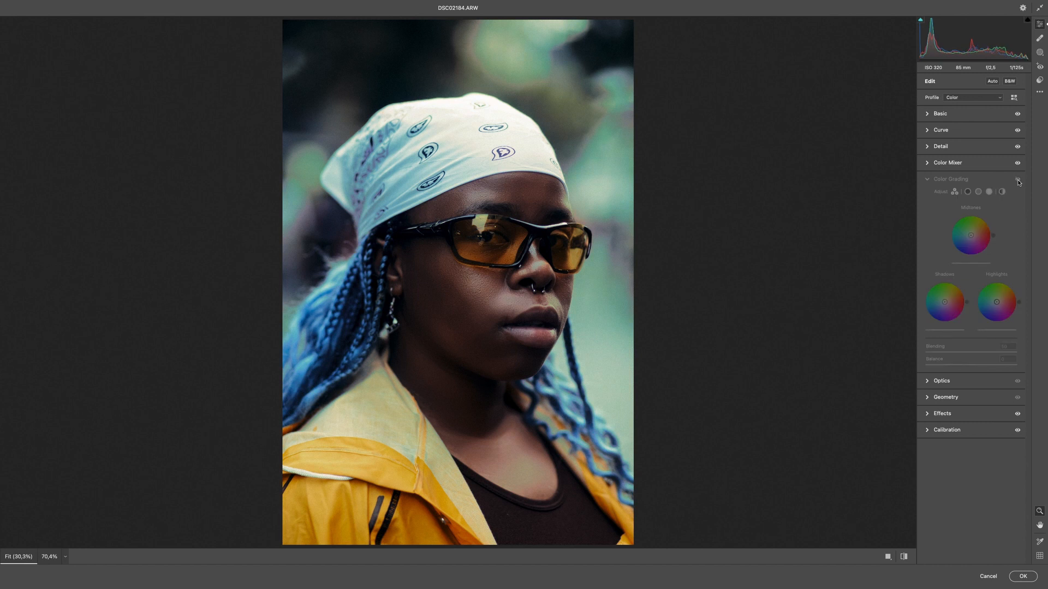
left_click(1018, 180)
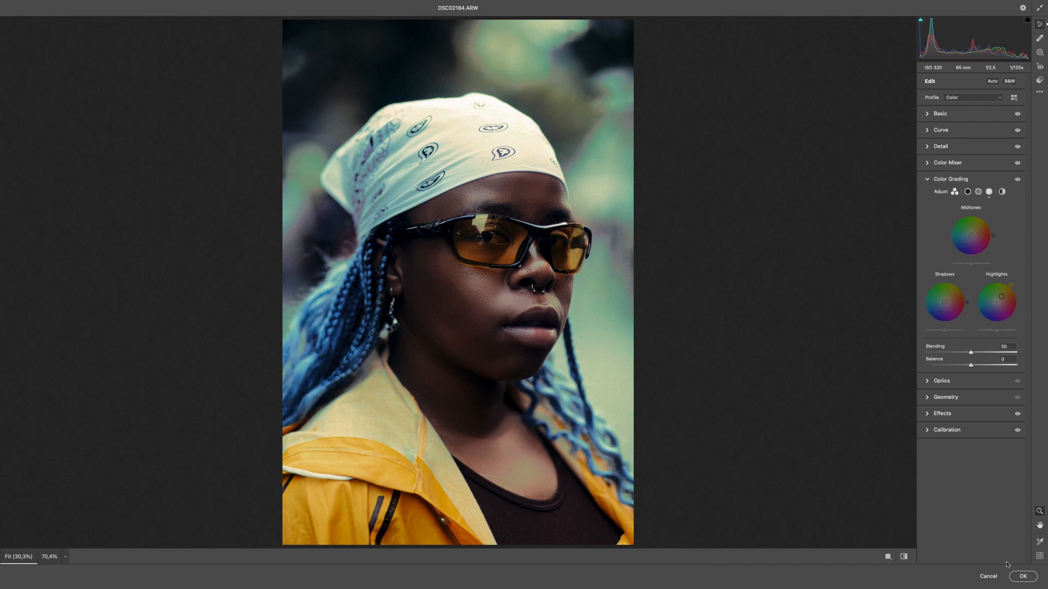
left_click(1018, 577)
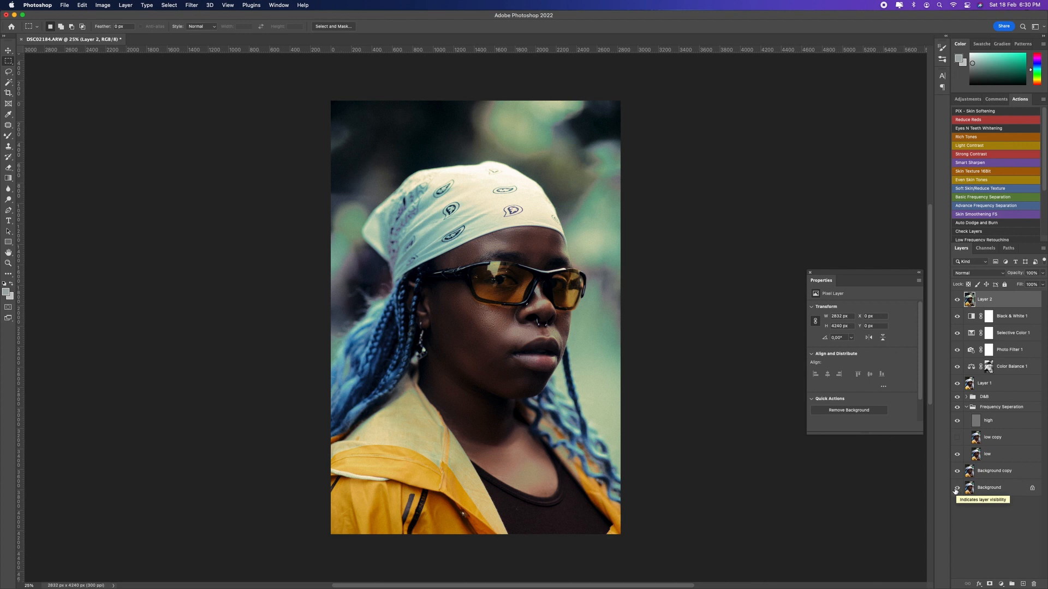
Step: Compare the finished edit with the original photo by isolating the Background layer and restoring all layers
left_click(956, 488, "alt")
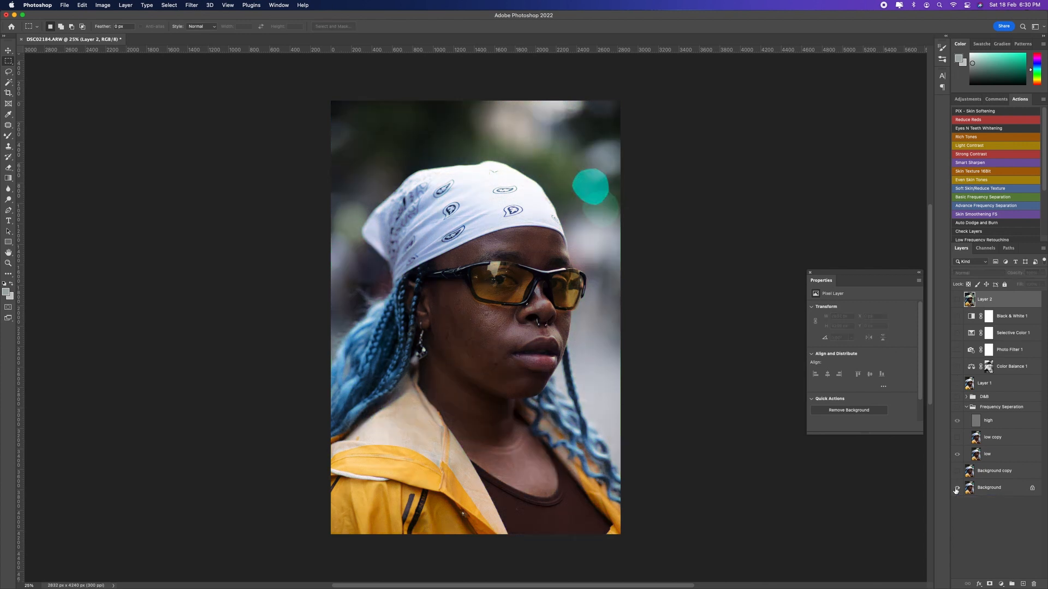
left_click(956, 489, "alt")
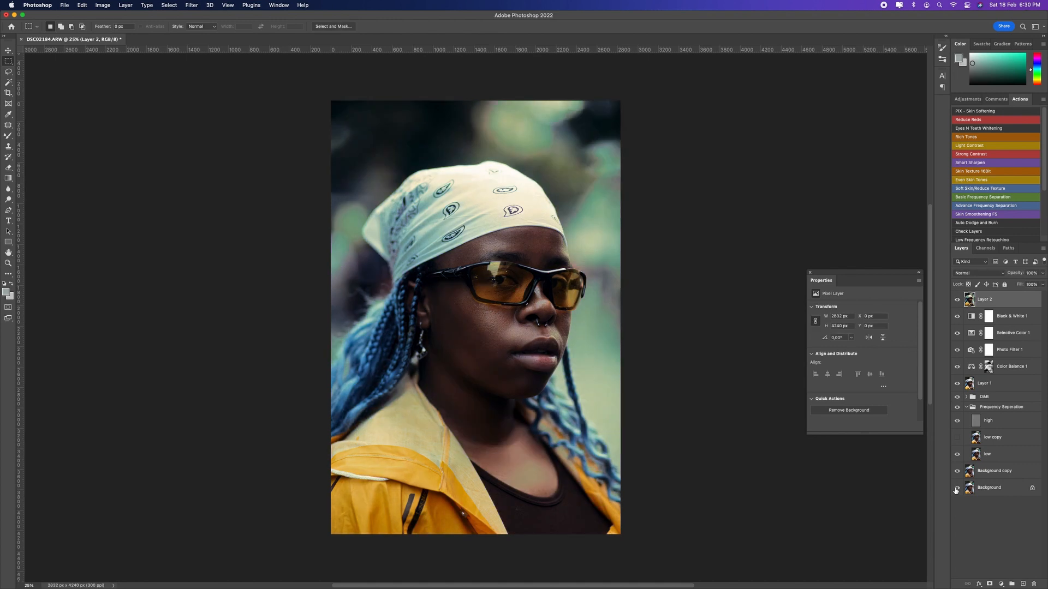
left_click(955, 488, "alt")
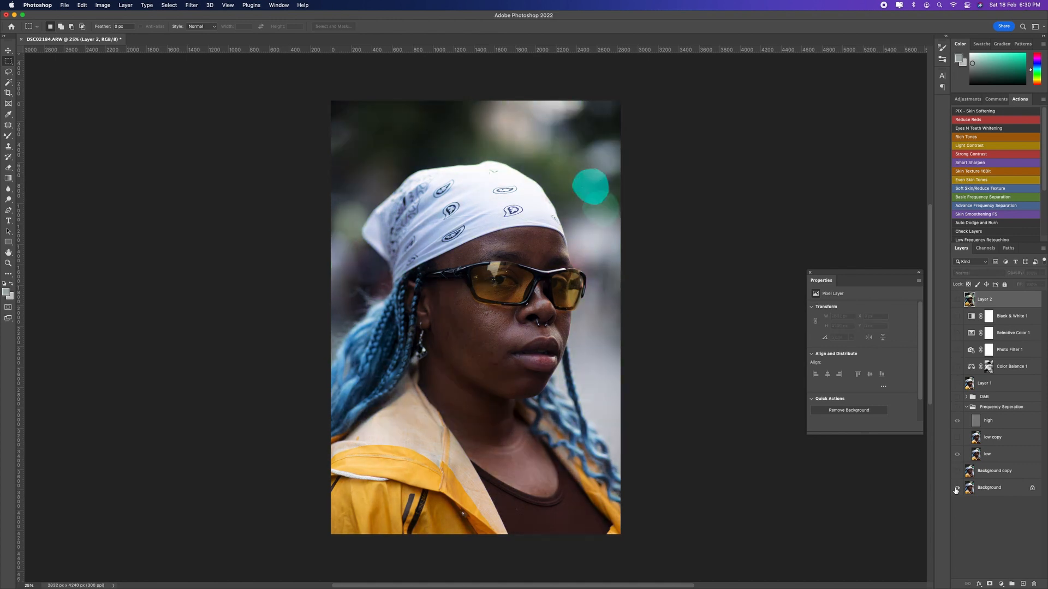
left_click(955, 489, "alt")
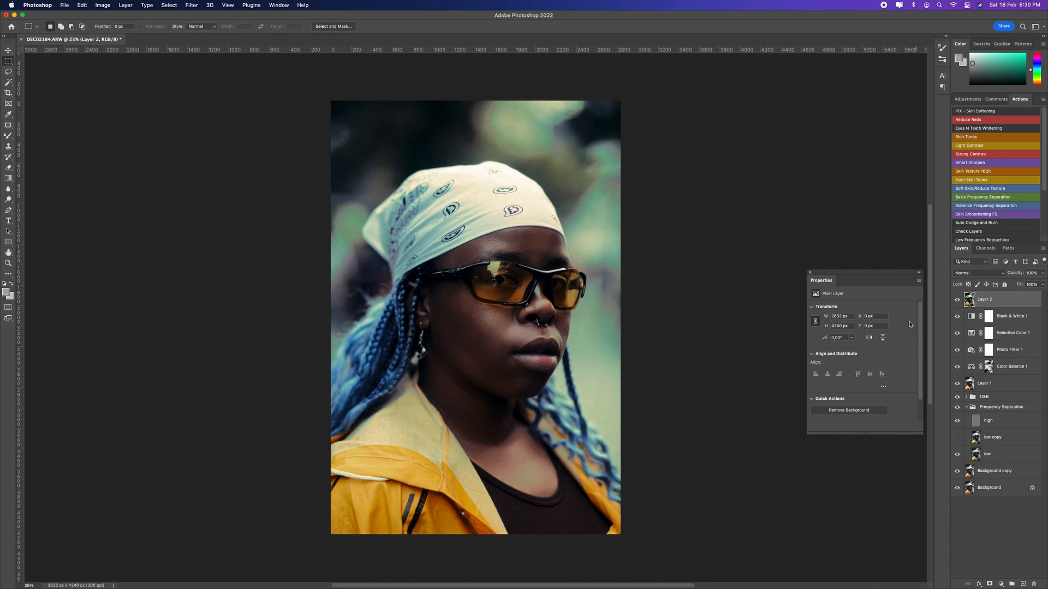
Step: Add a Lorem Ipsum placeholder text in Arial Bold and center it horizontally near the bottom of the photo
key("t")
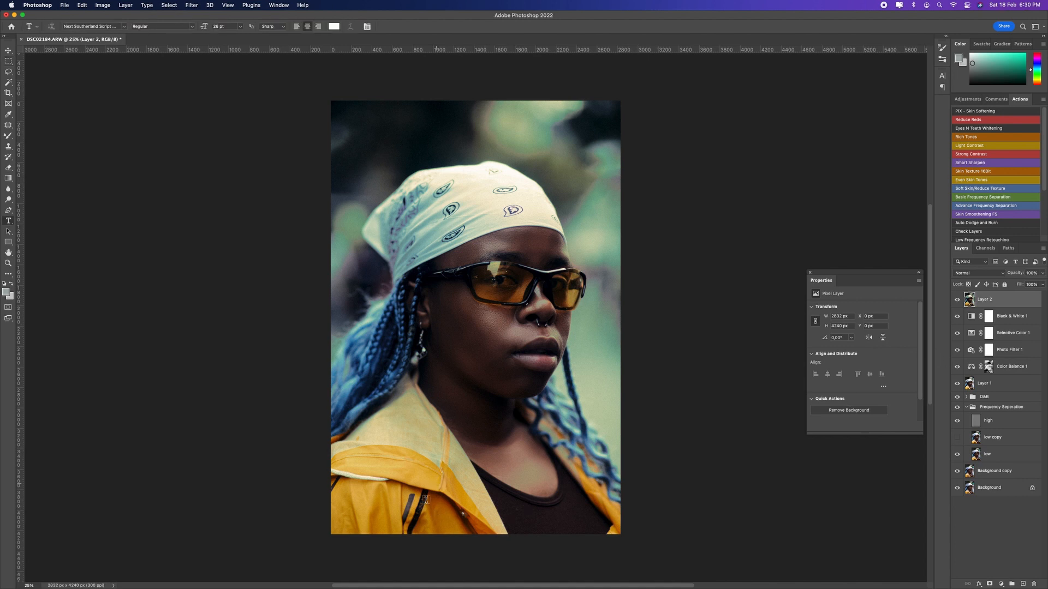
left_click(415, 528)
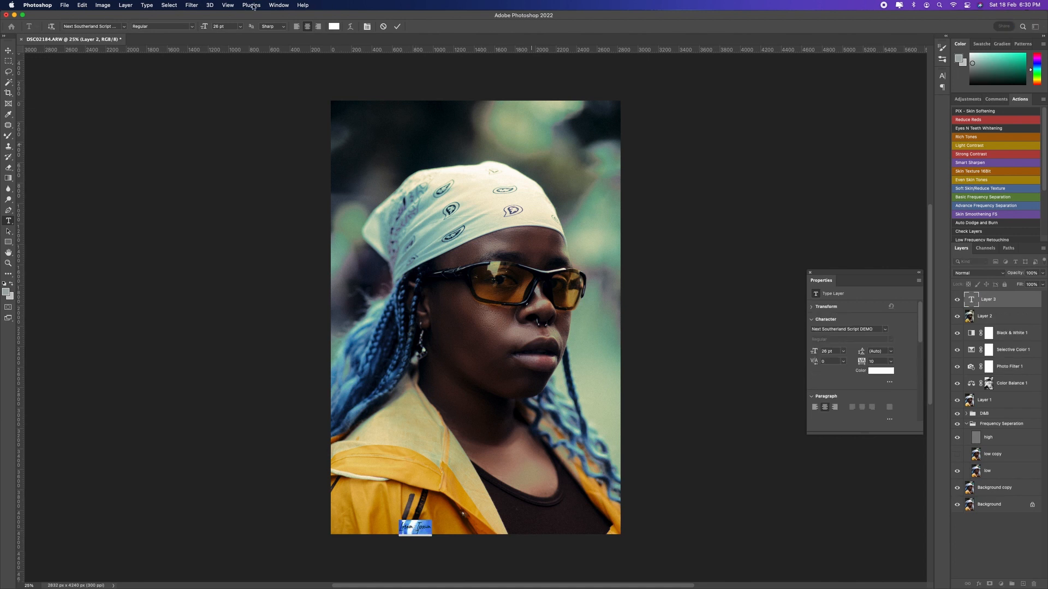
left_click(97, 26)
type("Arial")
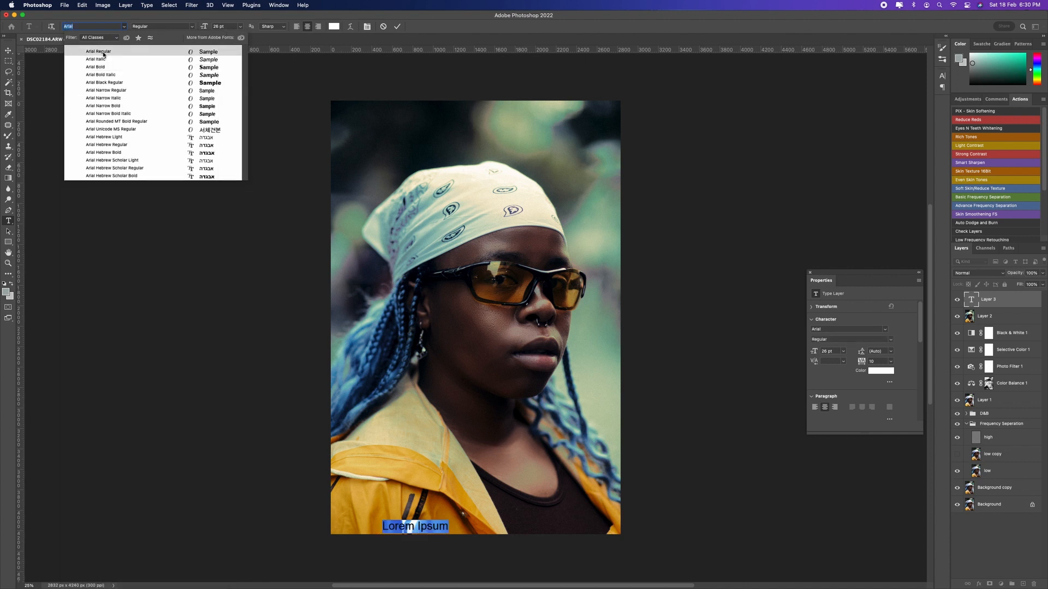
left_click(104, 54)
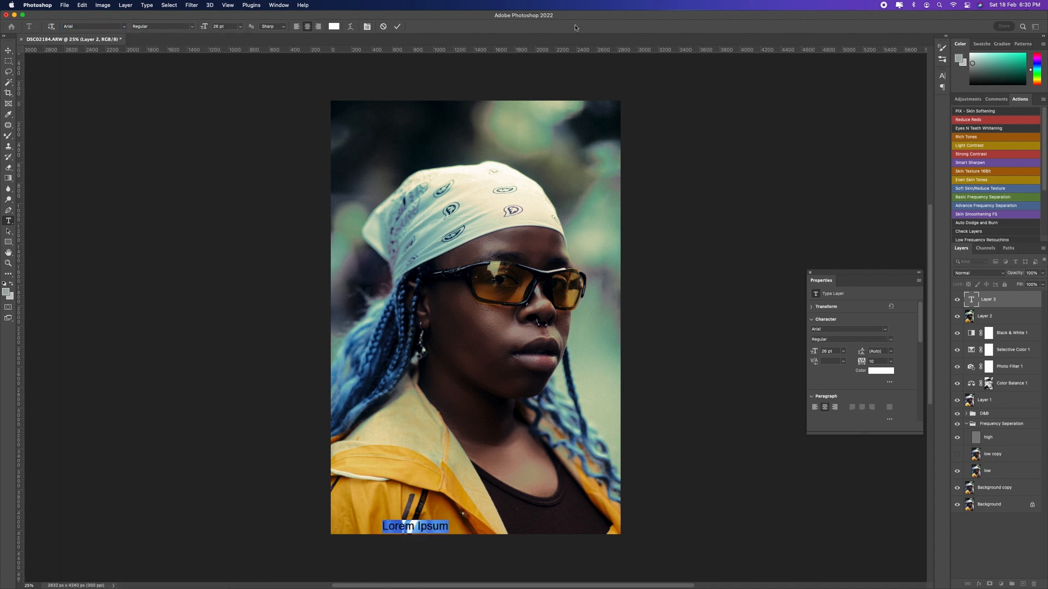
left_click(188, 26)
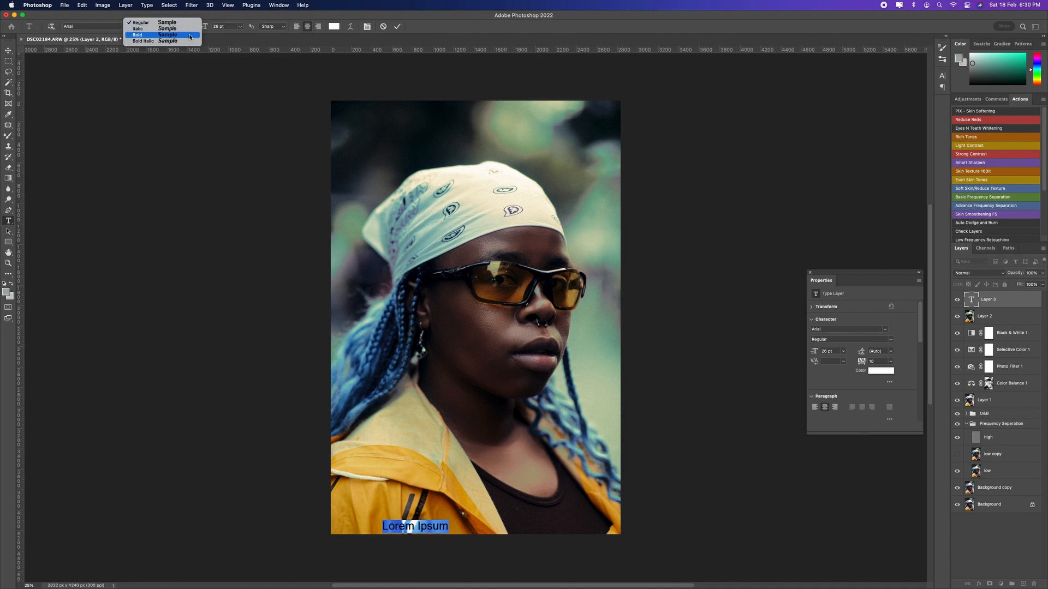
key("Return")
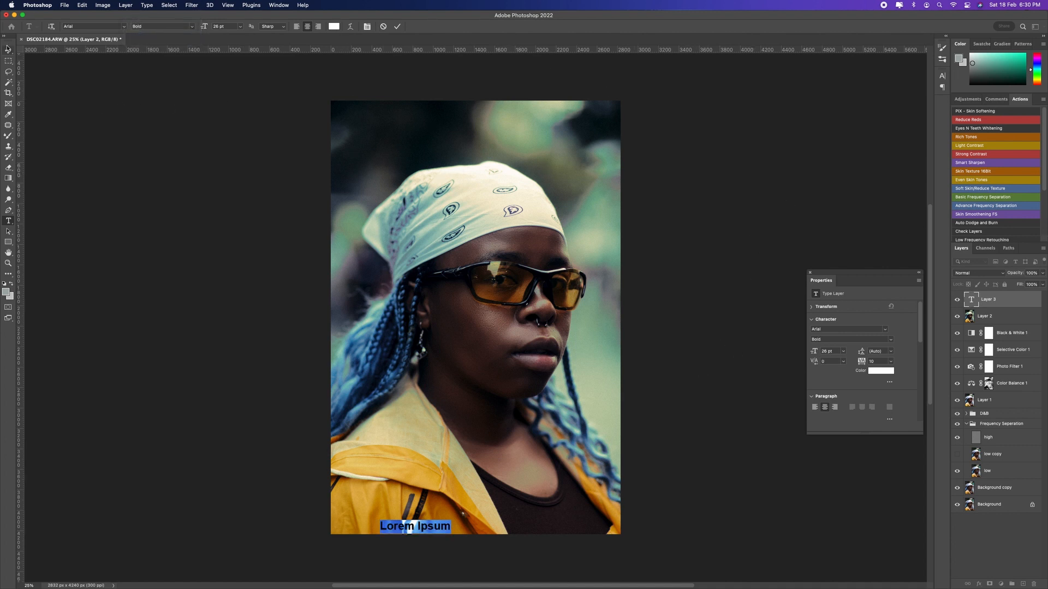
left_click(8, 49)
left_click_drag(426, 519, 476, 518)
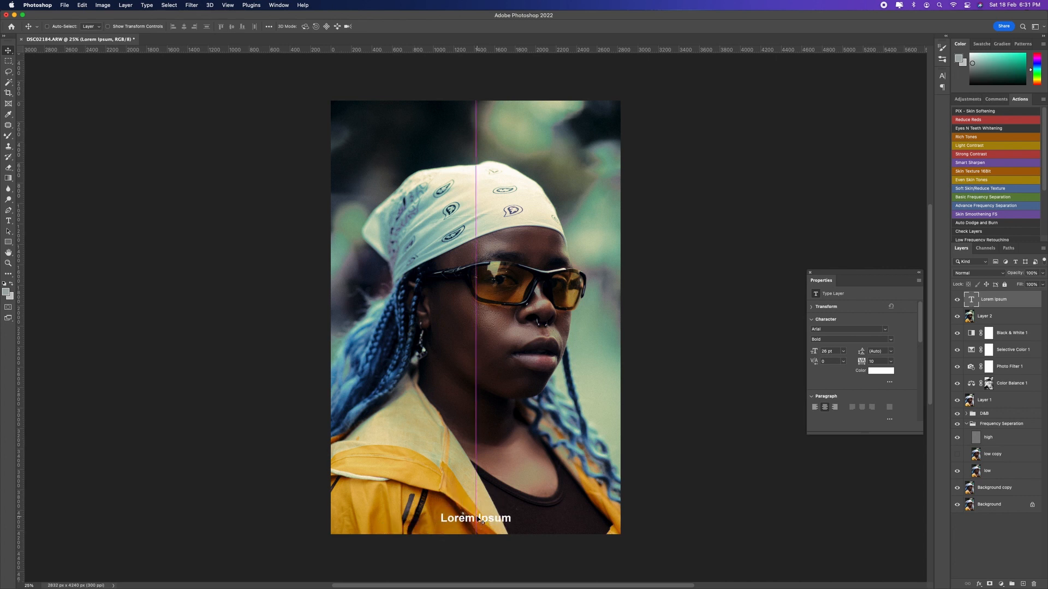
Step: Replace the placeholder text with "No time to wait."
double_click(476, 518)
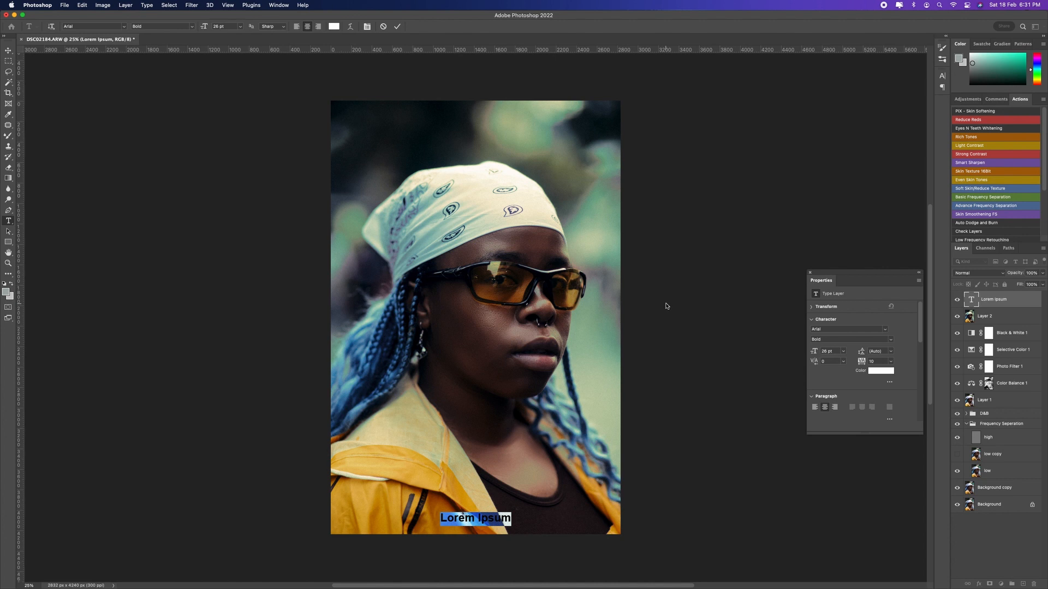
type("No")
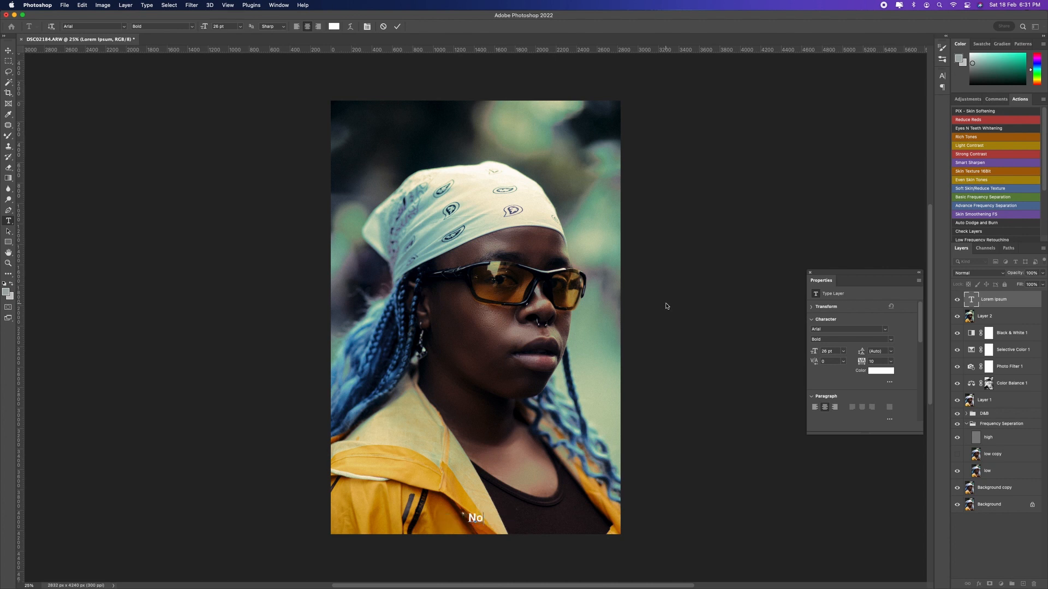
type(" time to wair")
key("BackSpace")
type("t.")
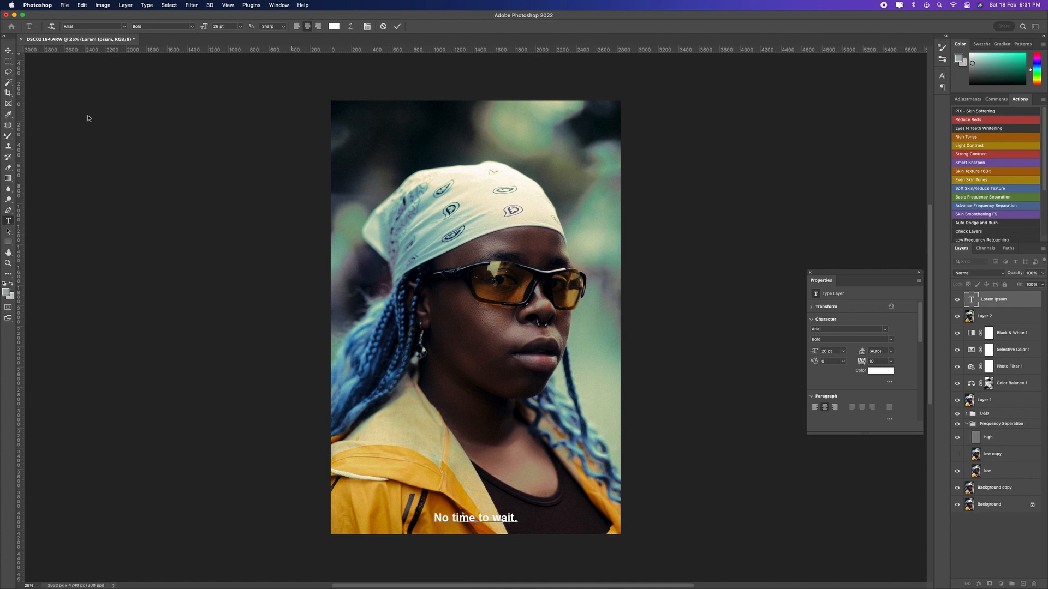
left_click(8, 50)
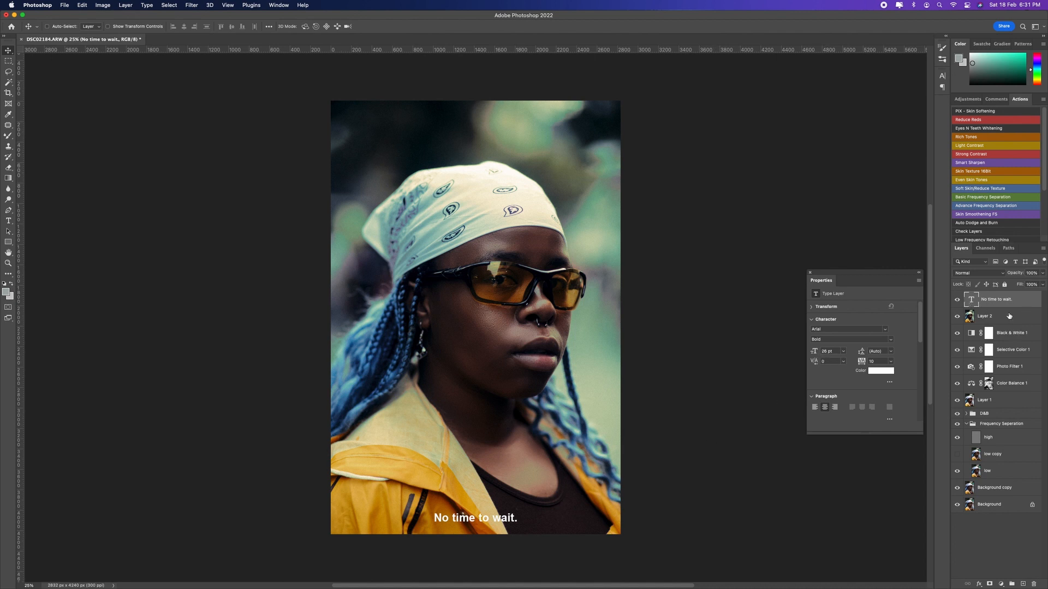
Step: Change the color of the whole "No time to wait." caption to black
double_click(971, 299)
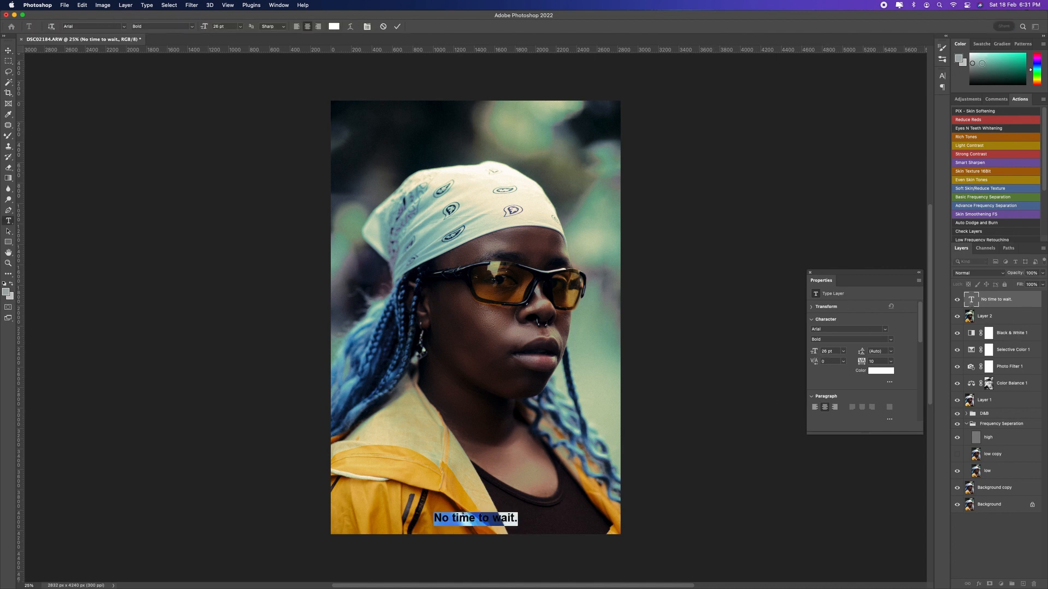
left_click_drag(986, 67, 901, 149)
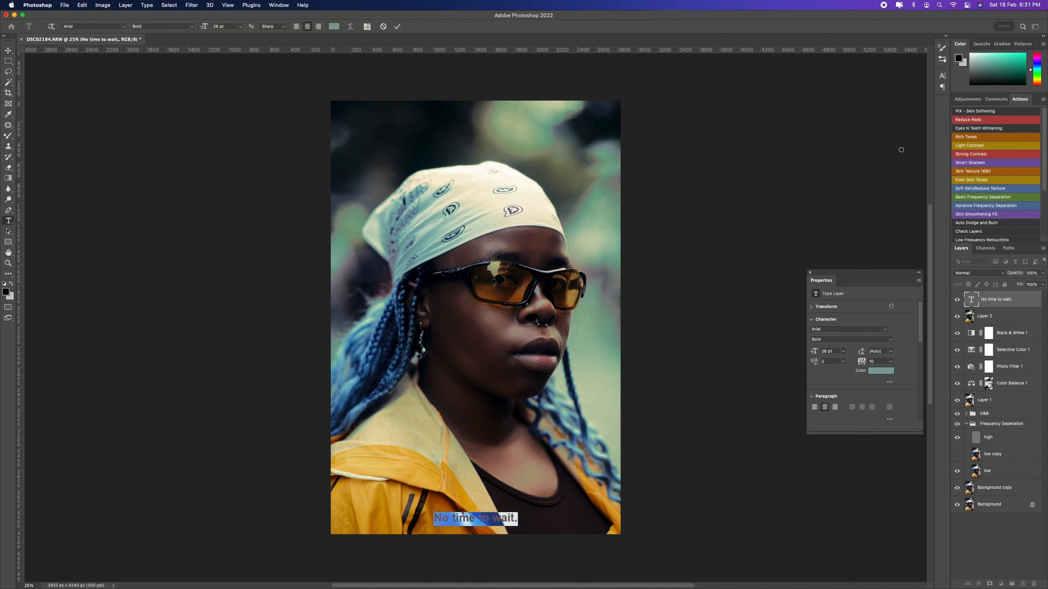
left_click(8, 50)
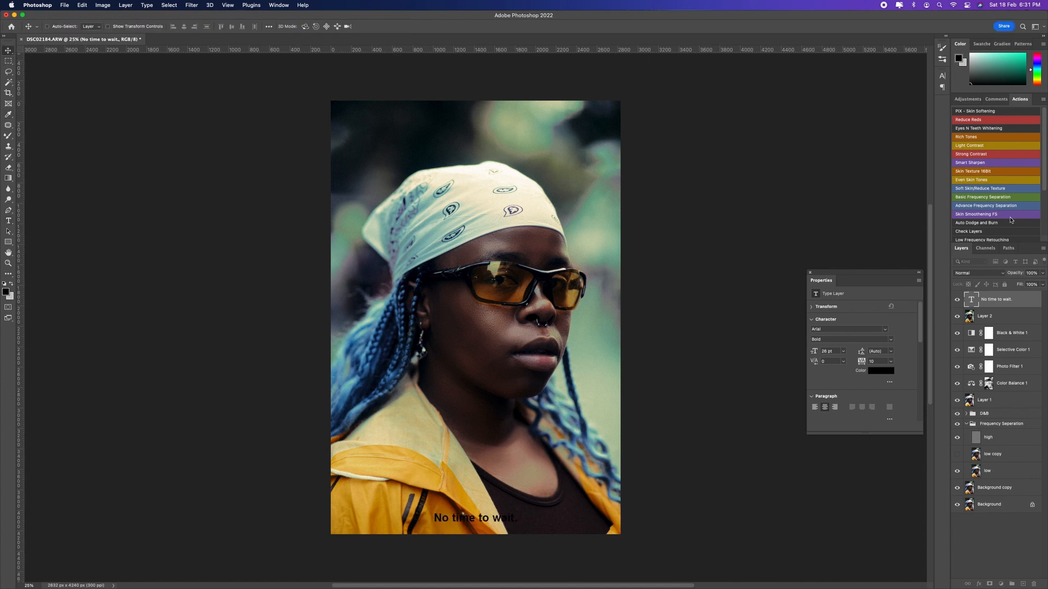
Step: Recolor the whole "No time to wait." caption bright yellow and commit the text edit
double_click(971, 300)
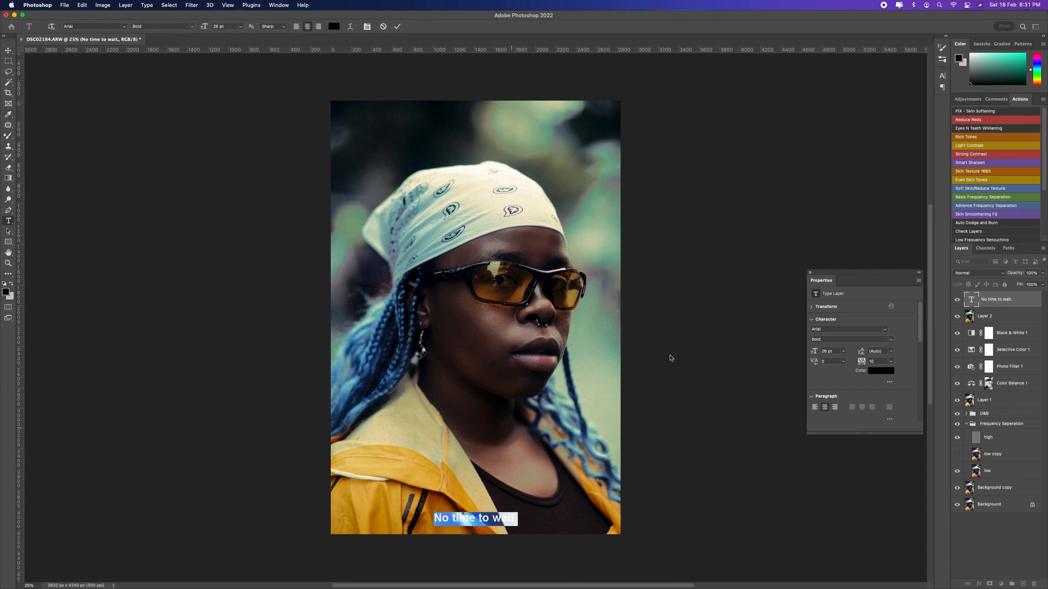
left_click(1037, 81)
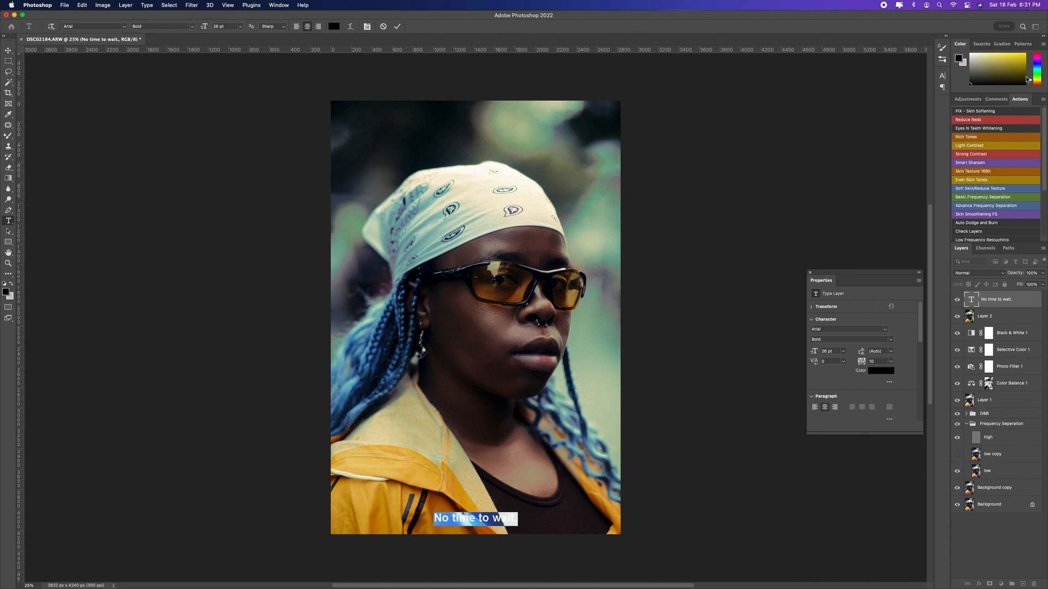
left_click(1025, 54)
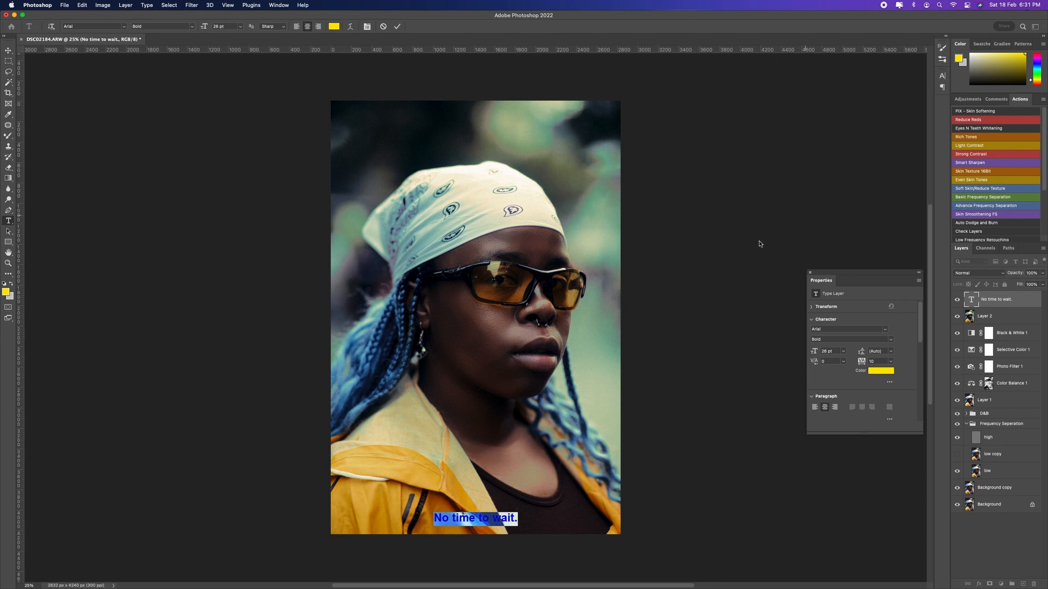
left_click(8, 50)
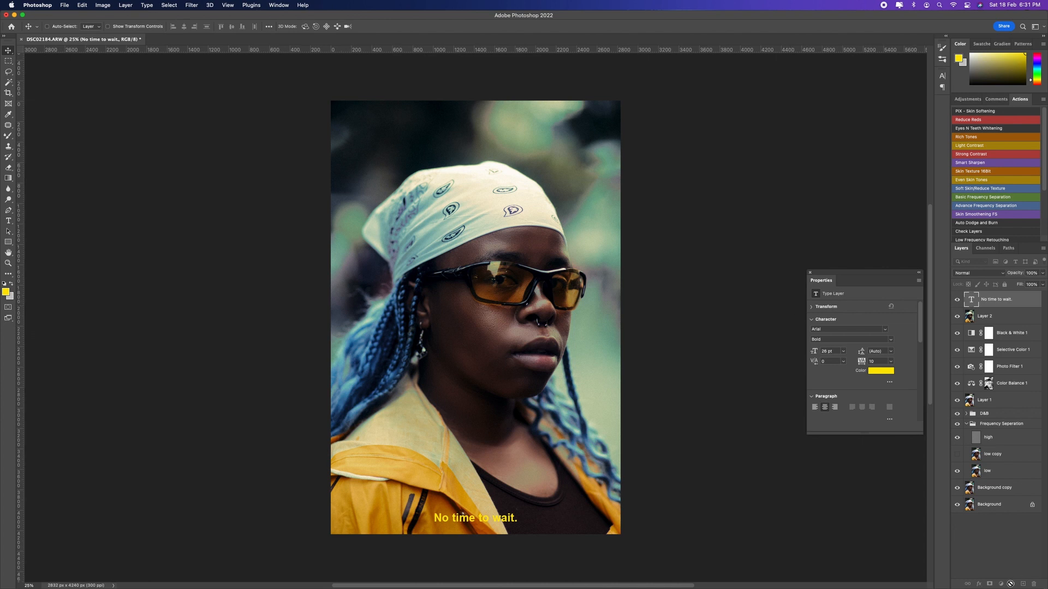
Step: Add a Curves adjustment above Layer 2, anchor the lower tones and slightly lift the black point, comparing the image with and without it
left_click(1009, 316)
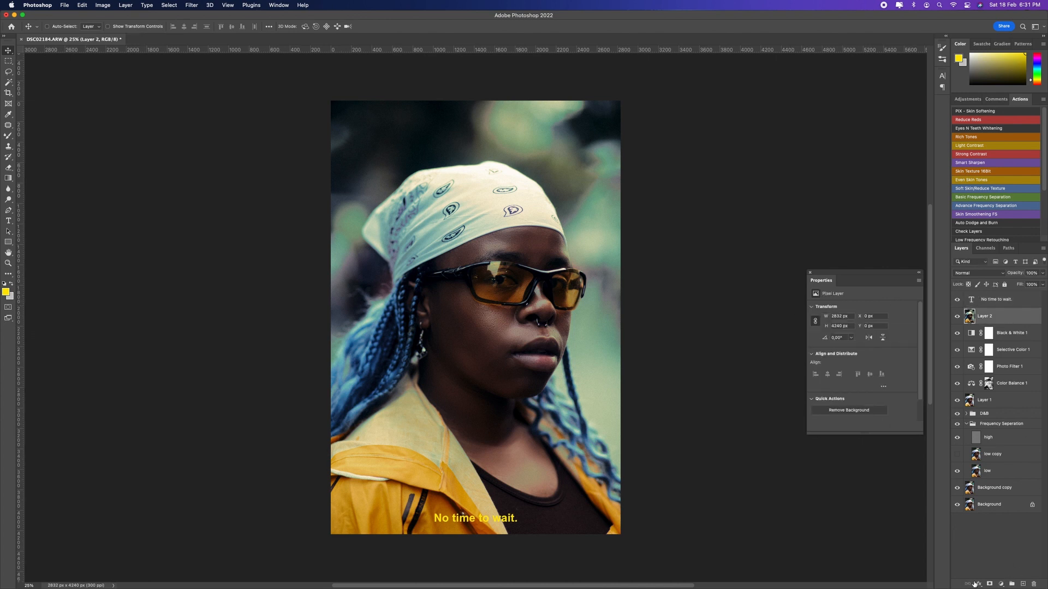
left_click(1001, 584)
left_click(1019, 446)
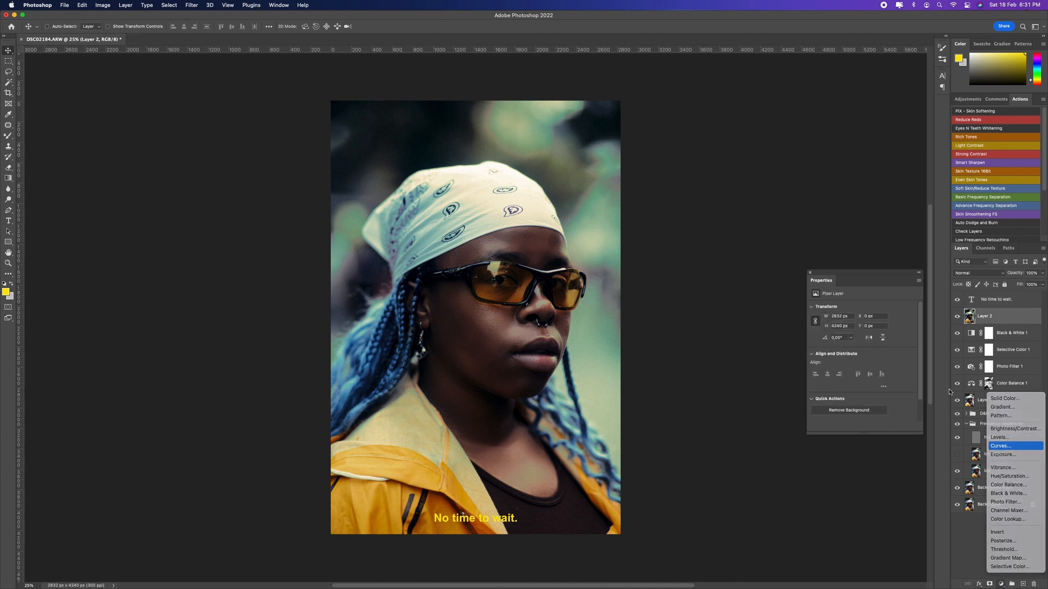
left_click(850, 387)
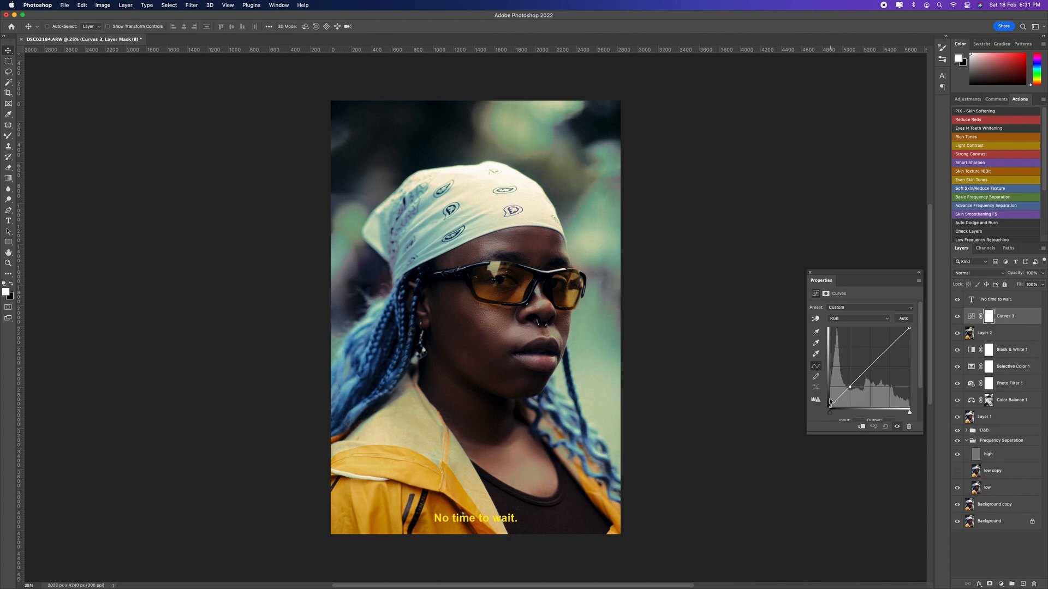
left_click_drag(830, 407, 831, 406)
left_click(956, 319)
left_click(955, 319)
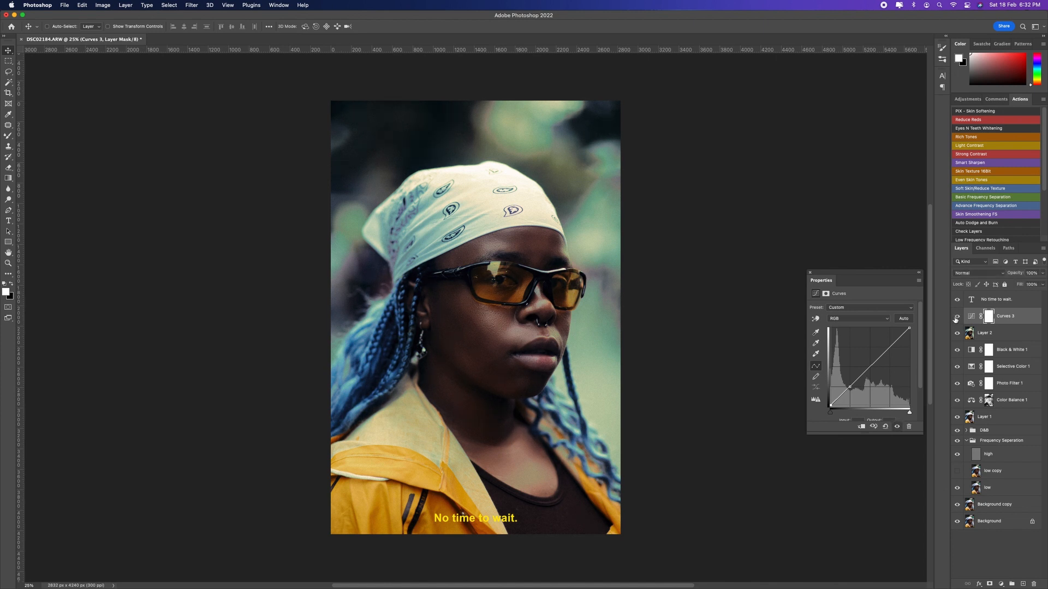